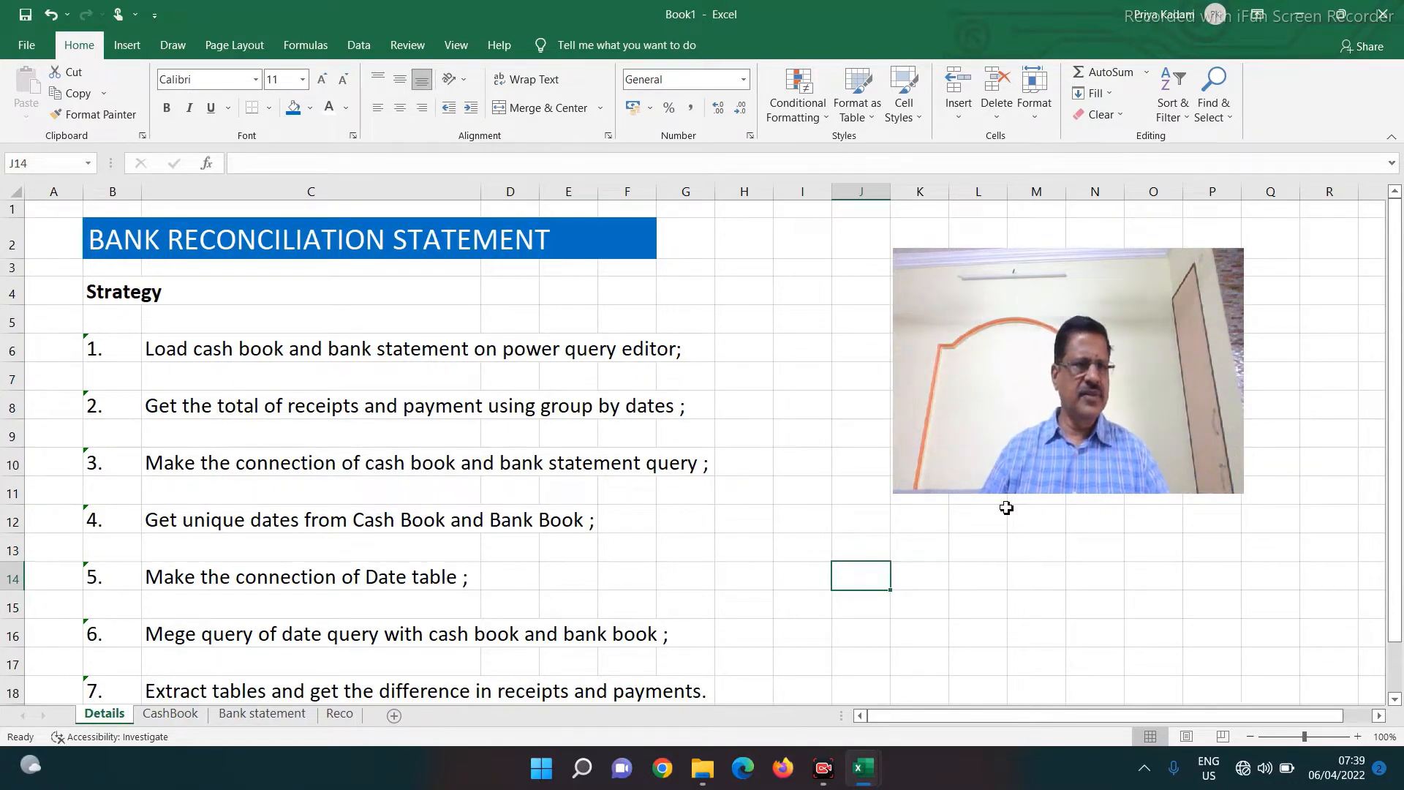
# Step down through the strategy points listed from C6 to the end of the list
pyautogui.click(158, 350)
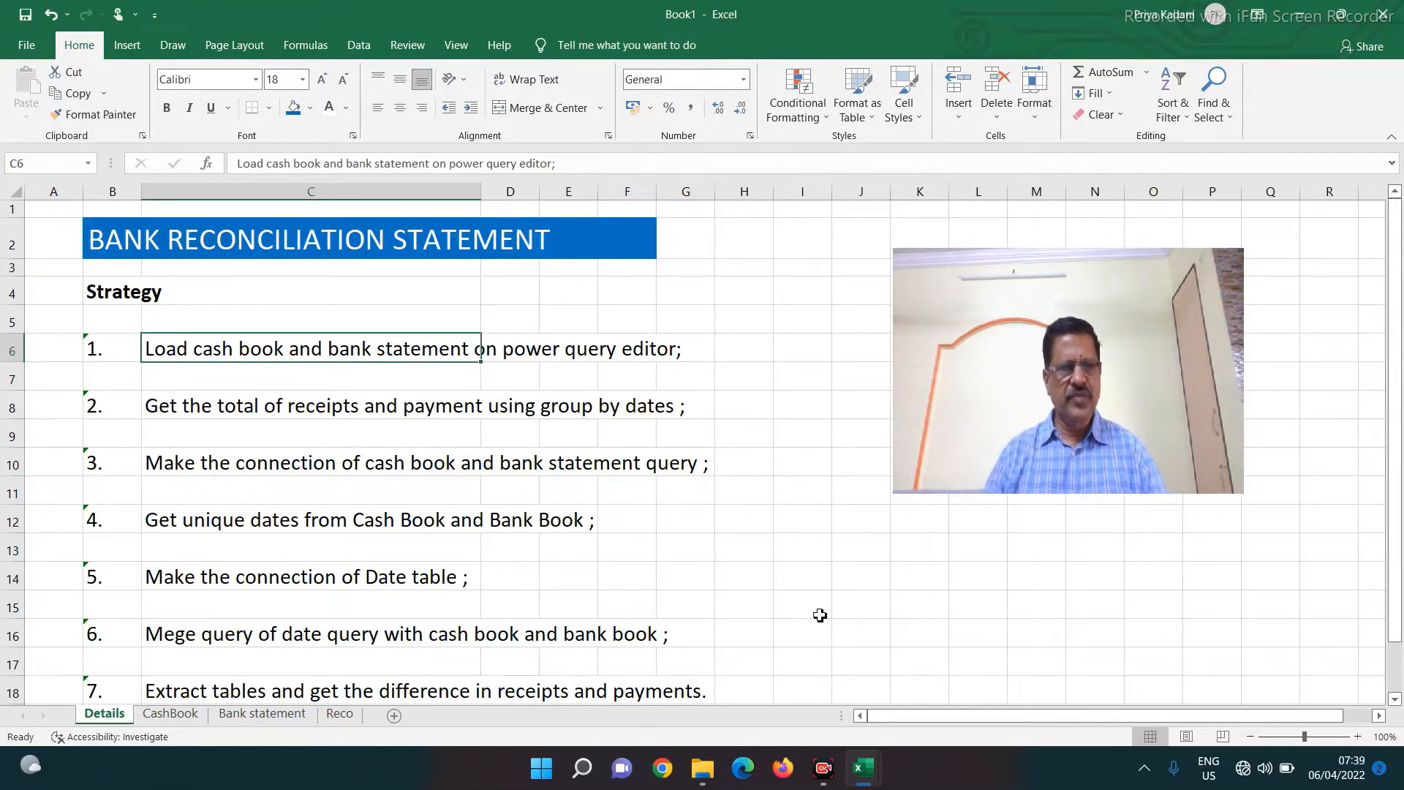
pyautogui.press('Down')
pyautogui.press('Down')
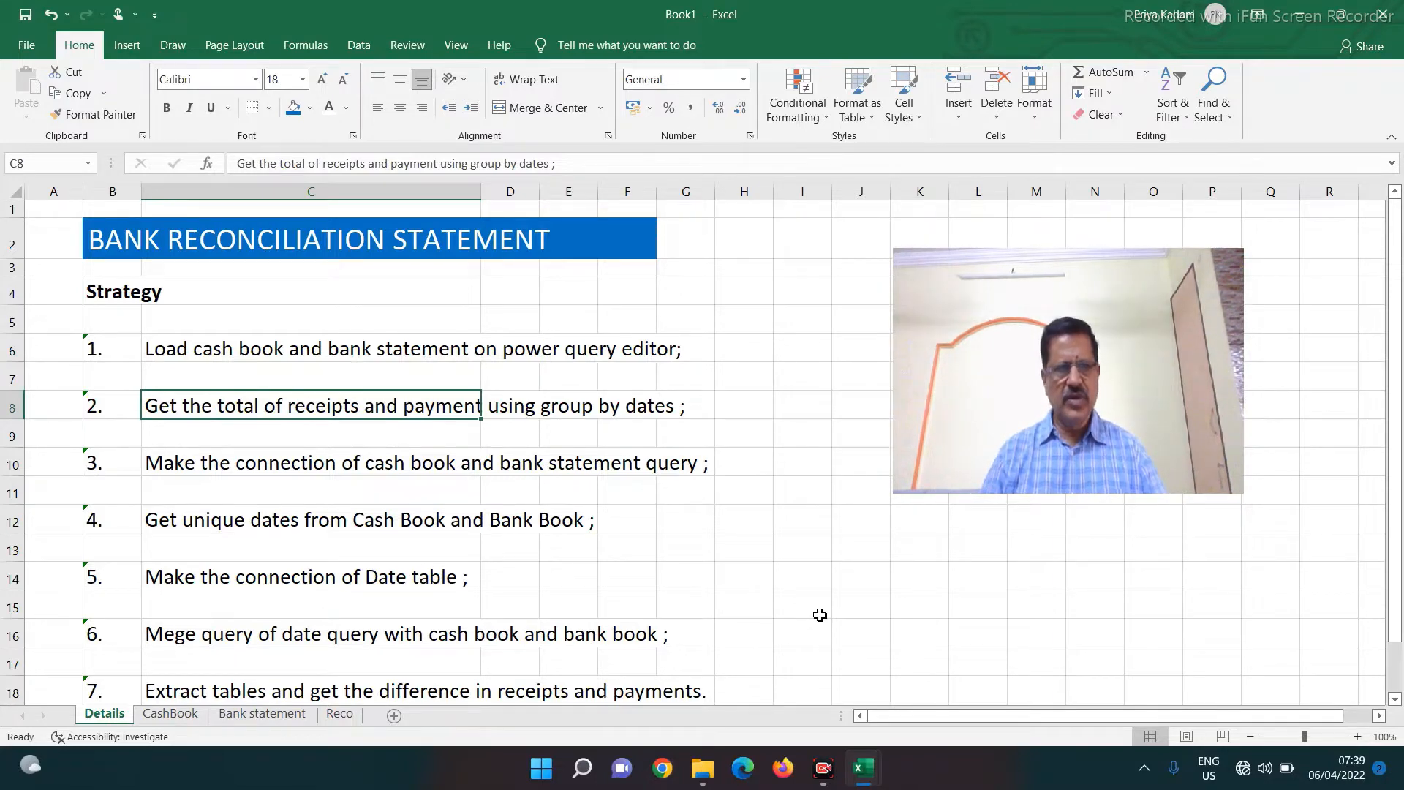
pyautogui.press('Down')
pyautogui.press('Down')
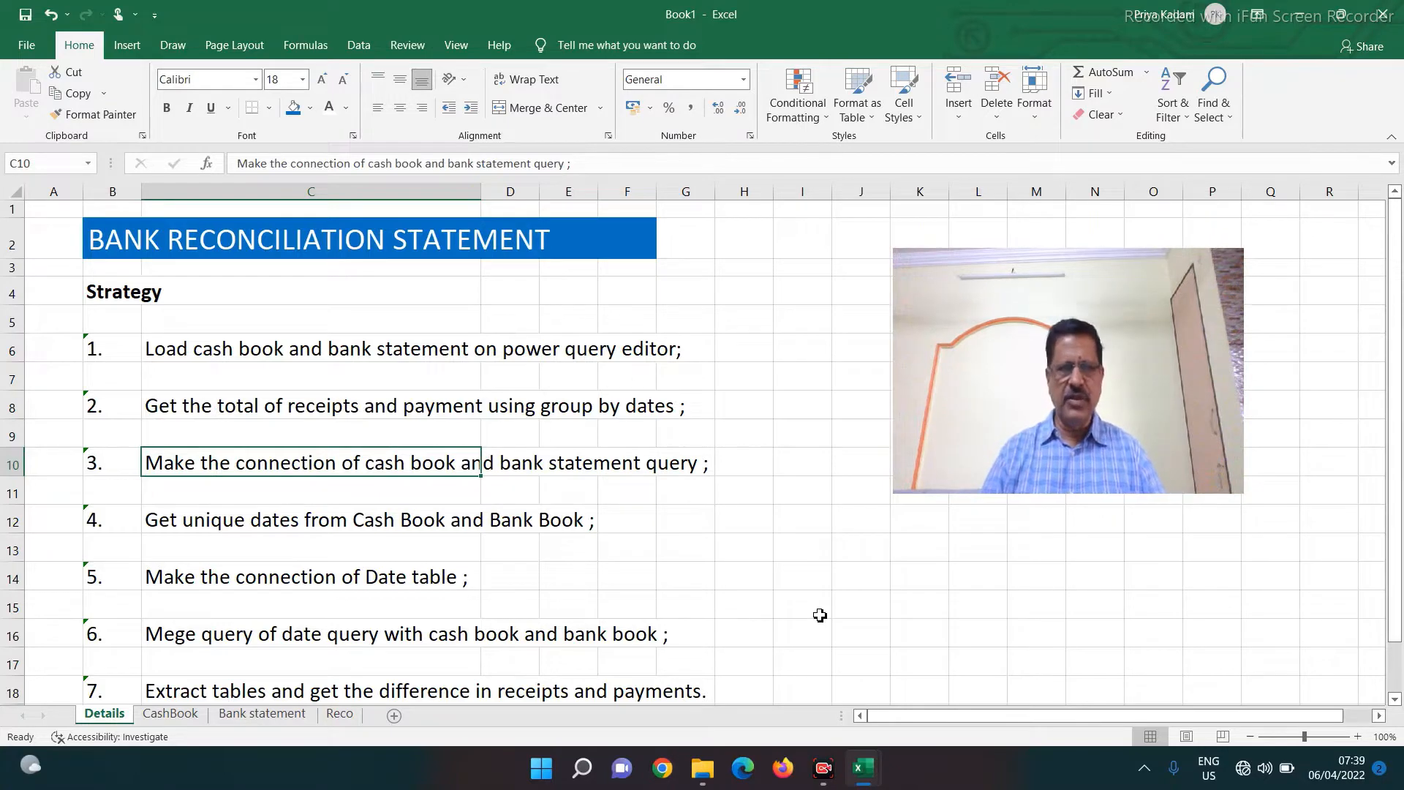
pyautogui.press('Down')
pyautogui.press('Down')
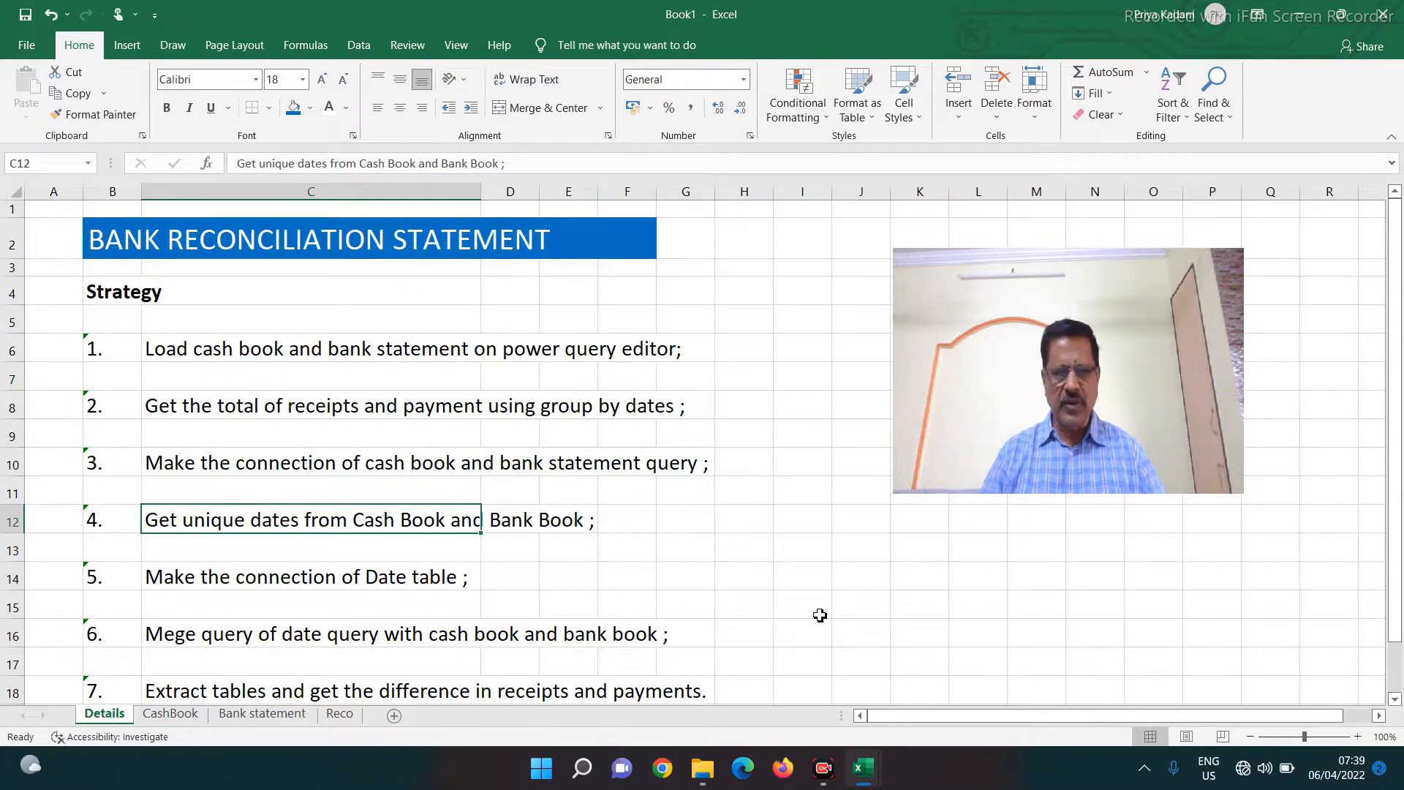
pyautogui.press('Down')
pyautogui.press('Down')
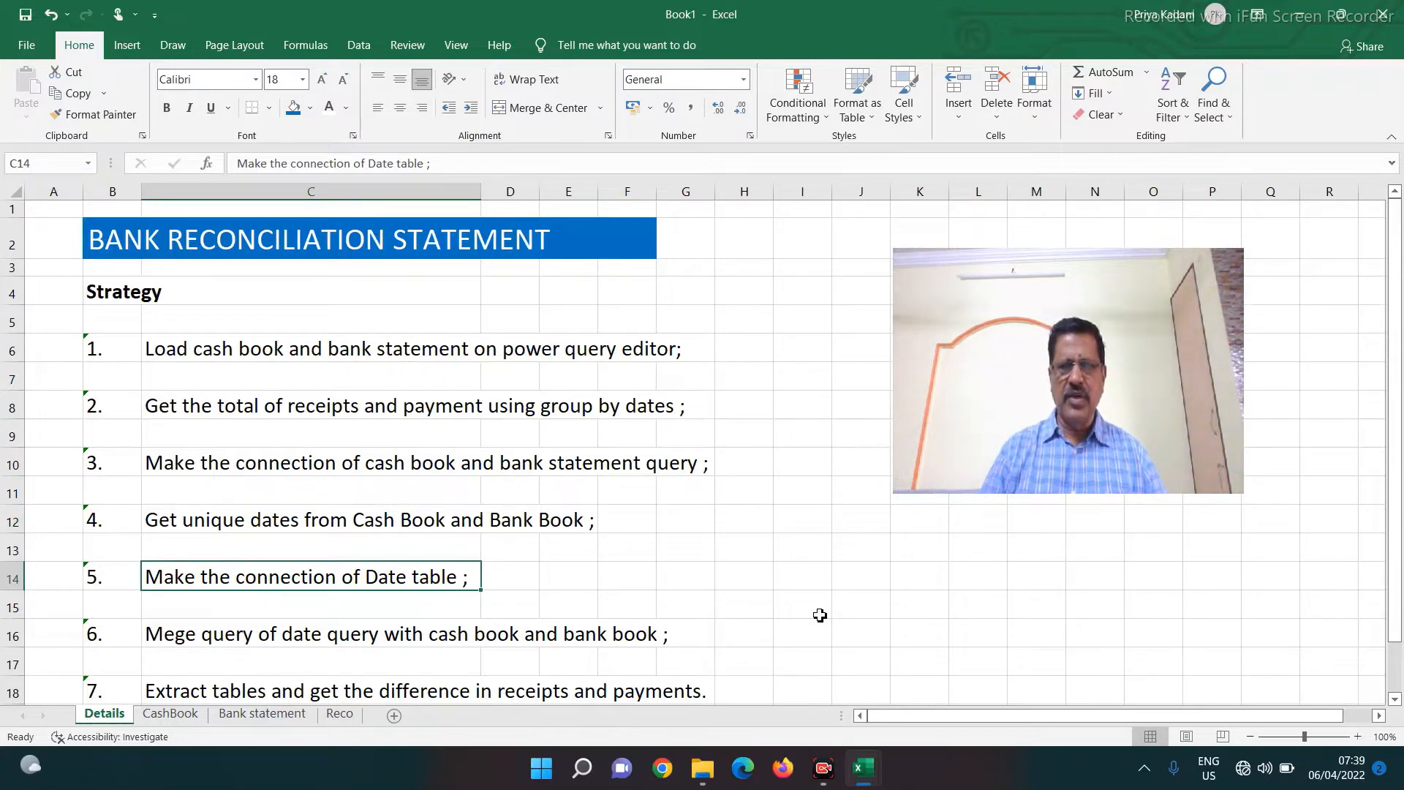
pyautogui.press('Down')
pyautogui.press('Down')
pyautogui.press('Down')
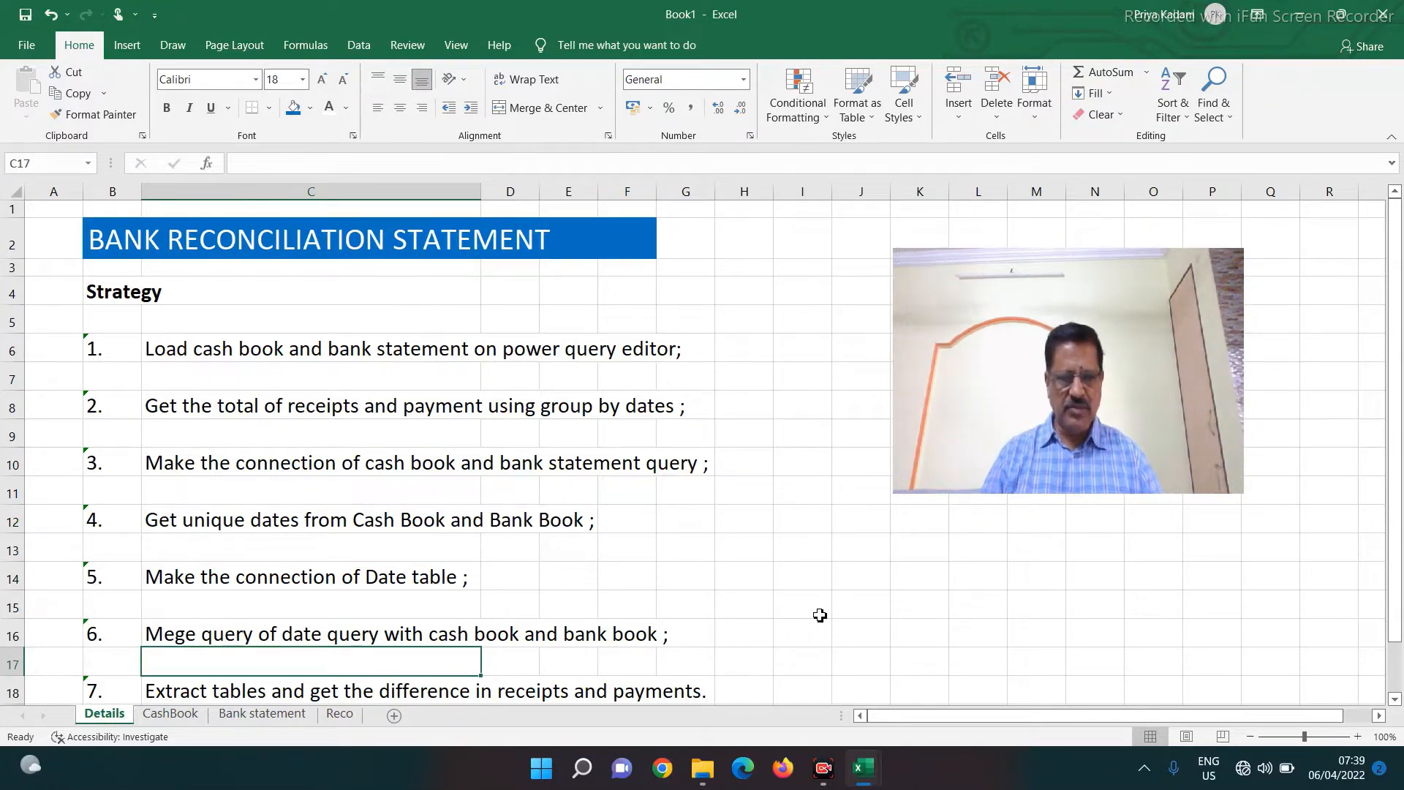
pyautogui.press('Down')
pyautogui.press('Down')
pyautogui.press('Down')
pyautogui.press('Down')
pyautogui.press('Down')
pyautogui.press('Down')
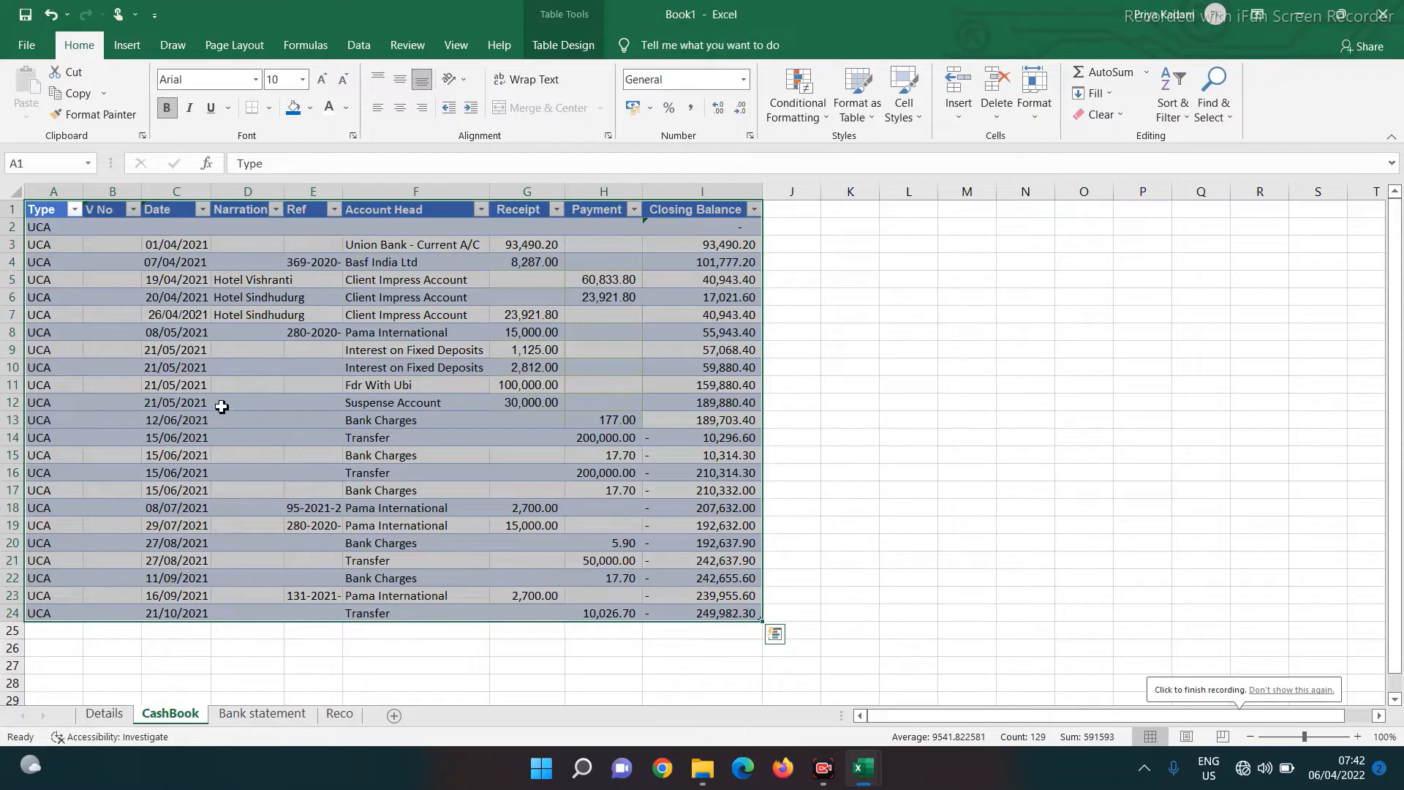
# Load the cash book table (Table1) into Power Query with From Table/Range
pyautogui.click(312, 331)
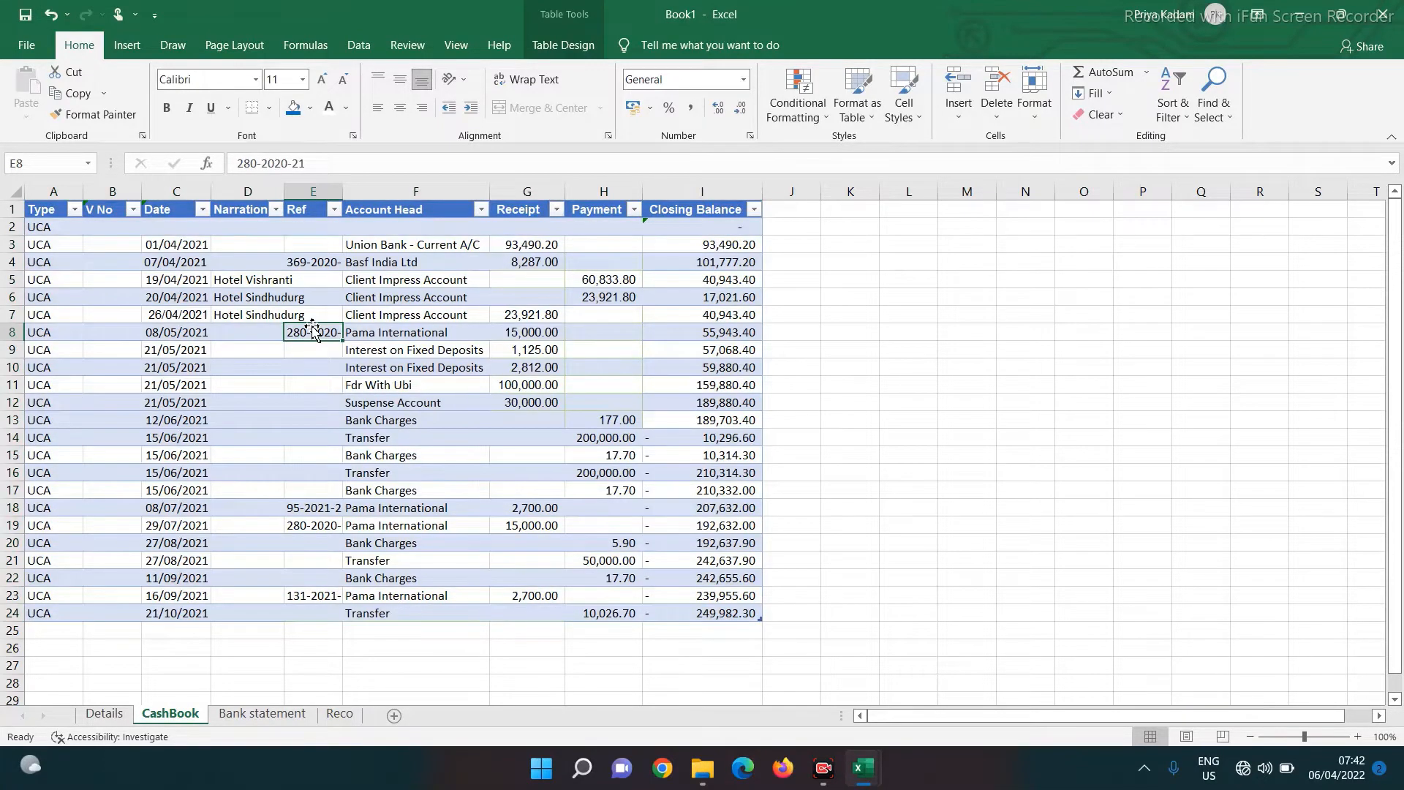
pyautogui.click(368, 46)
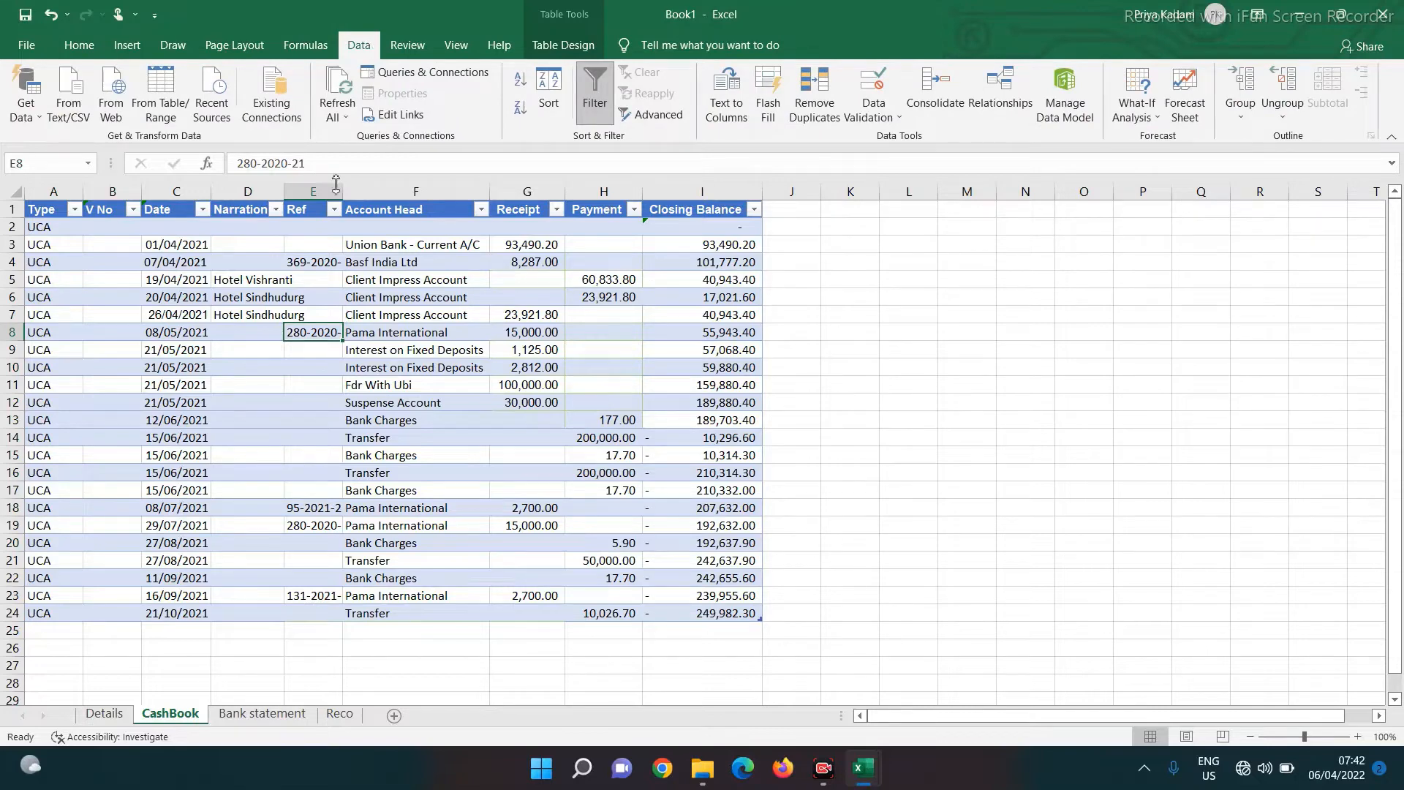
pyautogui.click(163, 91)
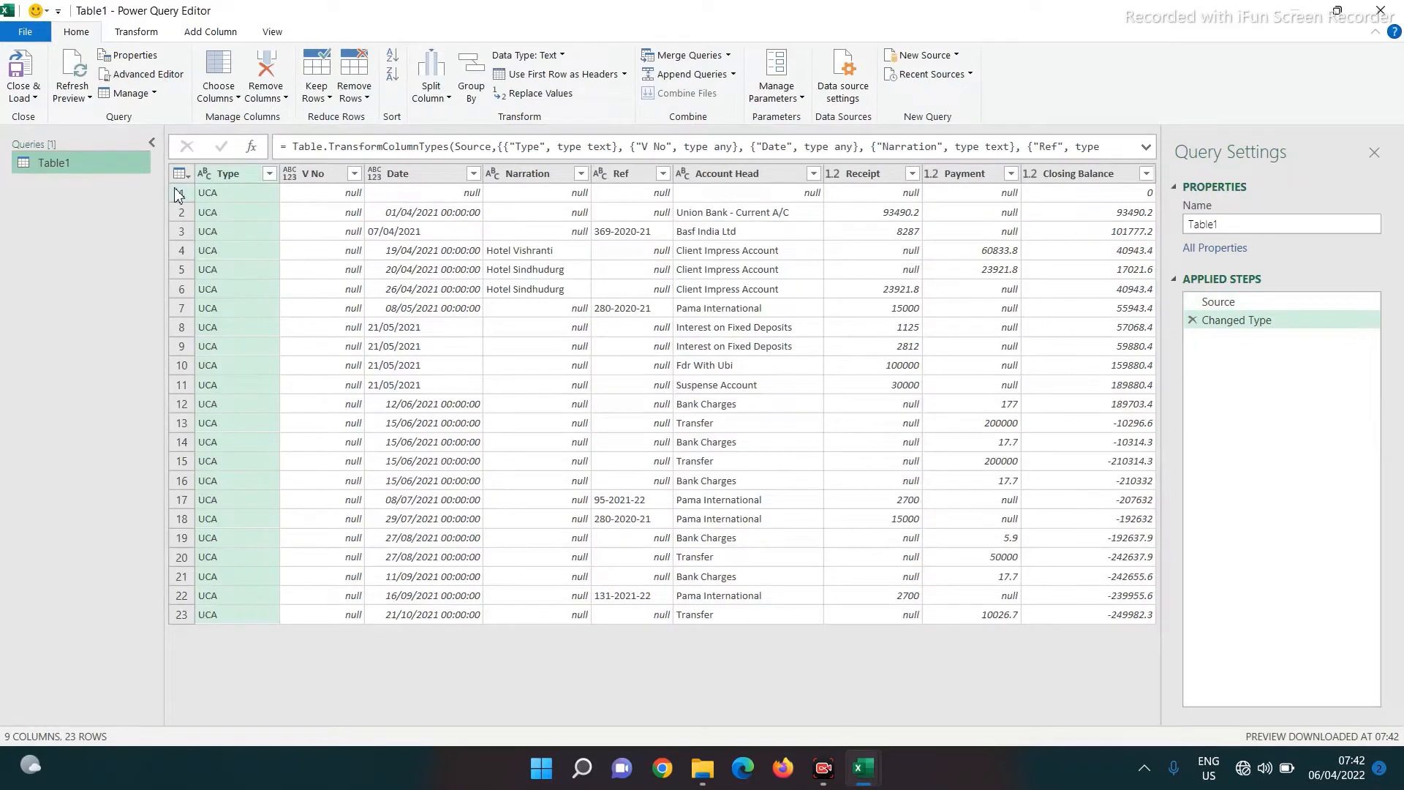
# Rename the query to 'Cash Book' and filter out rows with null dates
pyautogui.click(1260, 226)
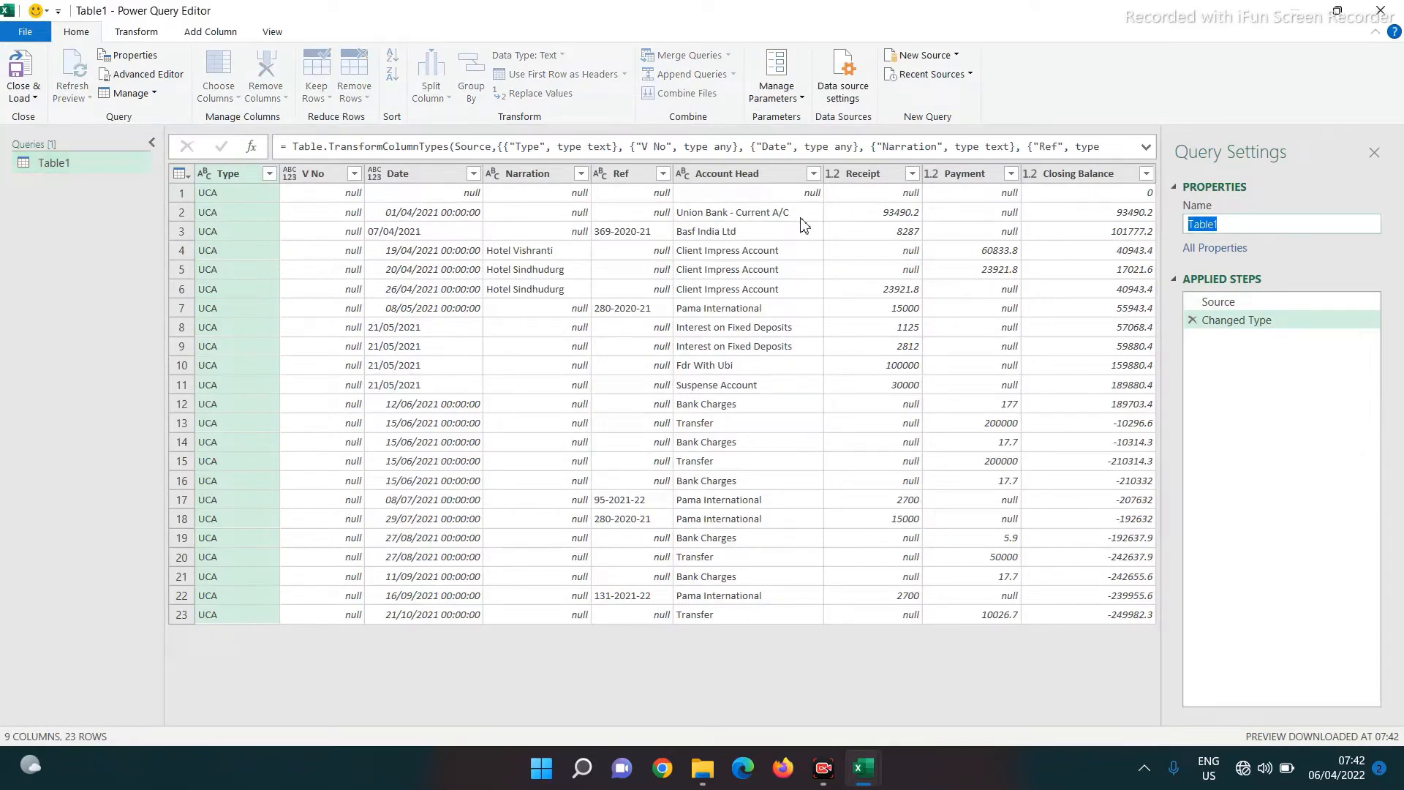
pyautogui.write('Cash Book')
pyautogui.press('Return')
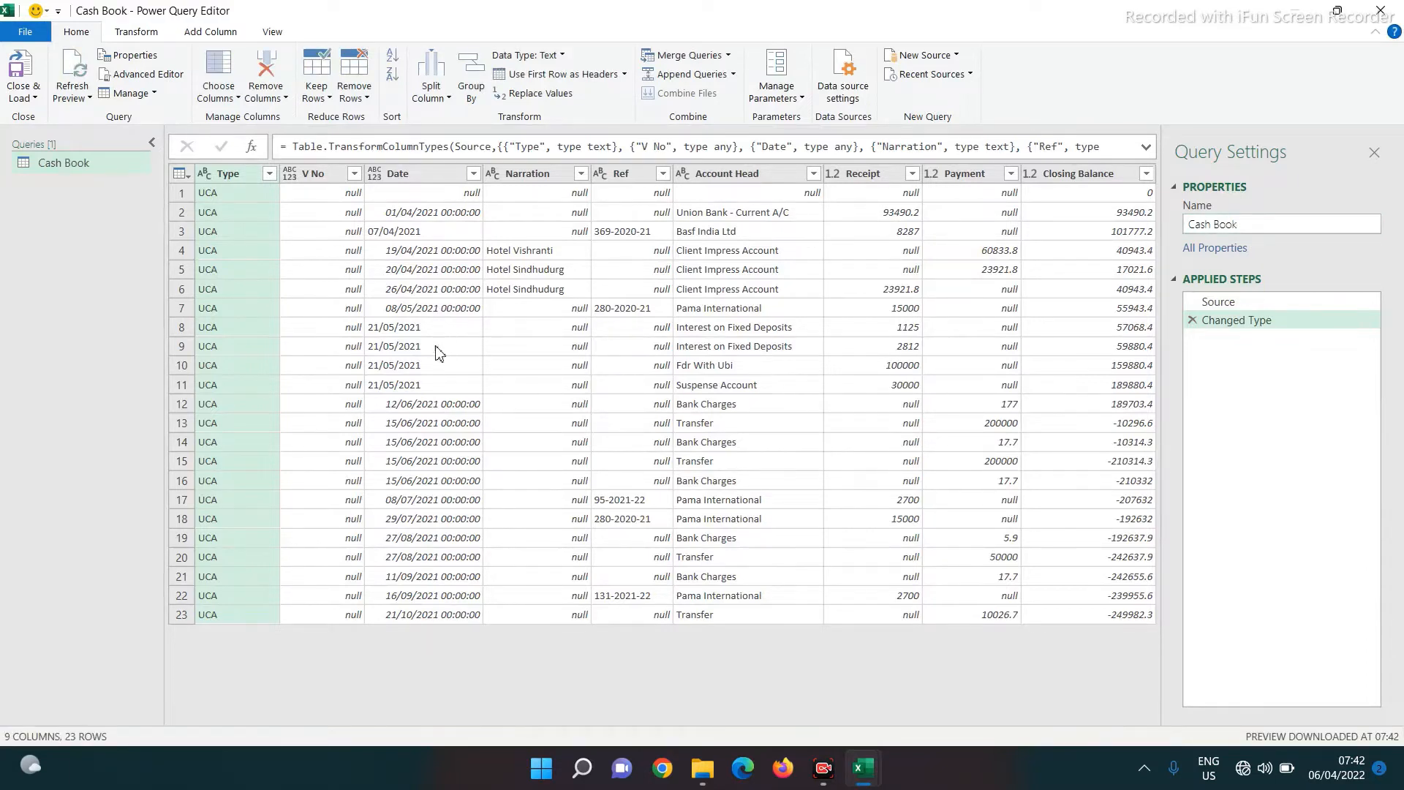
pyautogui.click(474, 175)
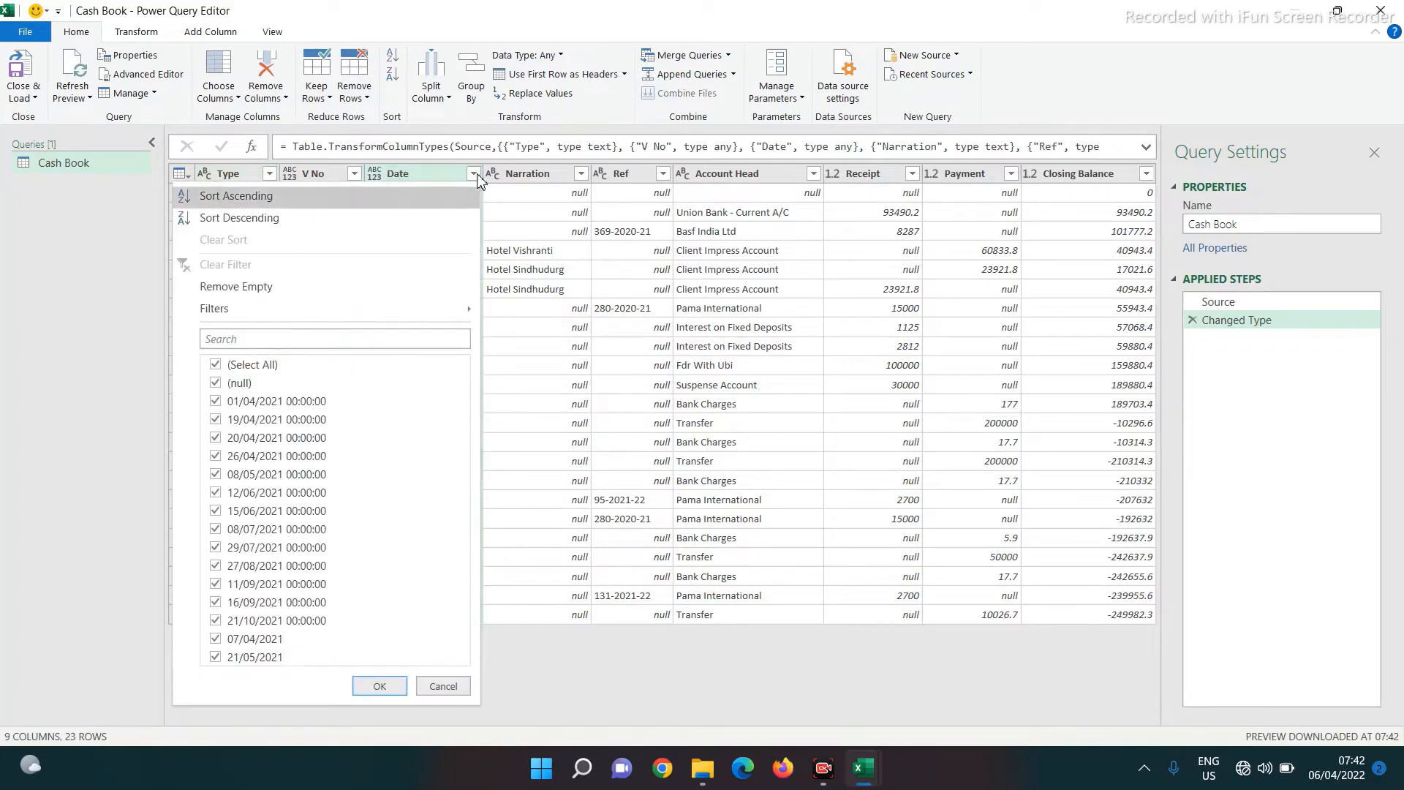
pyautogui.click(234, 383)
pyautogui.click(379, 686)
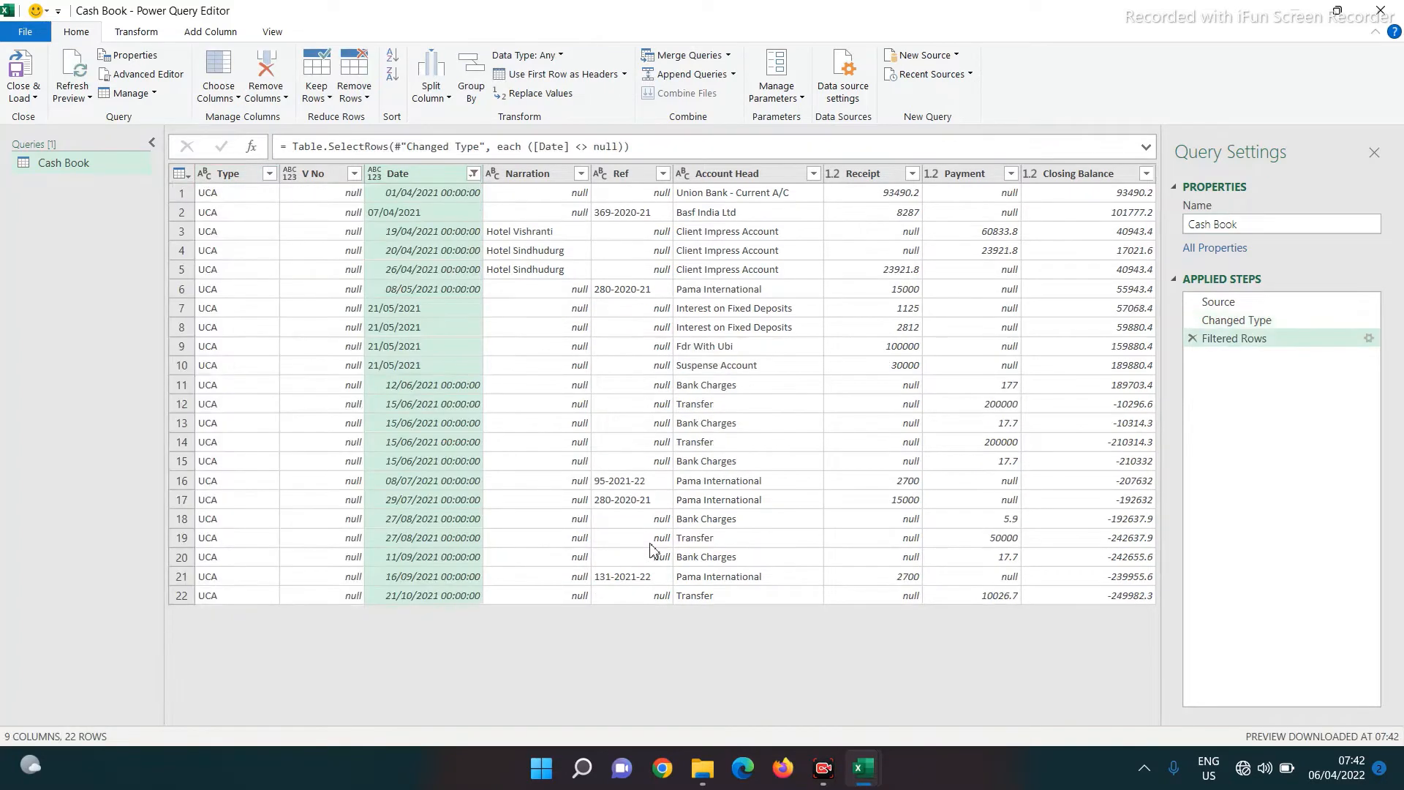
# Set the Date column's type to Date and select the Receipt and Payment columns
pyautogui.click(375, 176)
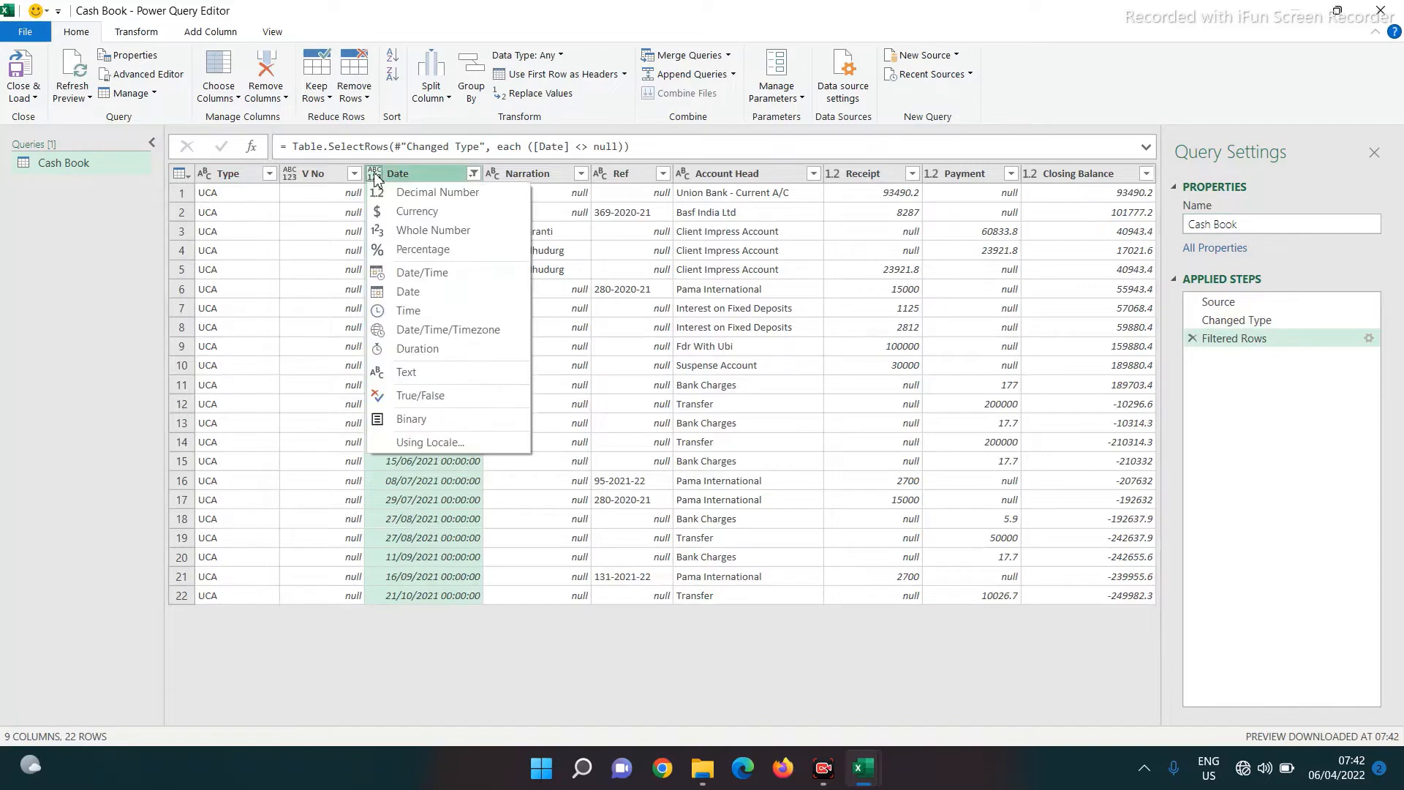
pyautogui.click(406, 291)
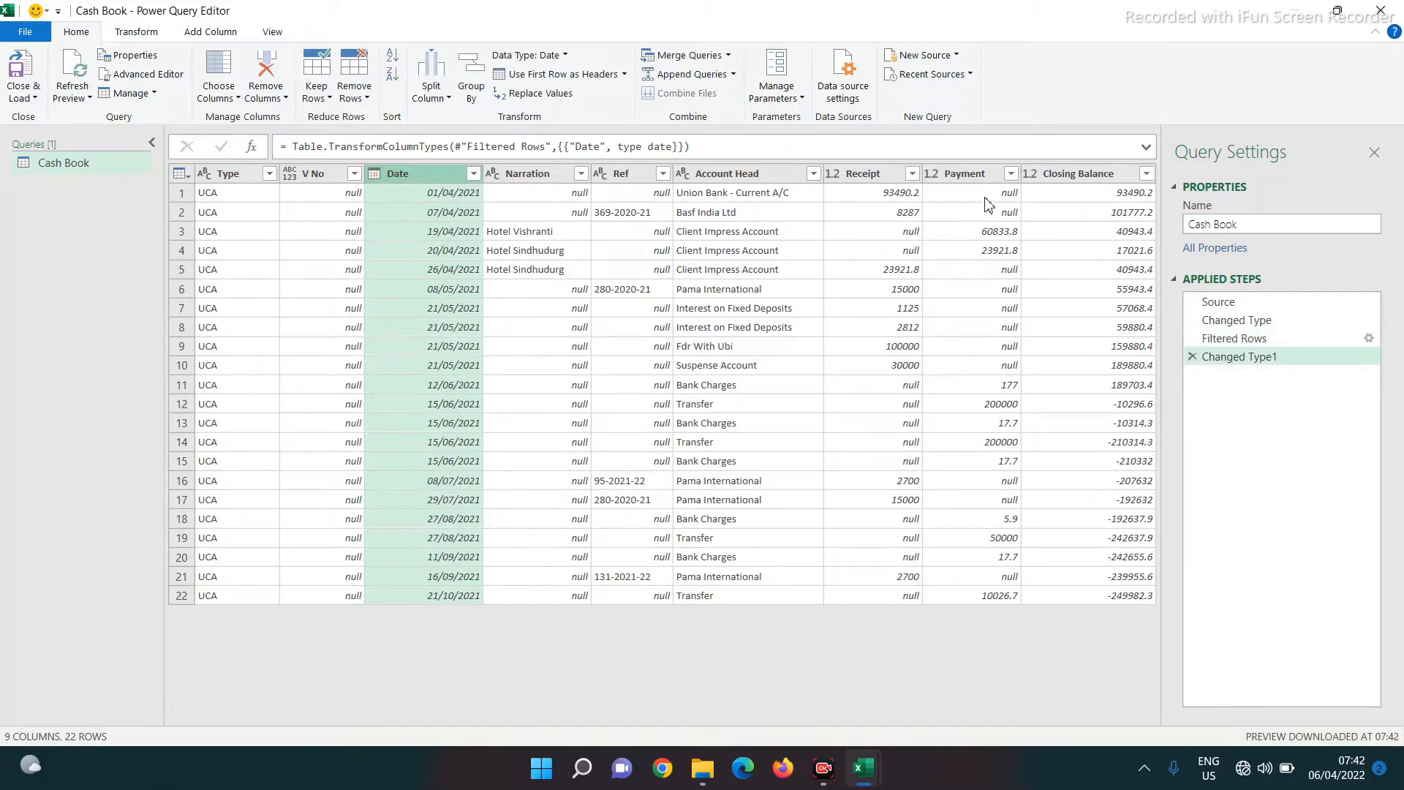
pyautogui.click(868, 174)
pyautogui.keyDown('ctrl'); pyautogui.click(963, 175); pyautogui.keyUp('ctrl')
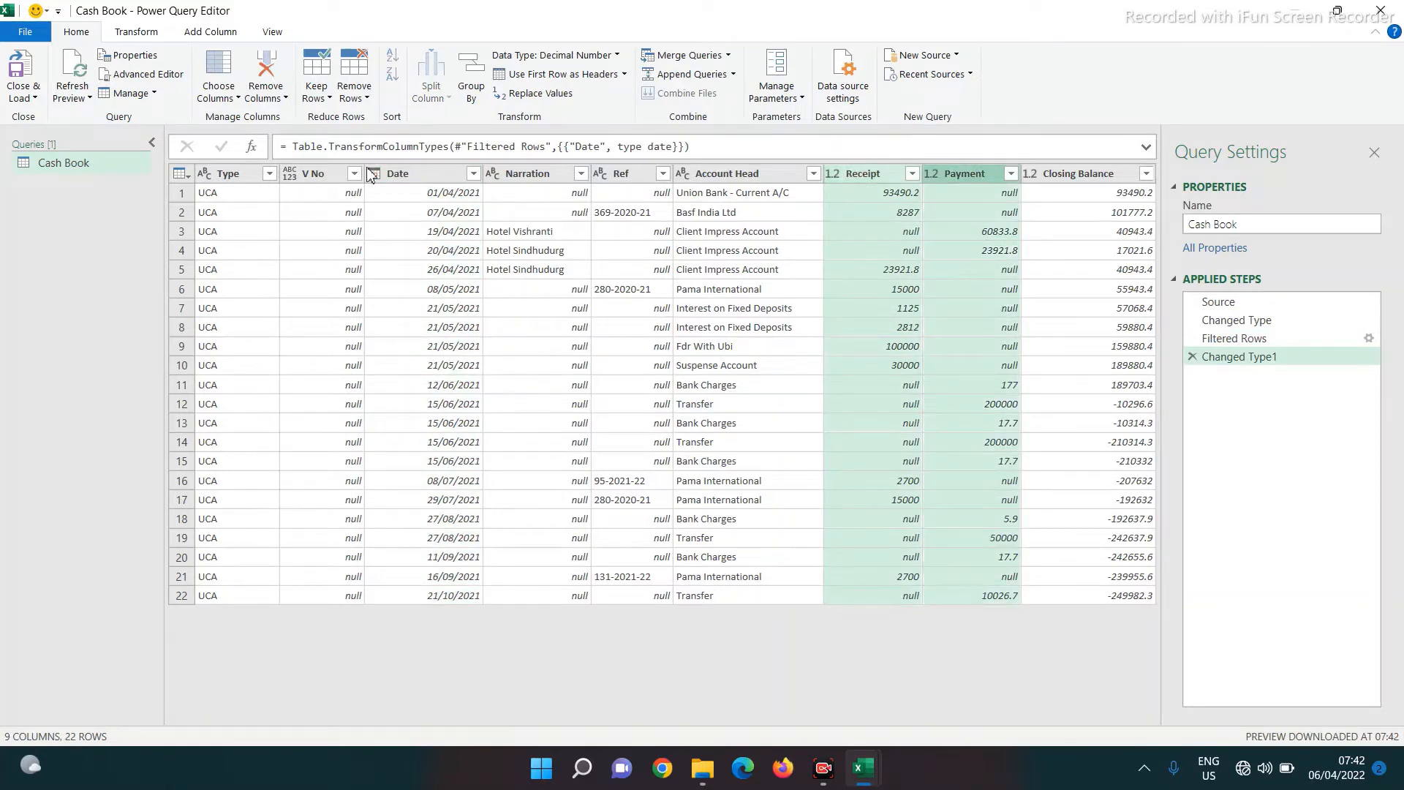
pyautogui.click(145, 35)
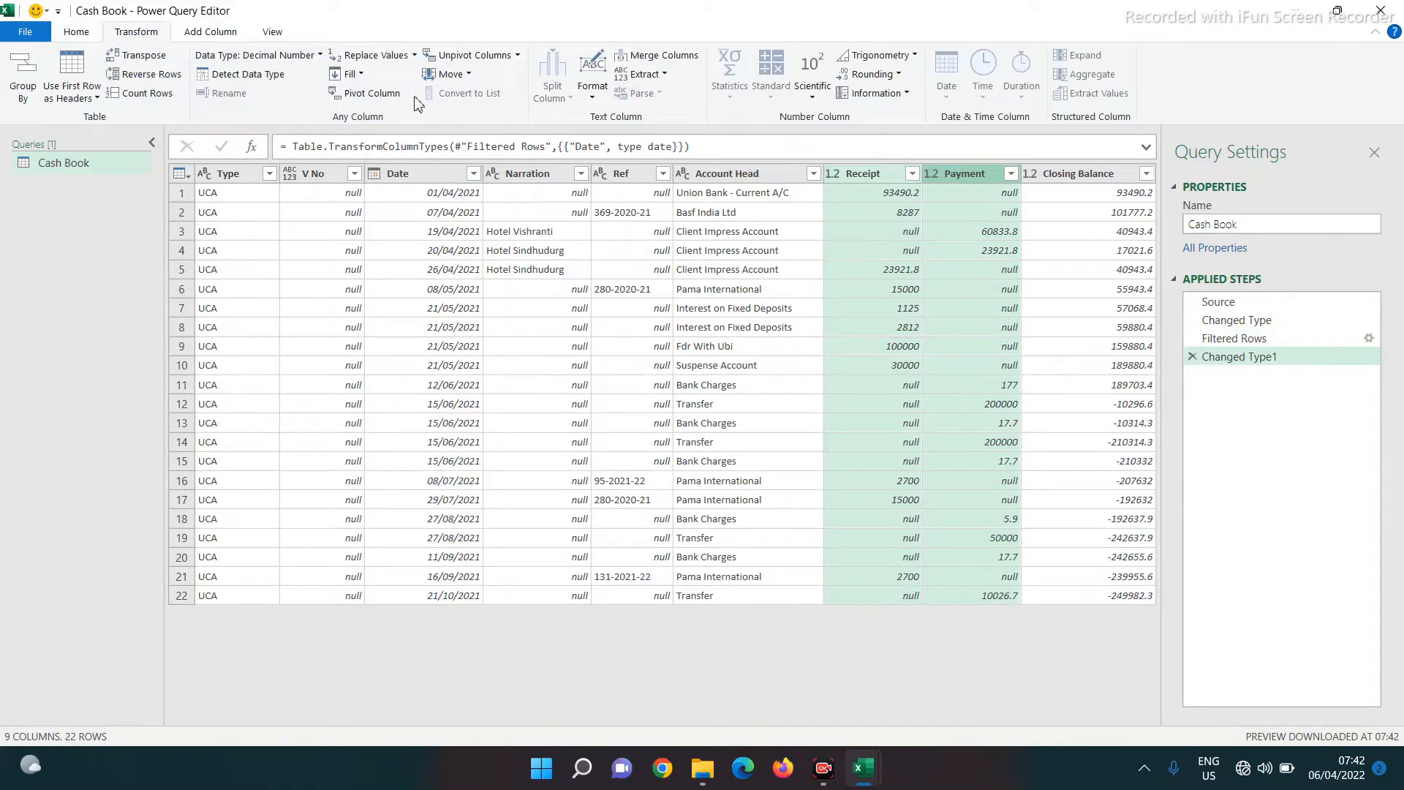
pyautogui.click(373, 56)
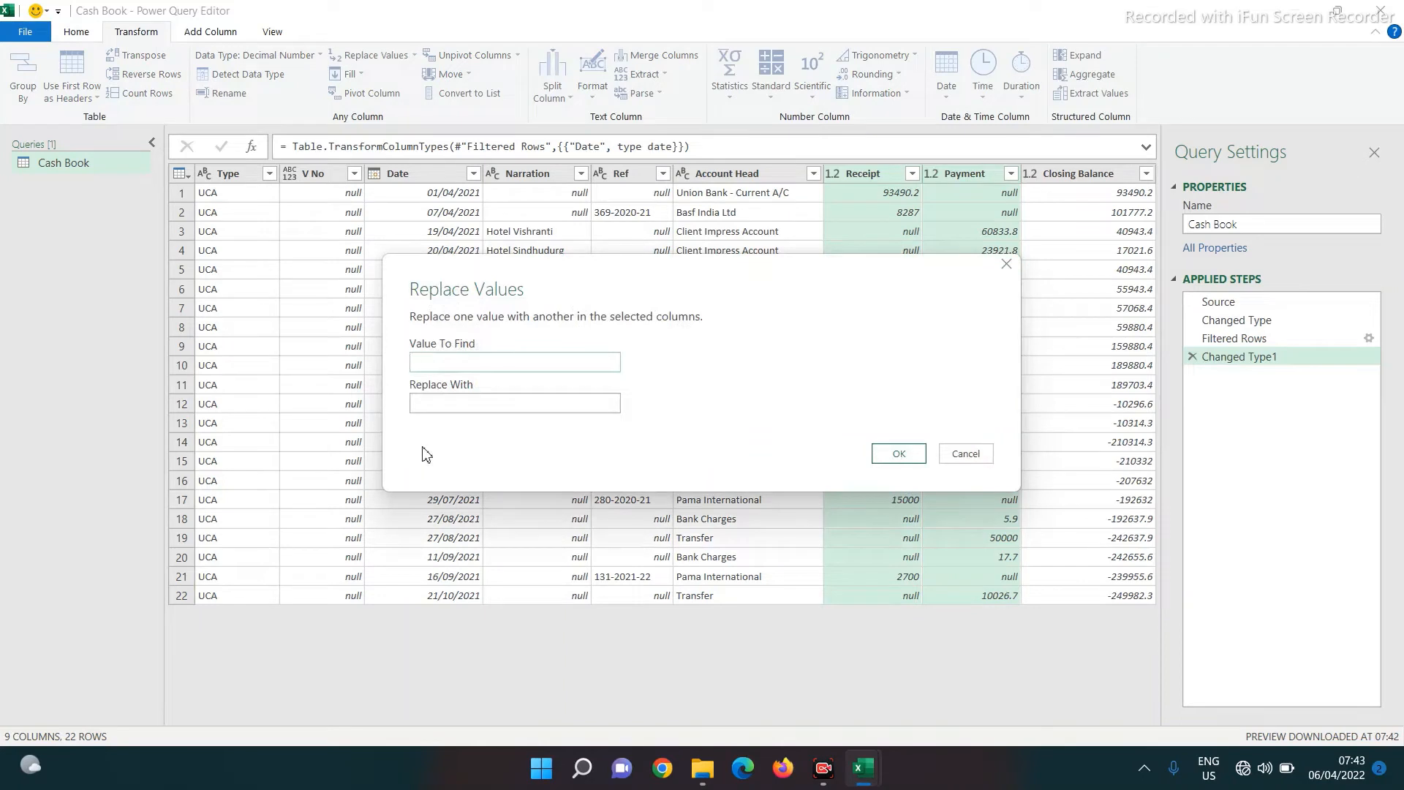
# Replace null with 0 in the Receipt and Payment columns
pyautogui.write('null')
pyautogui.click(431, 406)
pyautogui.click(910, 460)
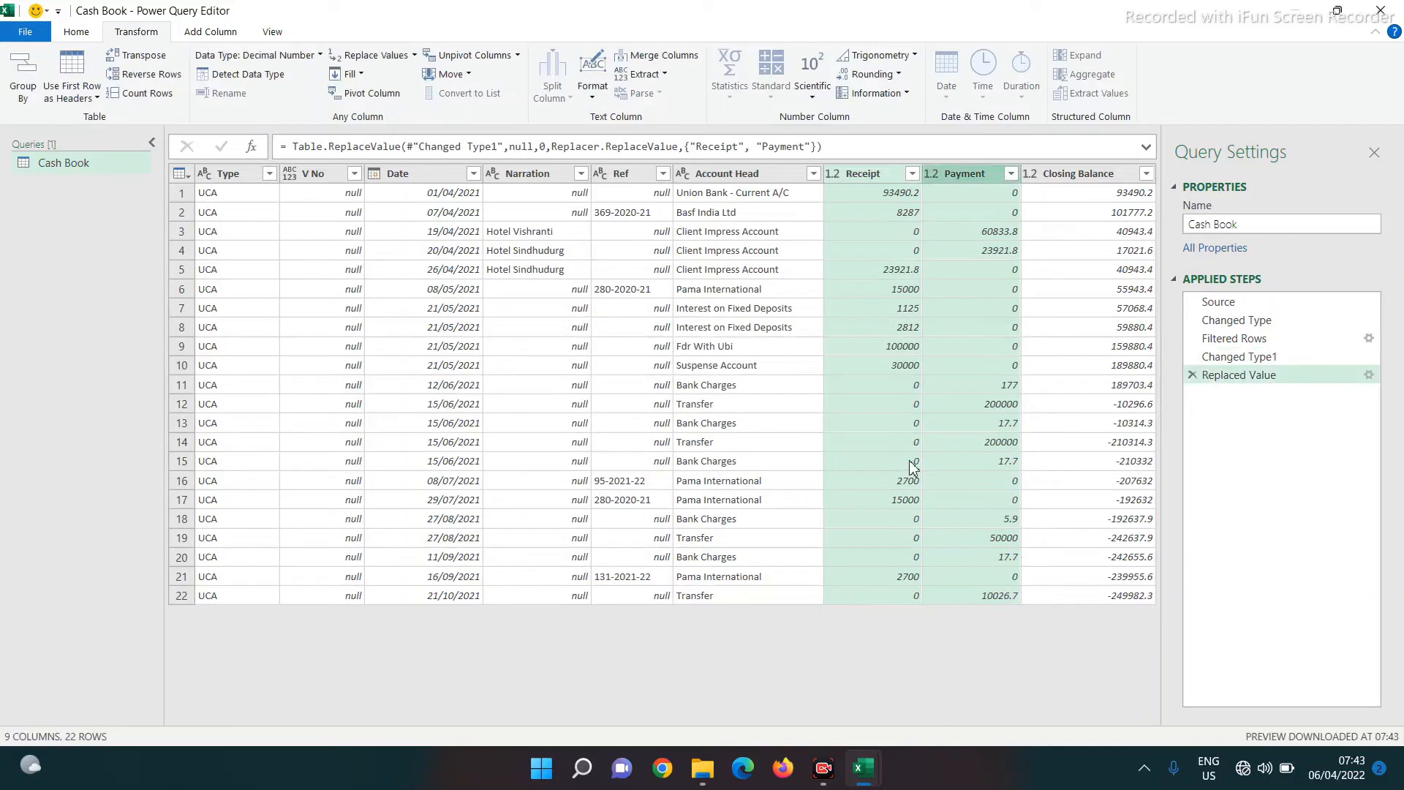
# Set Group By to group rows by Date only, removing the Payment grouping
pyautogui.click(30, 71)
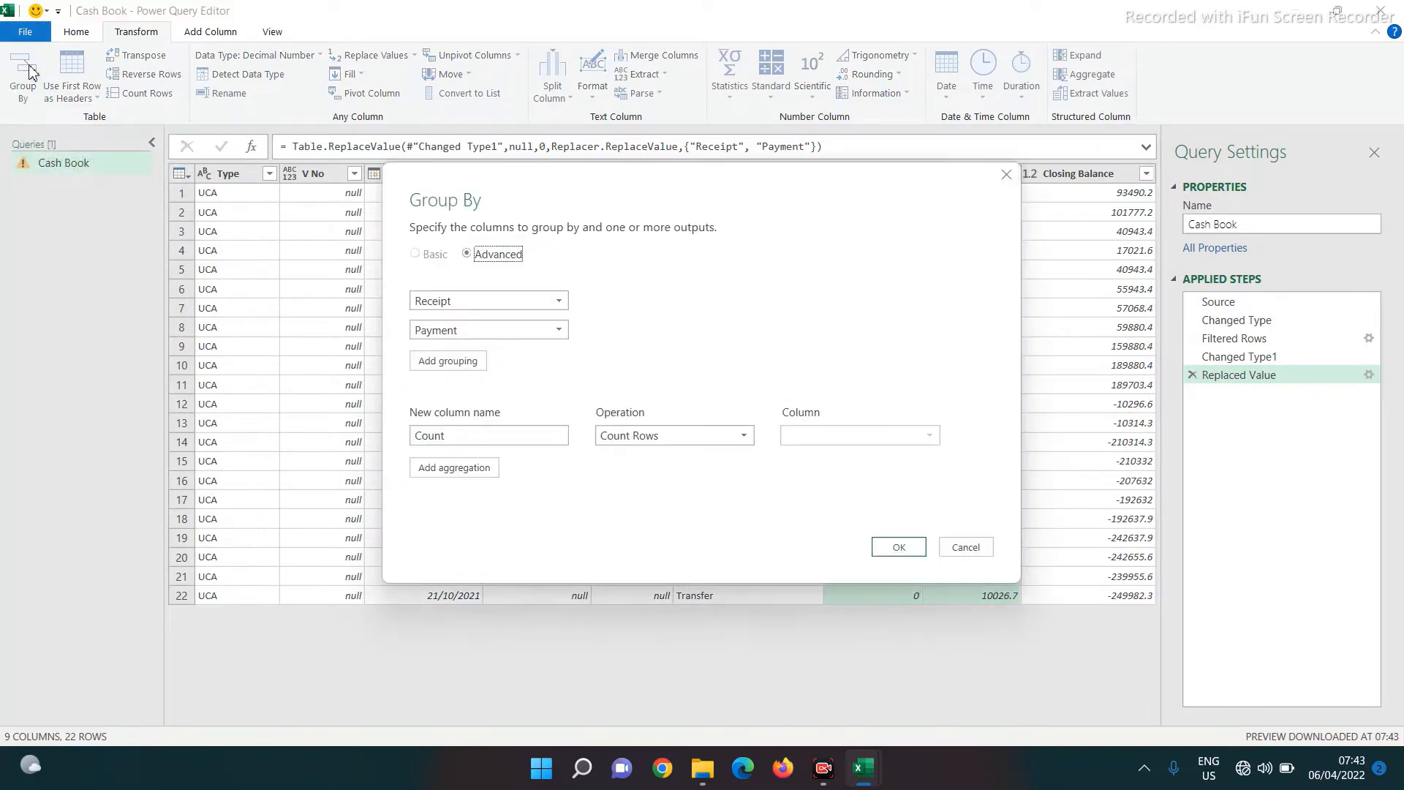
pyautogui.moveTo(645, 183); pyautogui.dragTo(964, 241)
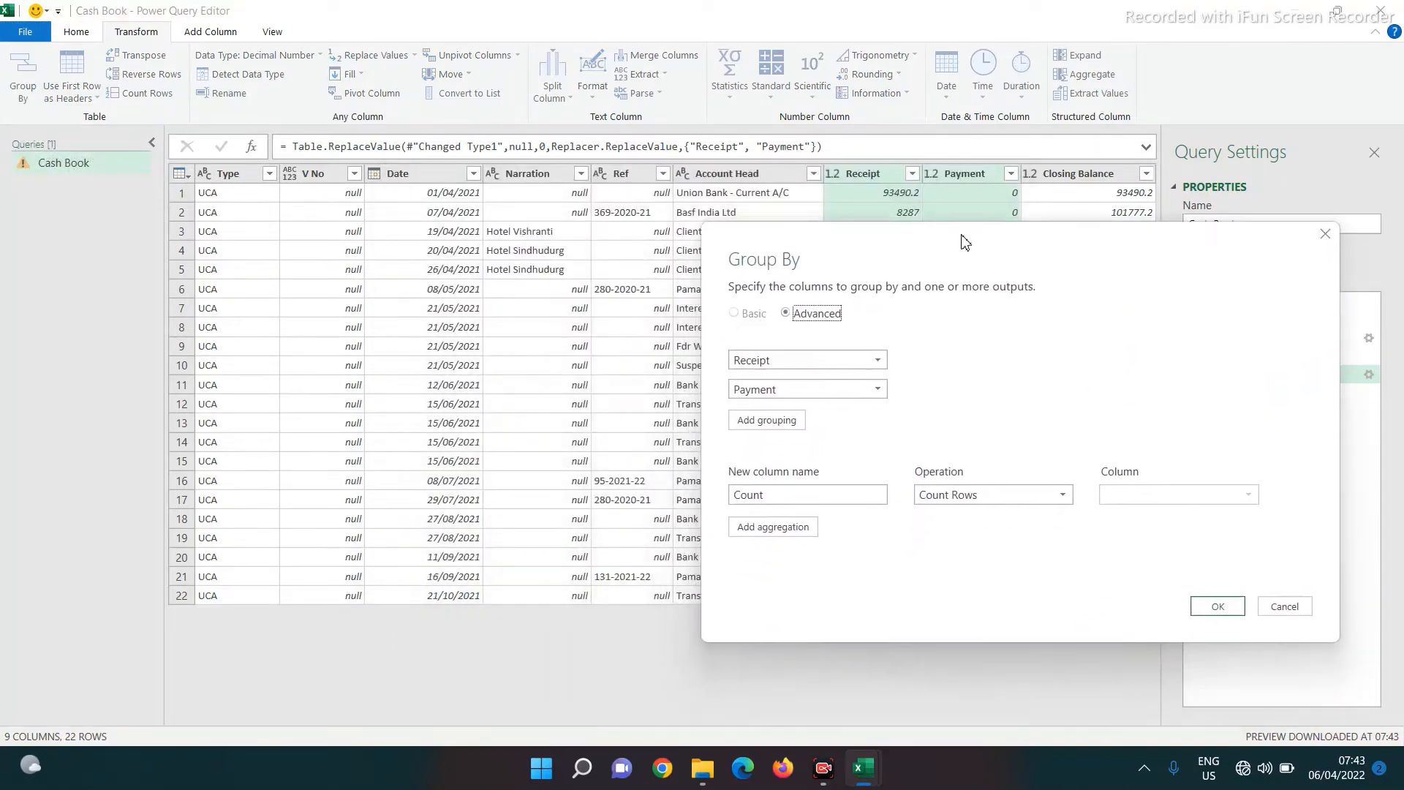
pyautogui.click(878, 361)
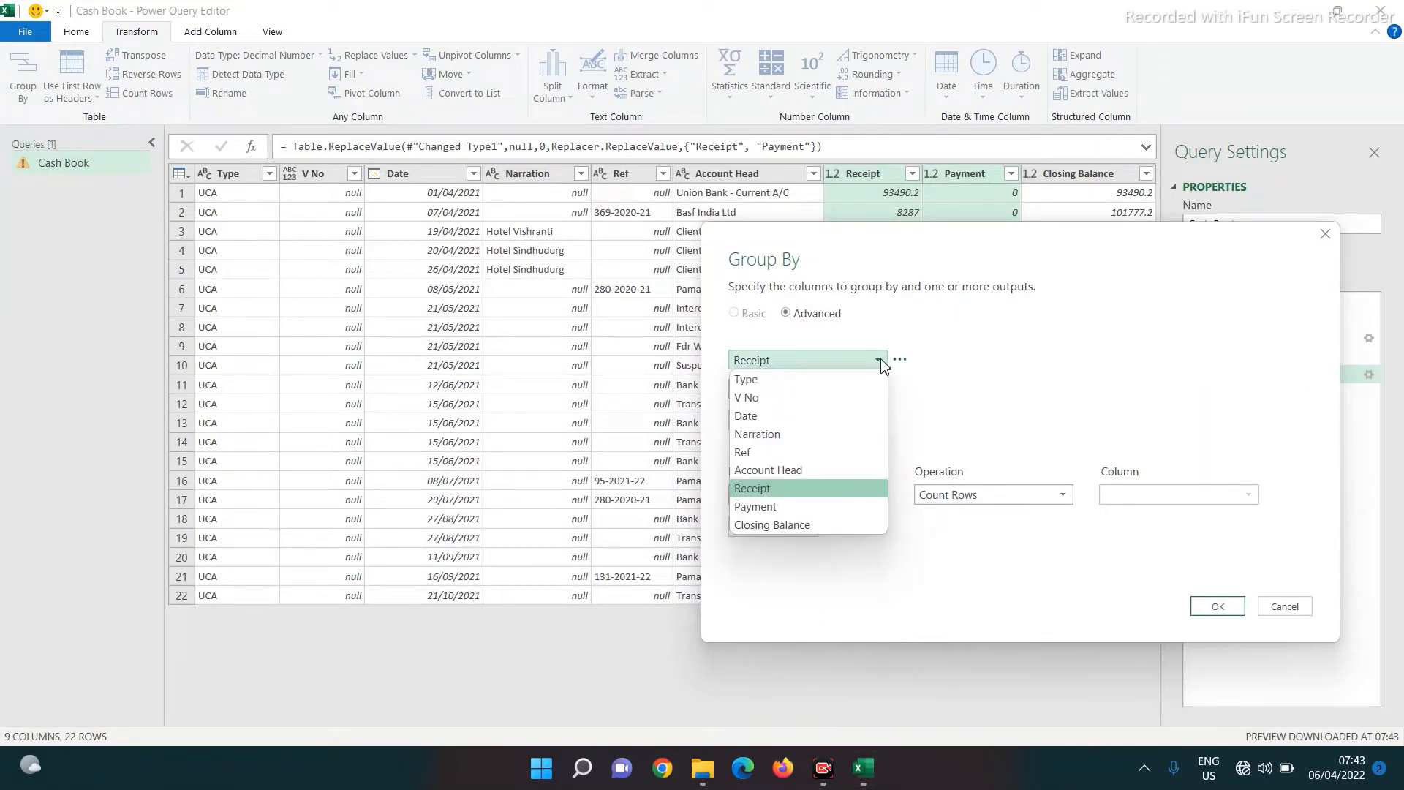
pyautogui.click(750, 415)
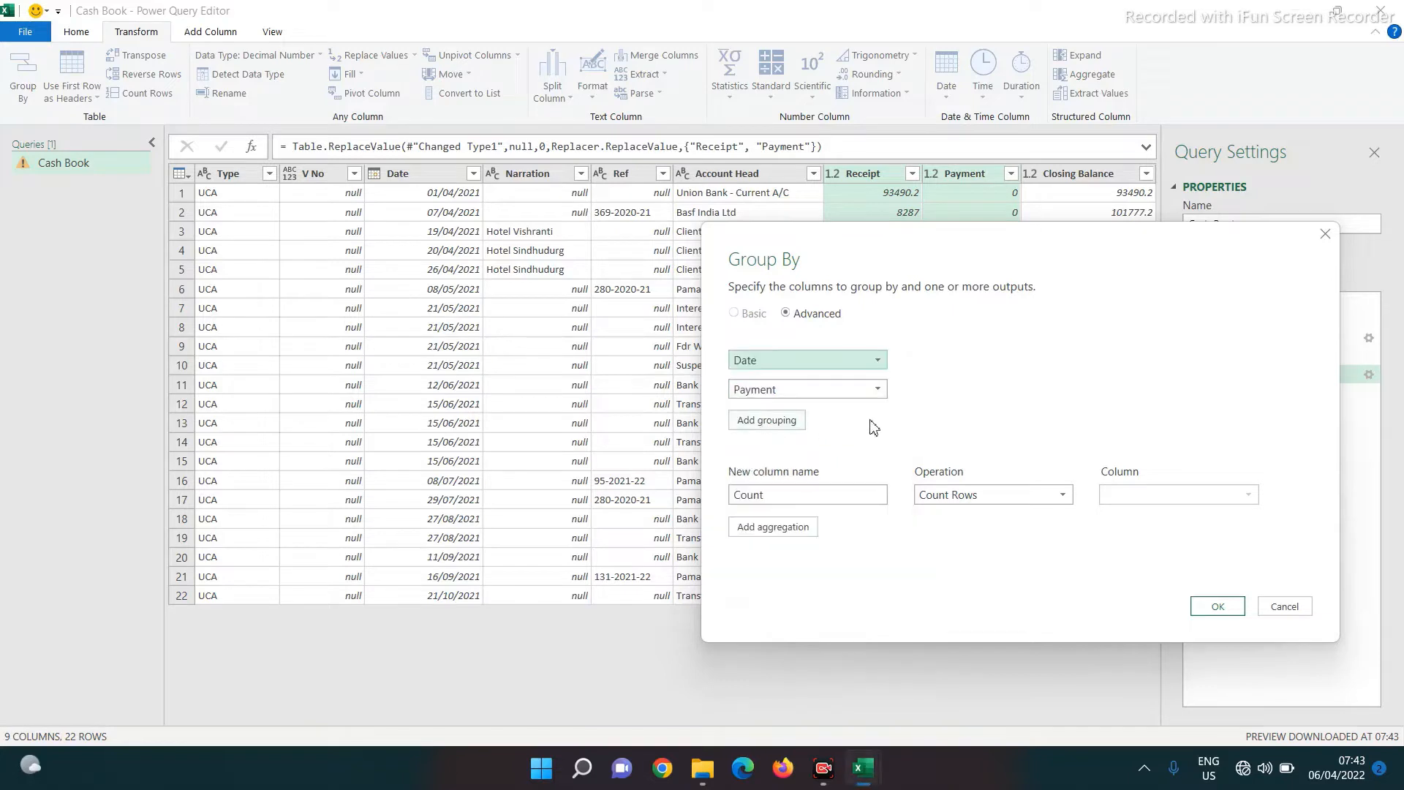
pyautogui.click(900, 389)
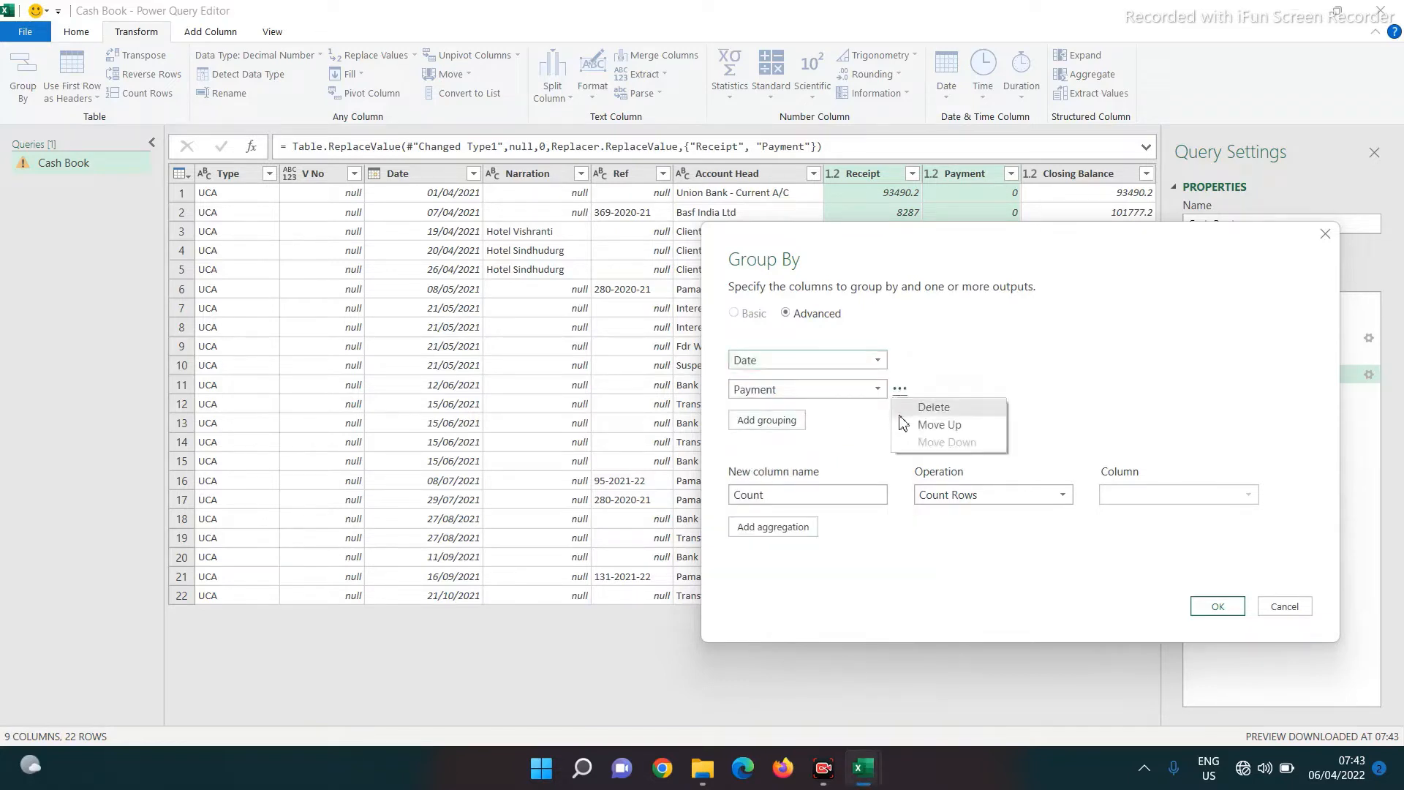
pyautogui.click(923, 409)
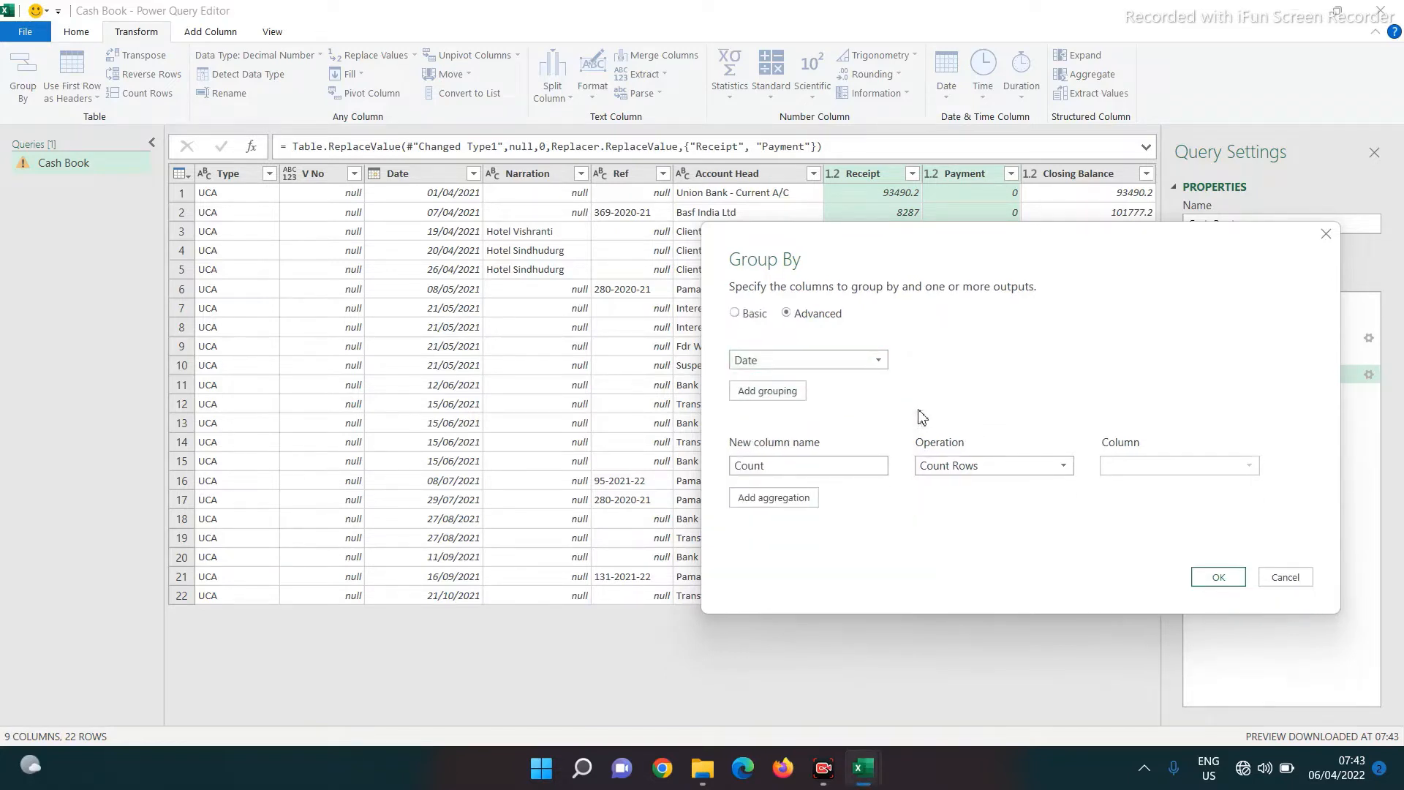
# Add two aggregation columns named Receipts and Payments, both using Sum
pyautogui.doubleClick(782, 465)
pyautogui.write('Receipts')
pyautogui.click(758, 503)
pyautogui.click(748, 501)
pyautogui.write('P')
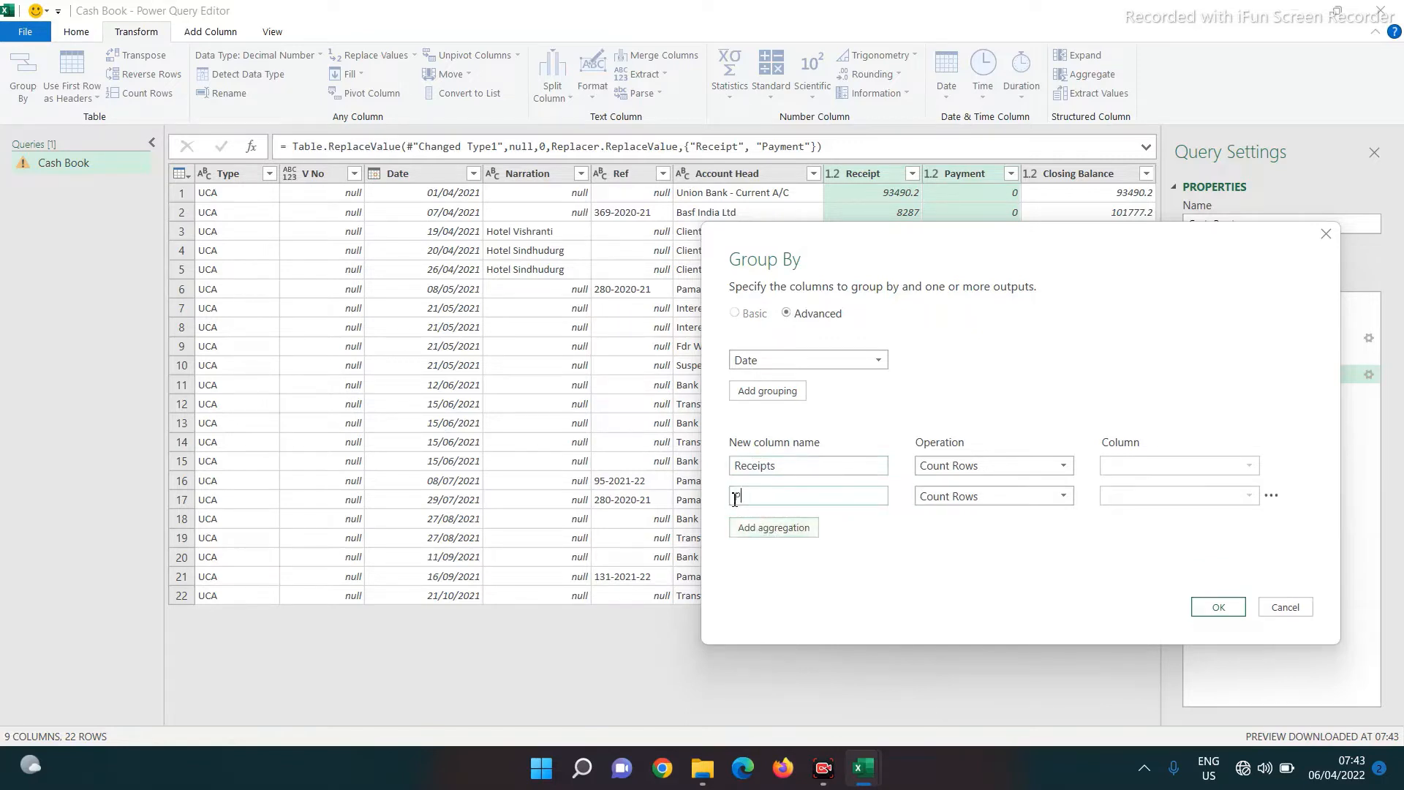
pyautogui.write('ayments')
pyautogui.click(965, 466)
pyautogui.click(942, 486)
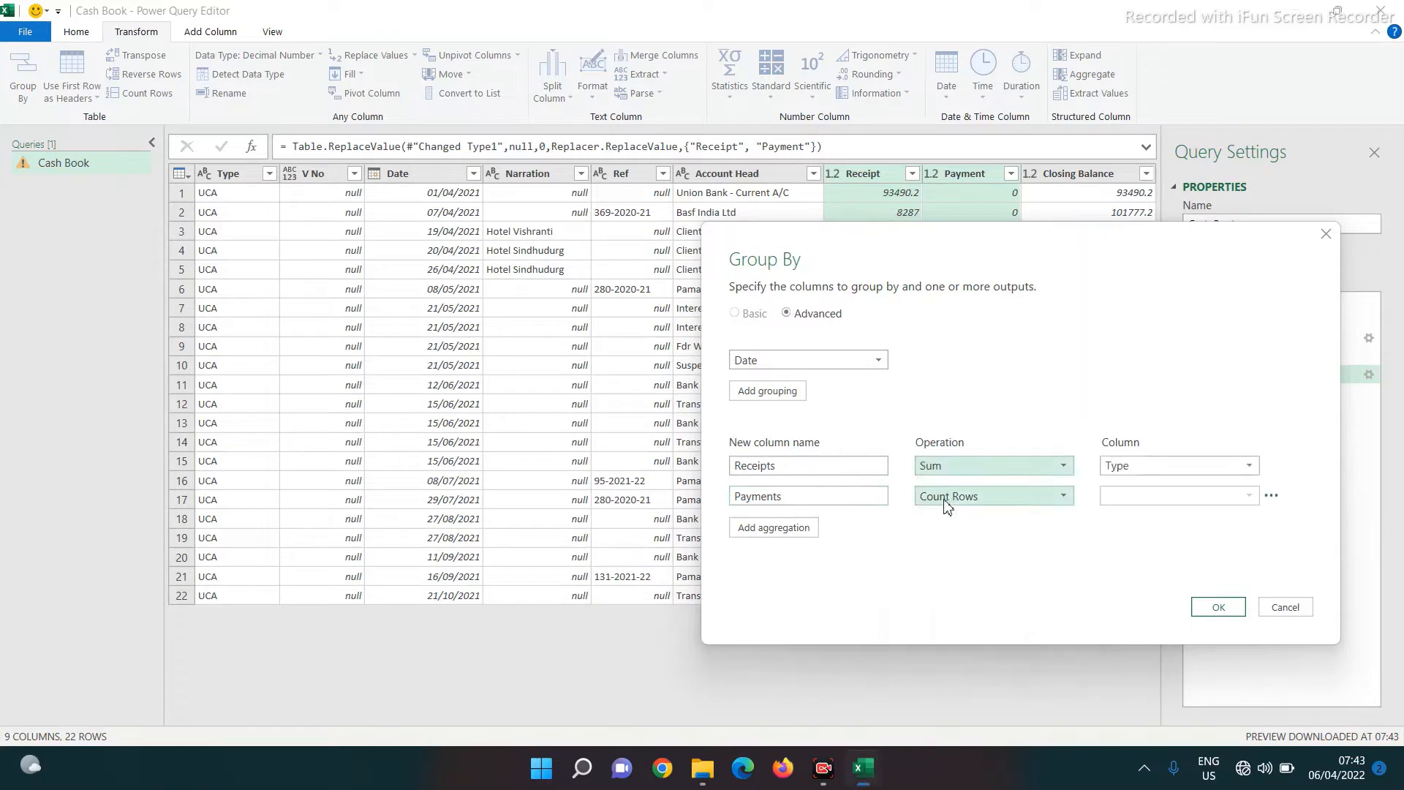
pyautogui.click(947, 498)
pyautogui.click(944, 517)
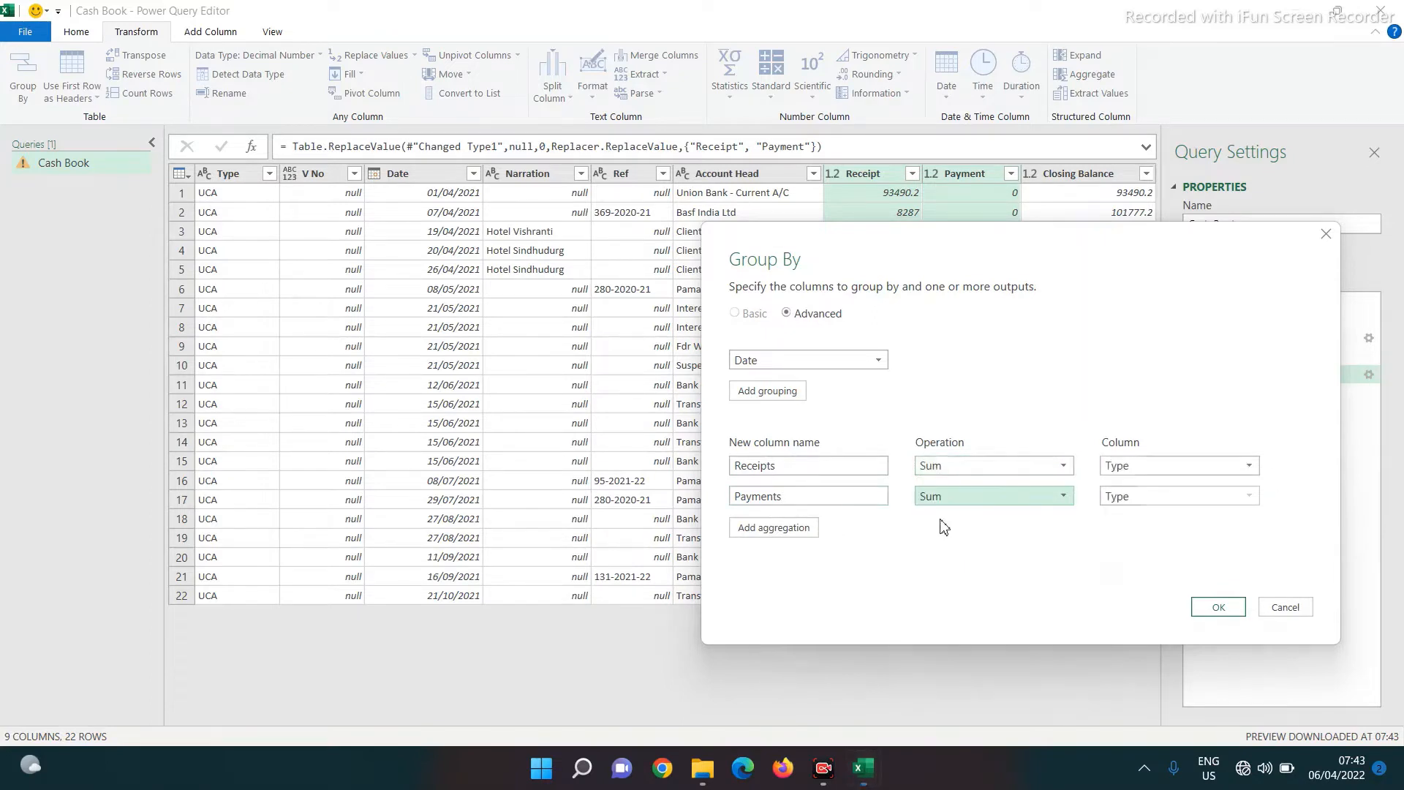
# Sum Receipt into Receipts and Payment into Payments, then apply the grouping
pyautogui.click(1130, 468)
pyautogui.click(1145, 591)
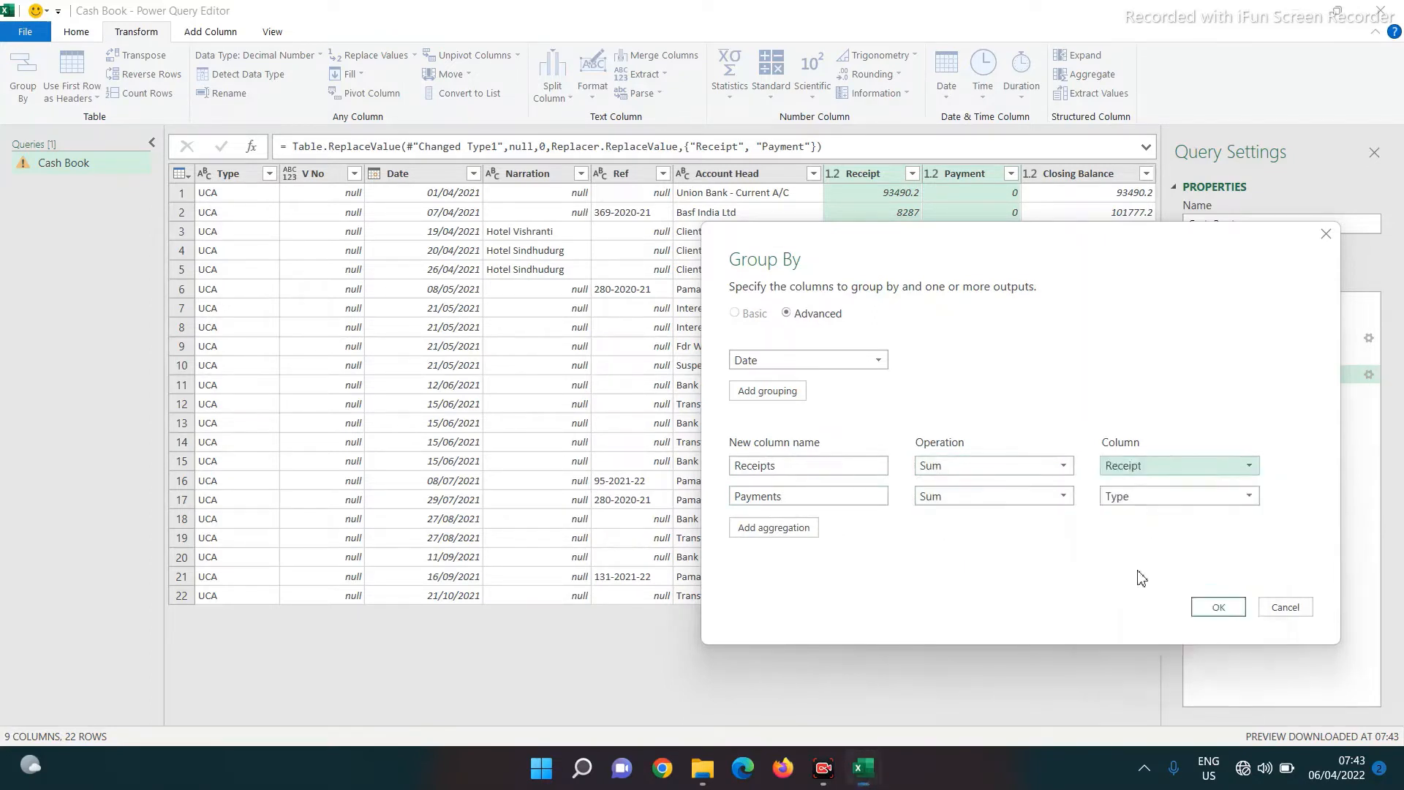
pyautogui.click(1116, 497)
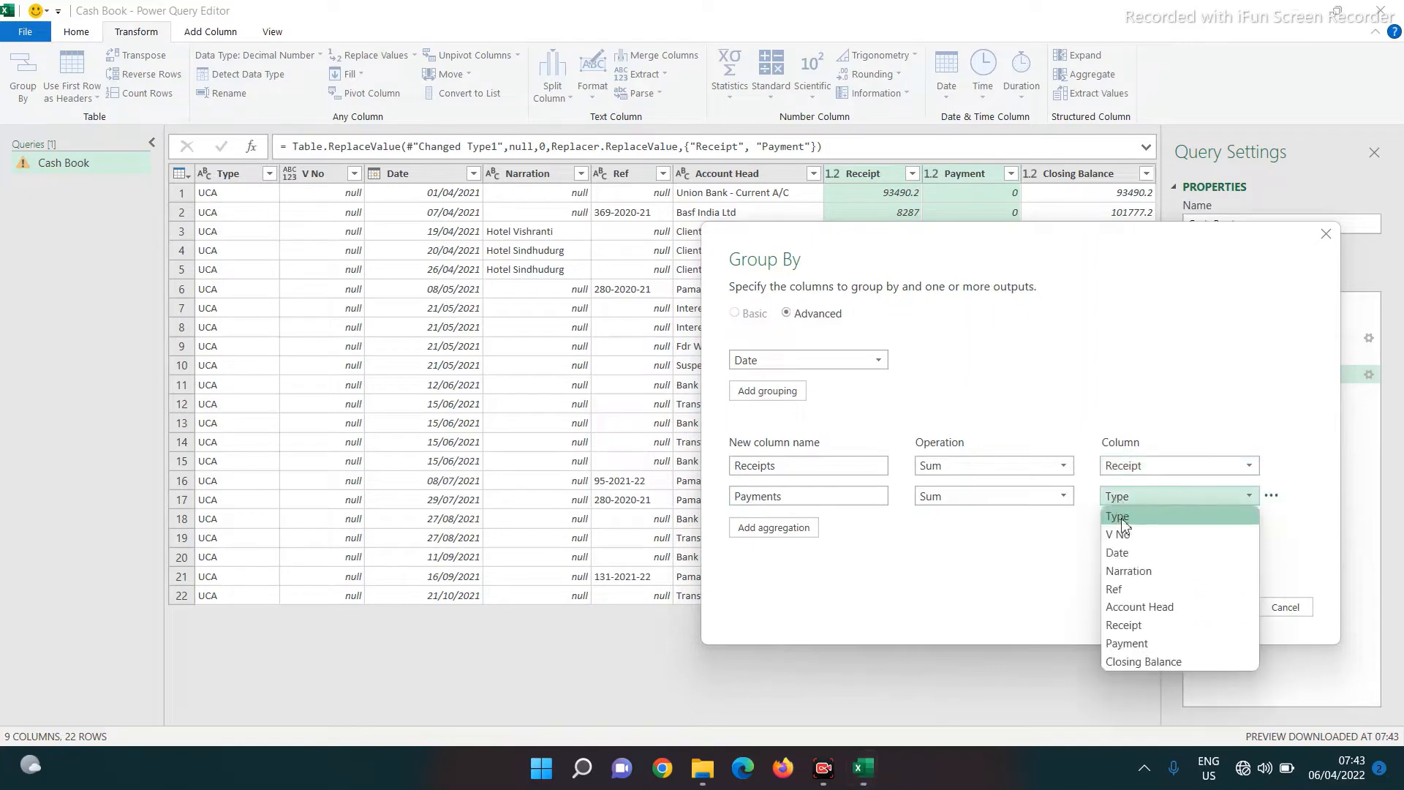
pyautogui.click(1136, 644)
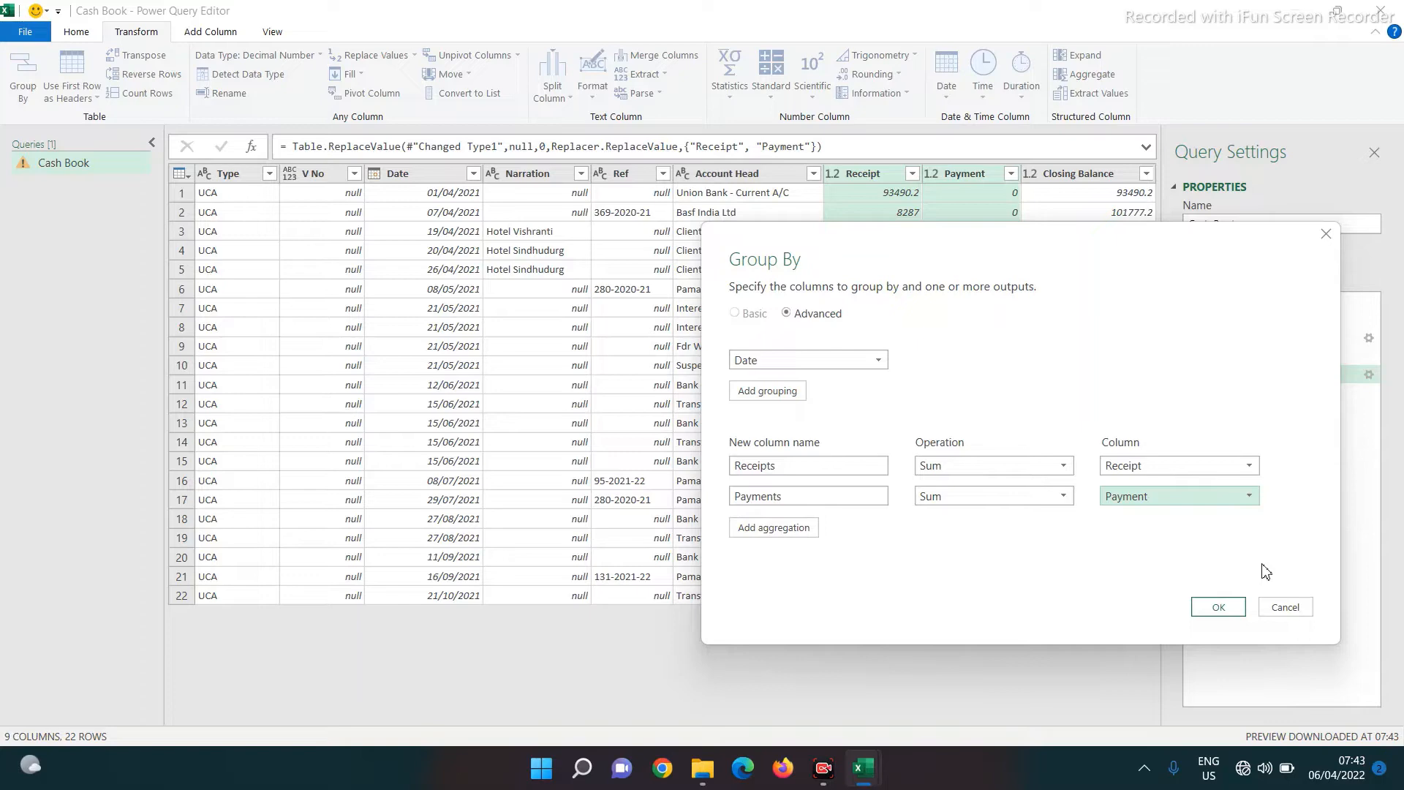
pyautogui.click(1216, 609)
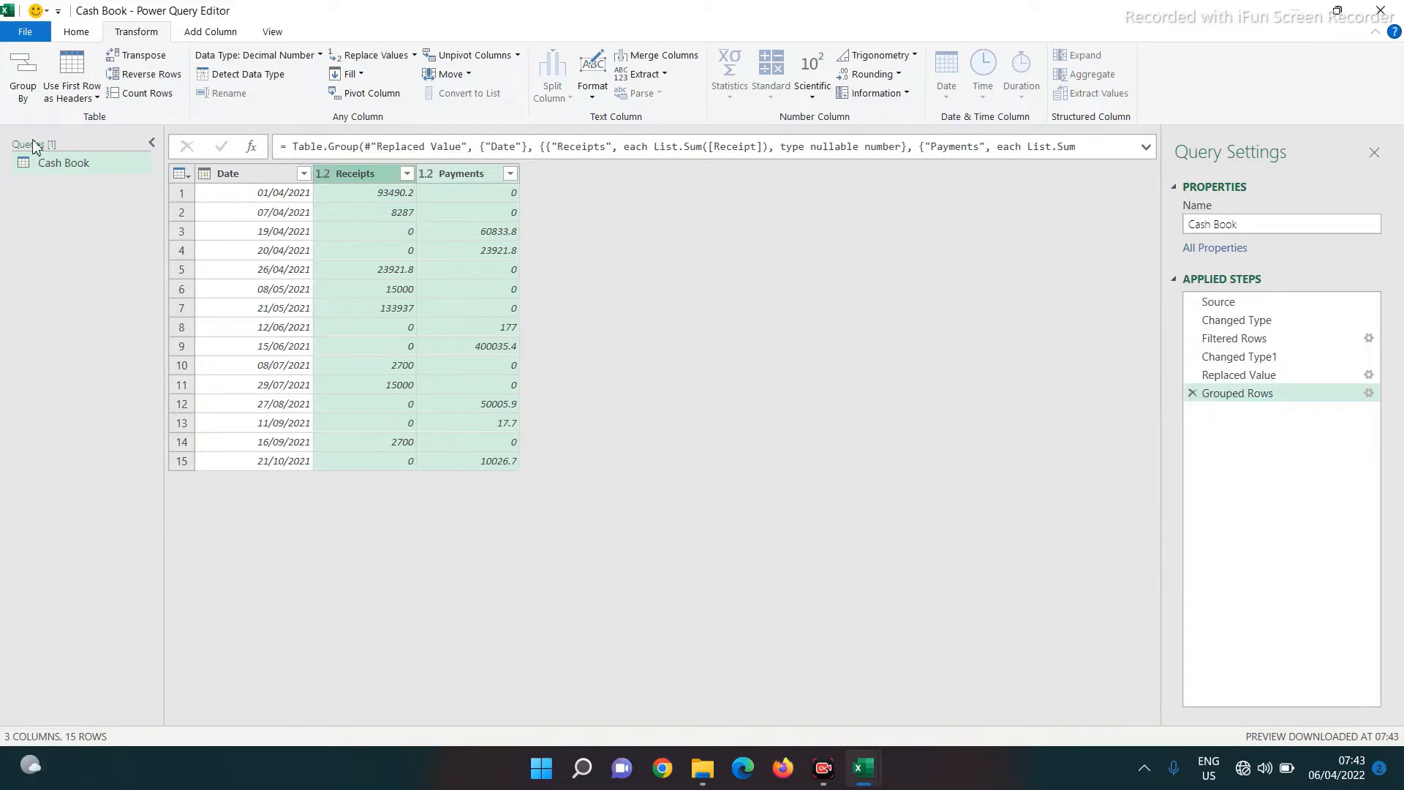
# Close and load the Cash Book query as Only Create Connection
pyautogui.click(26, 33)
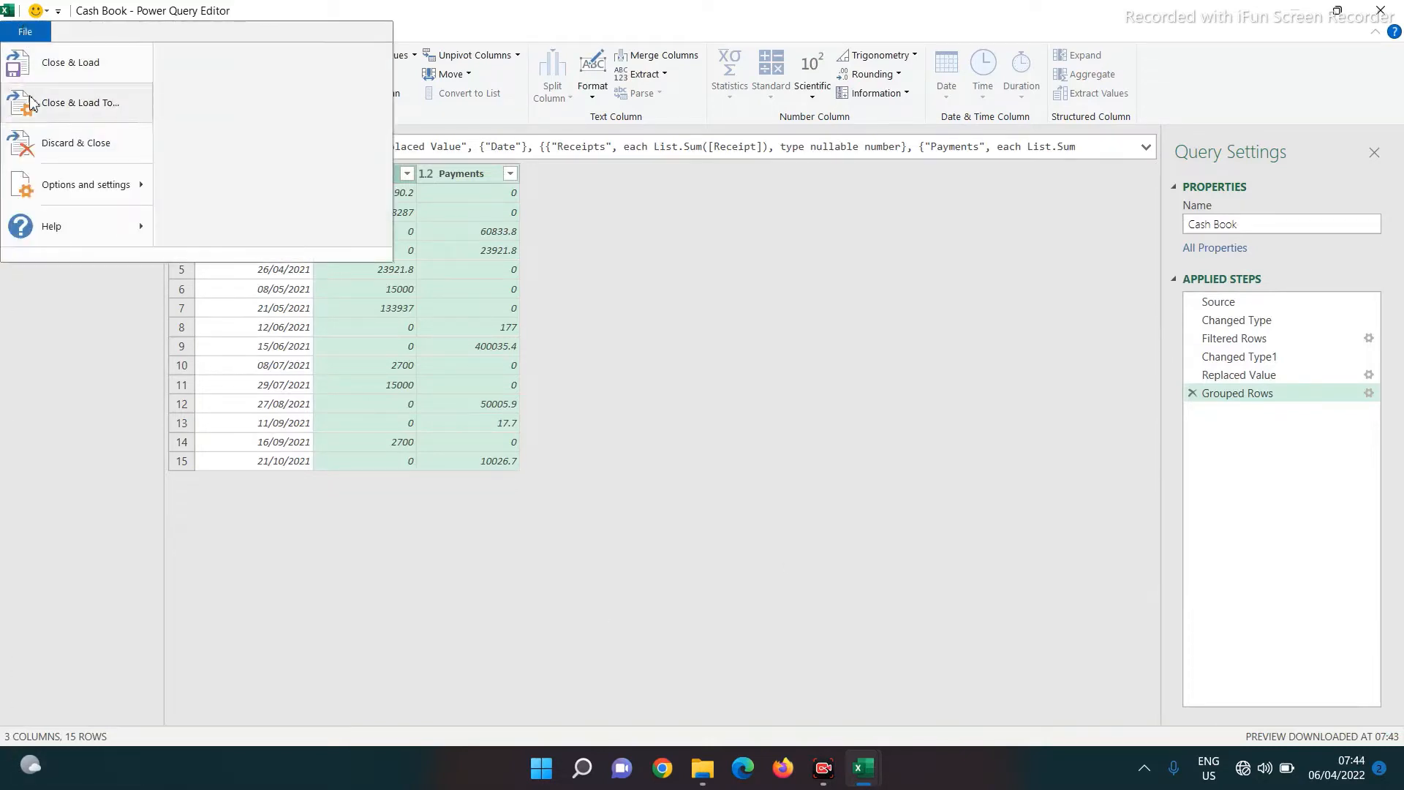
pyautogui.click(69, 102)
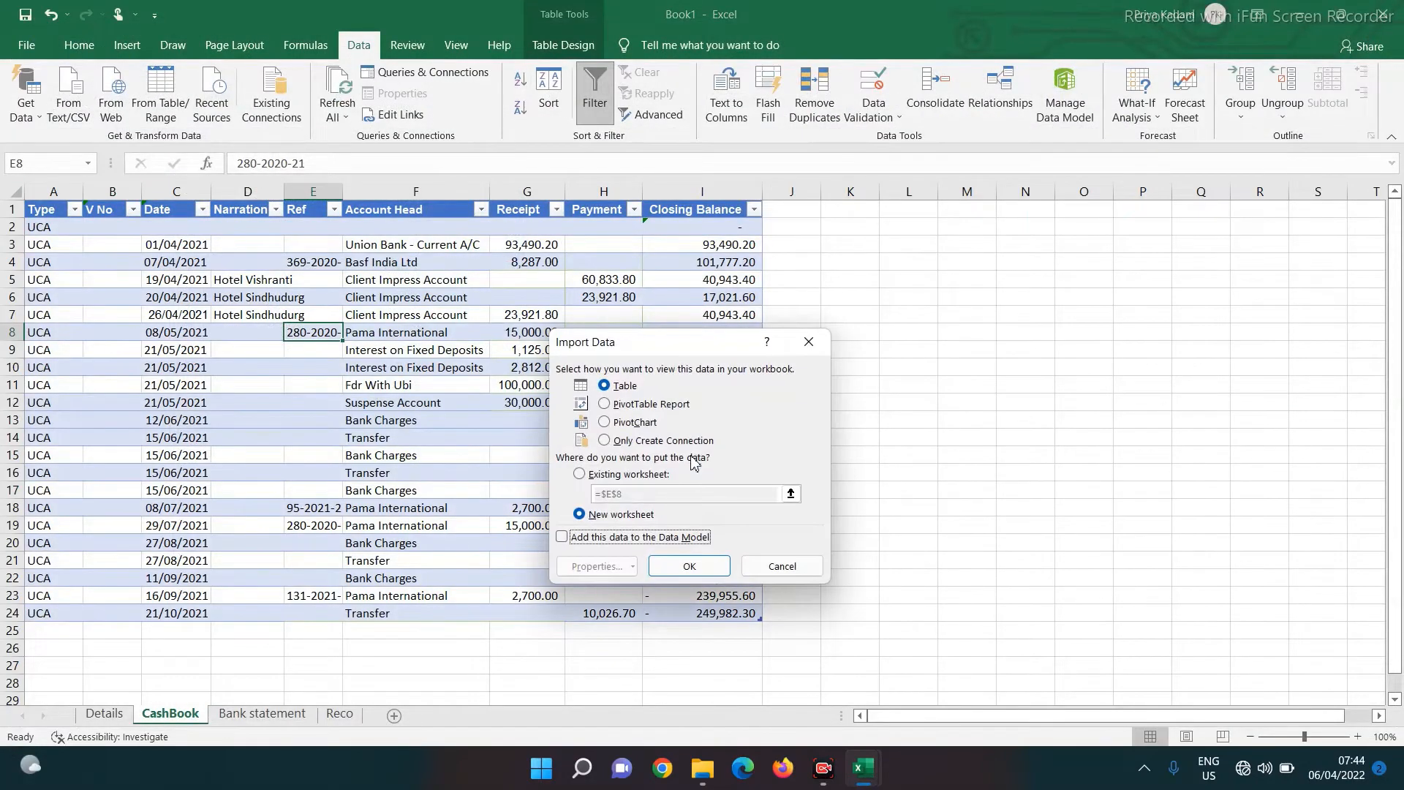
pyautogui.click(631, 442)
pyautogui.click(689, 567)
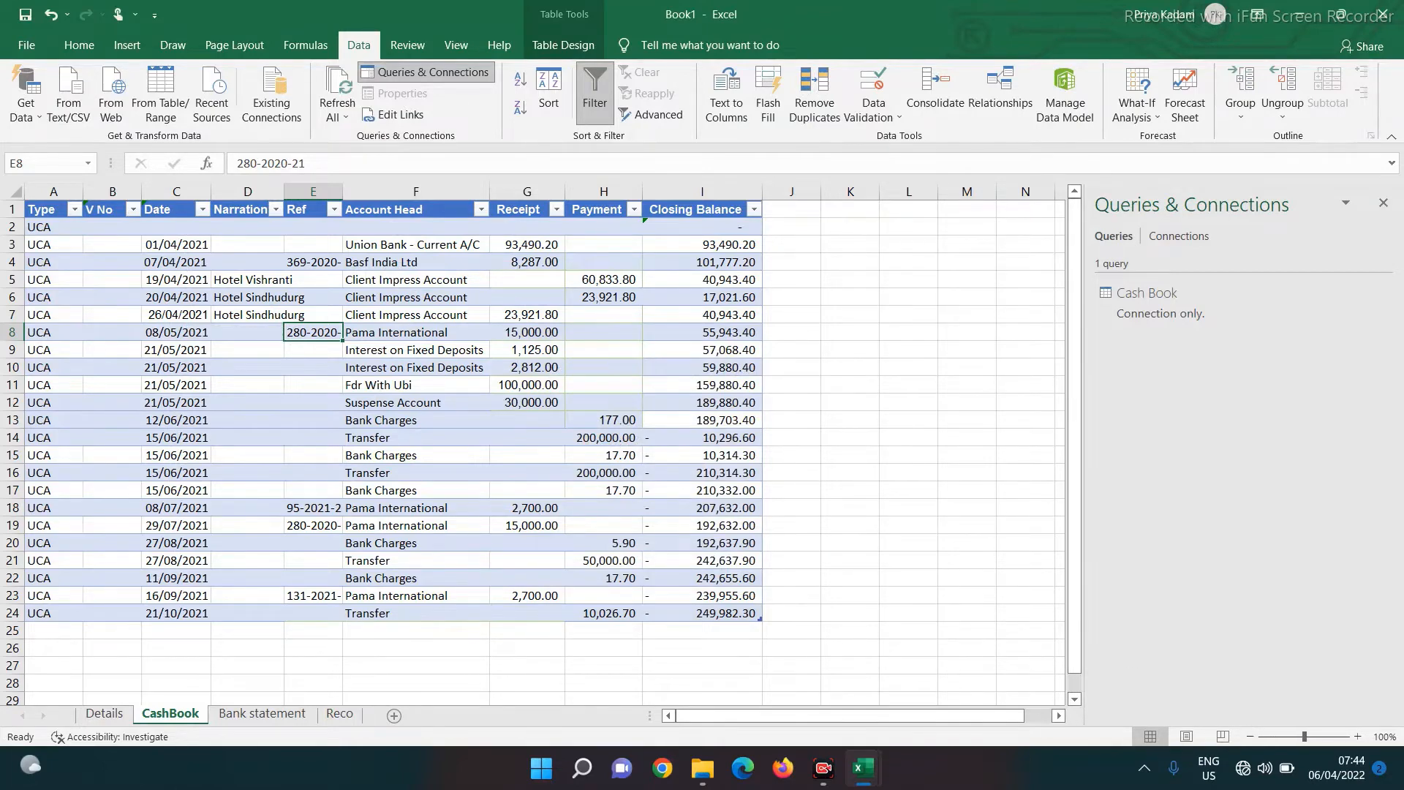
pyautogui.click(234, 717)
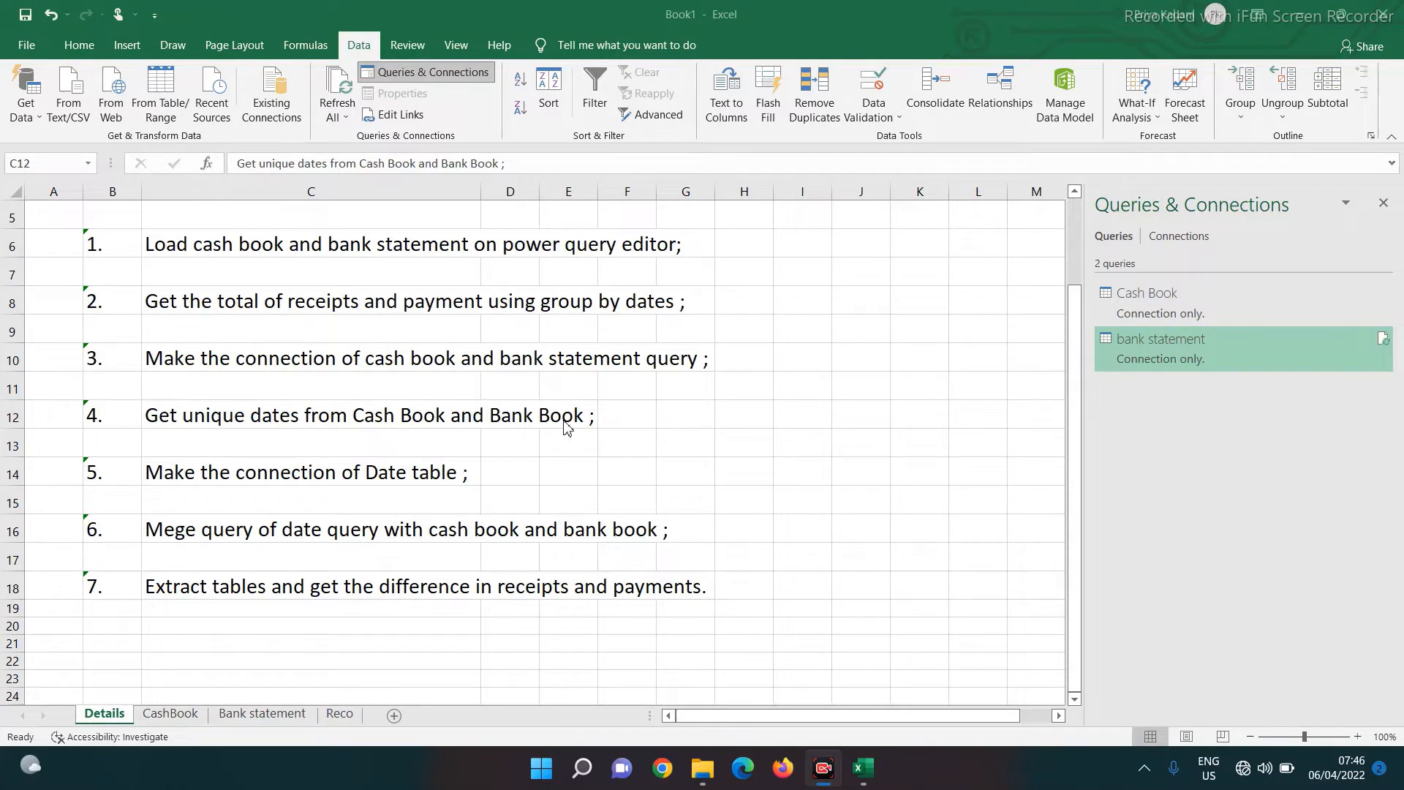
# Append the bank statement query beneath Cash Book as a new query, Append1
pyautogui.click(359, 46)
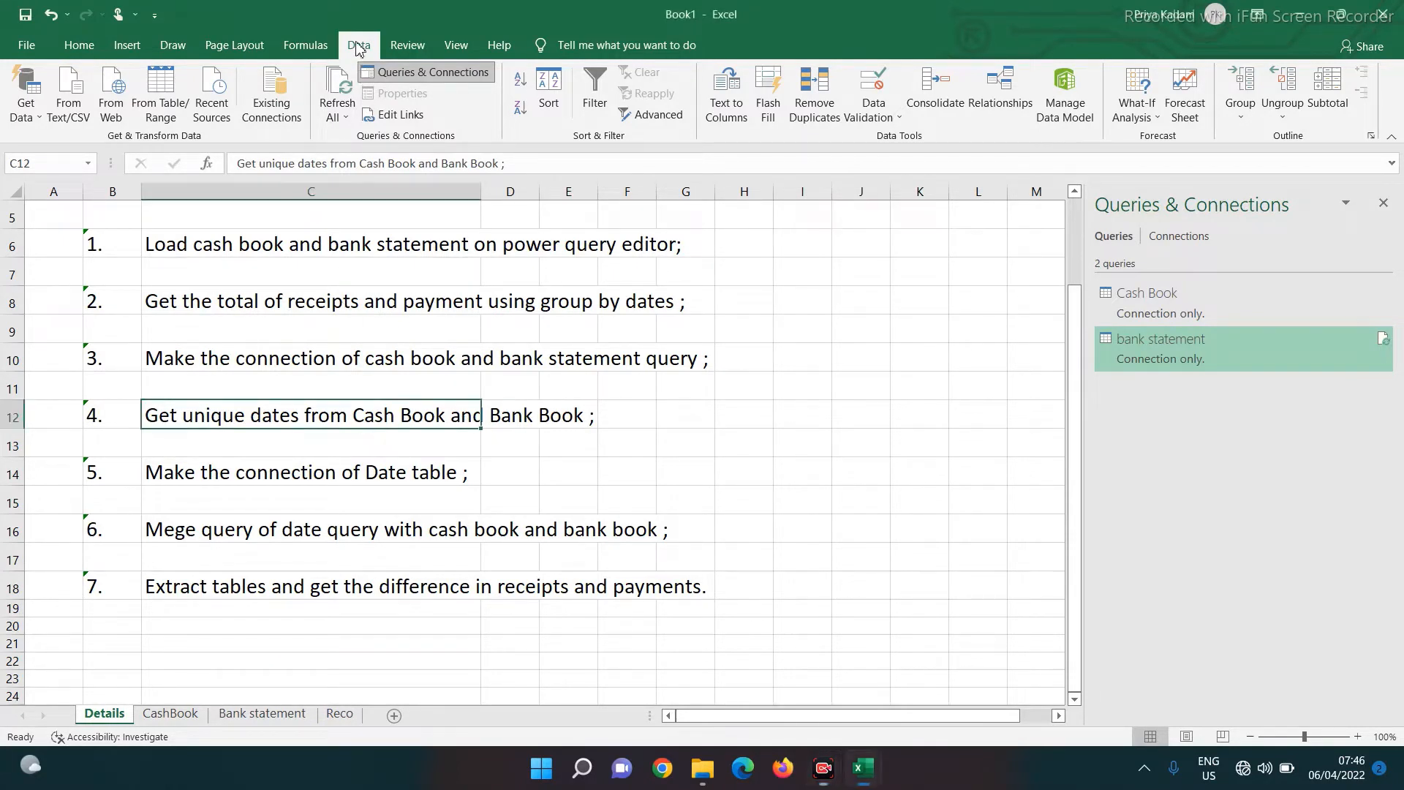
pyautogui.click(25, 106)
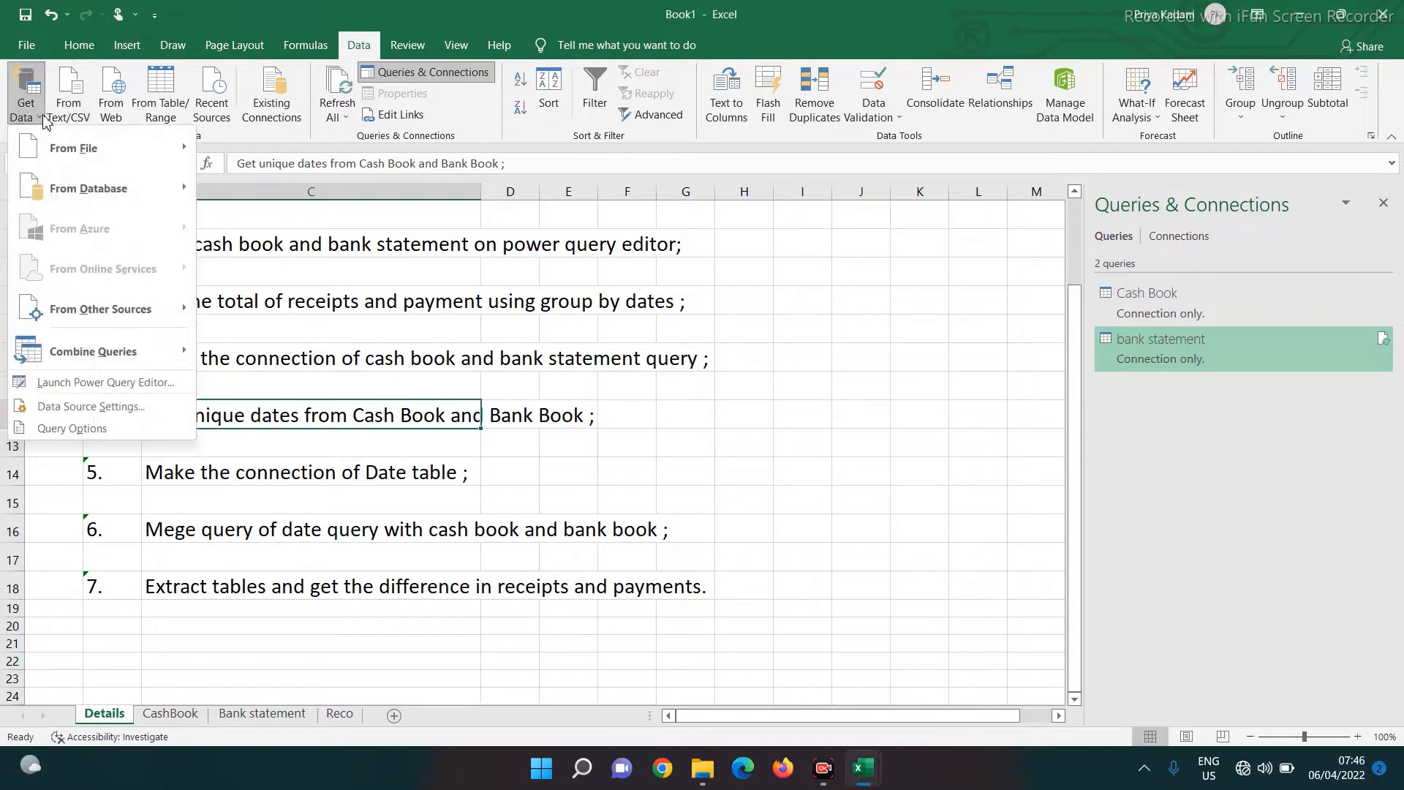
pyautogui.moveTo(80, 351)
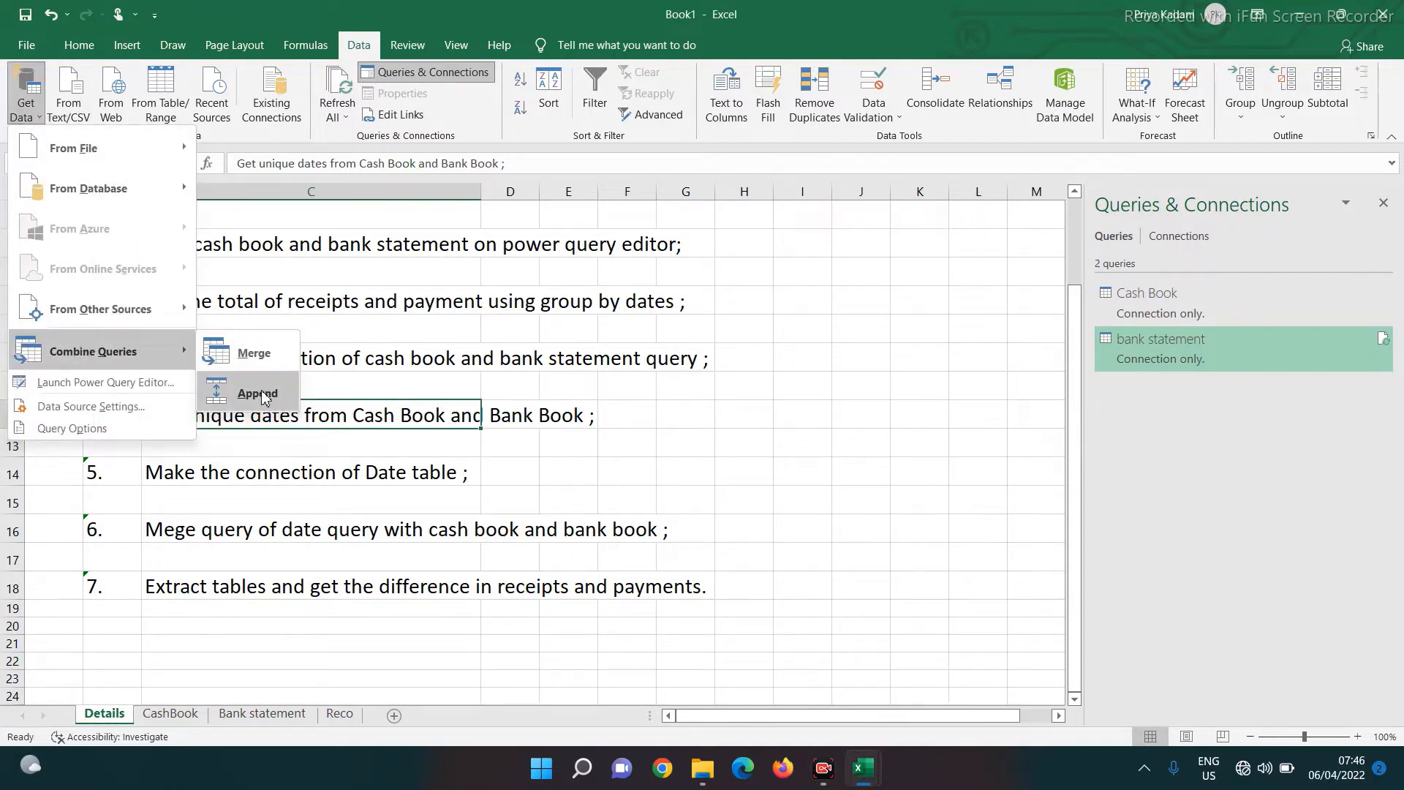
pyautogui.click(289, 395)
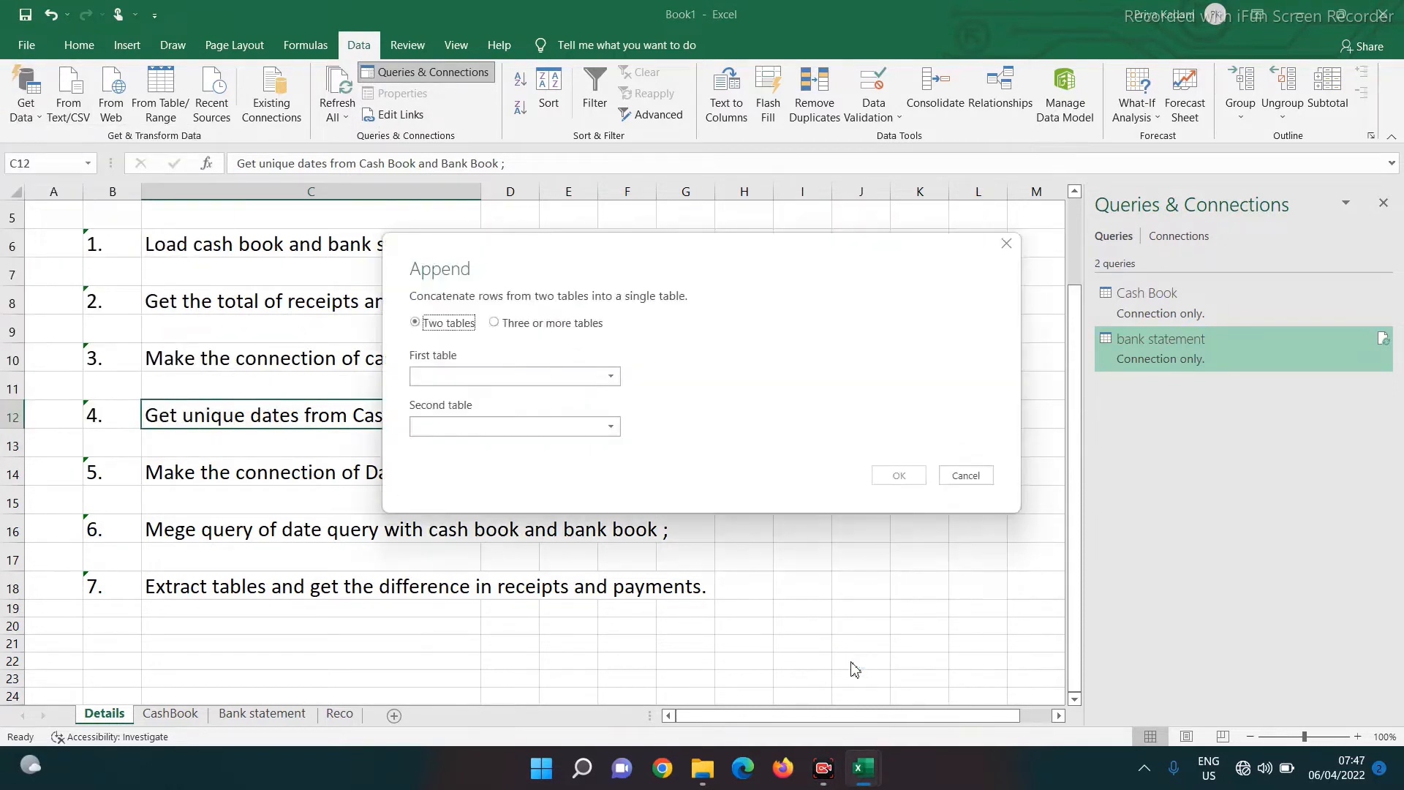
pyautogui.click(424, 377)
pyautogui.click(430, 398)
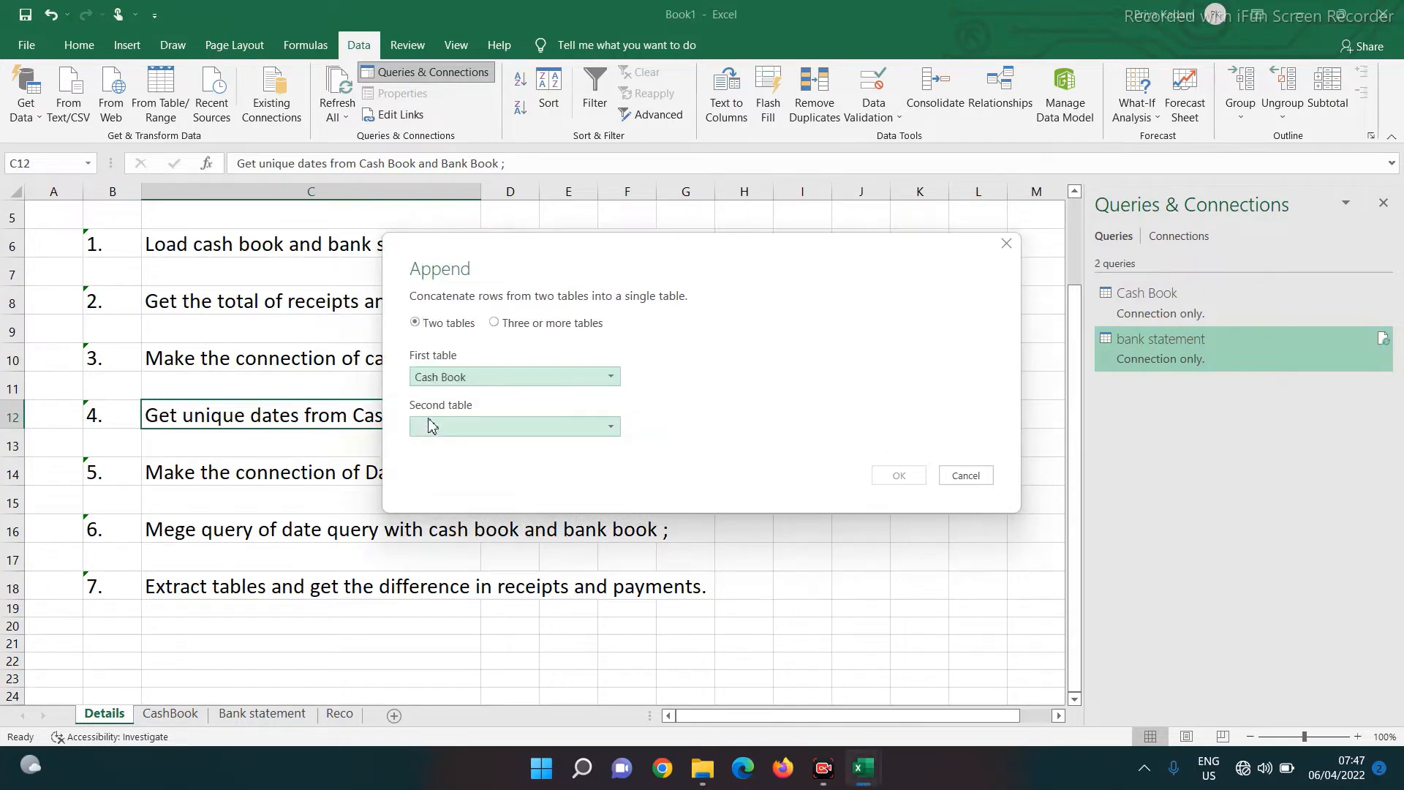
pyautogui.click(427, 430)
pyautogui.click(431, 466)
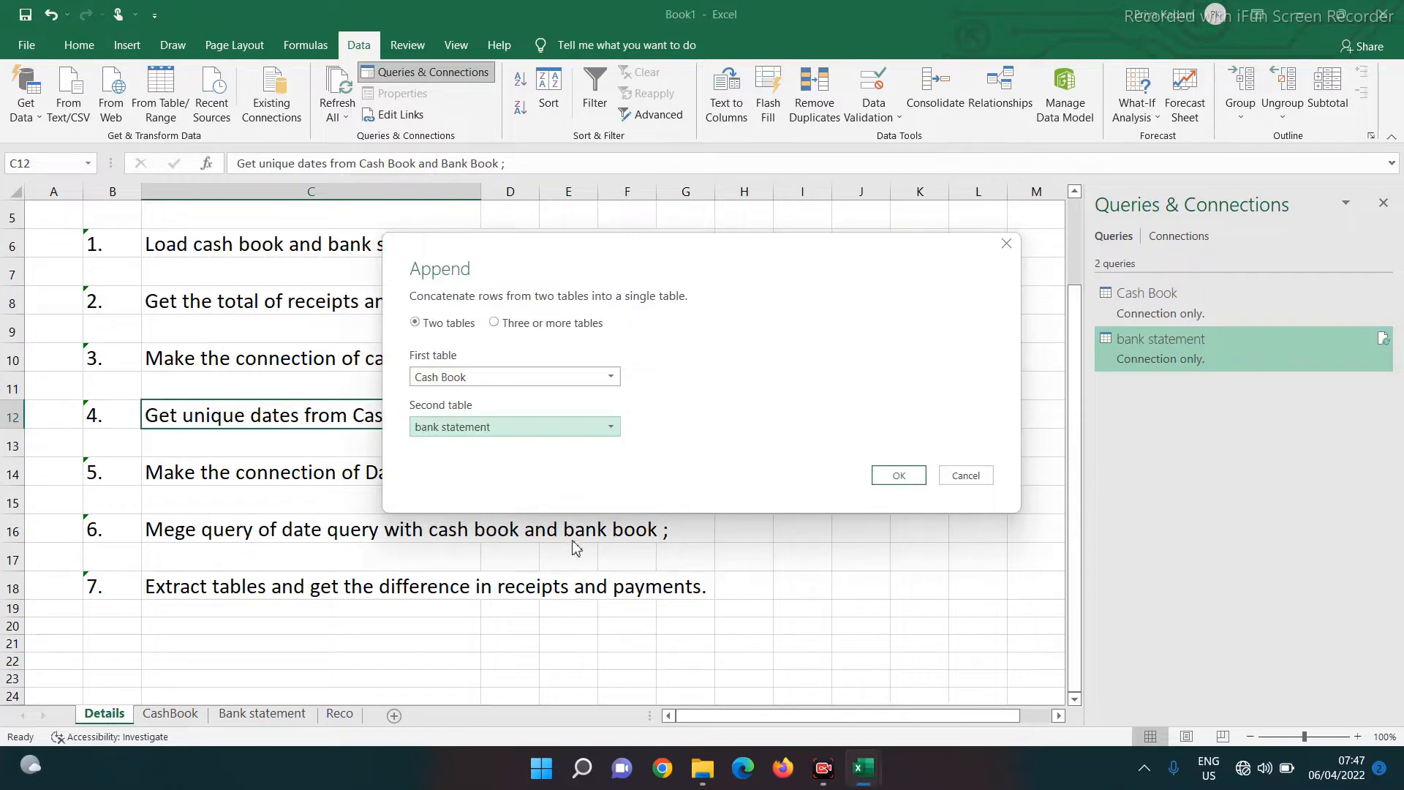
pyautogui.click(898, 476)
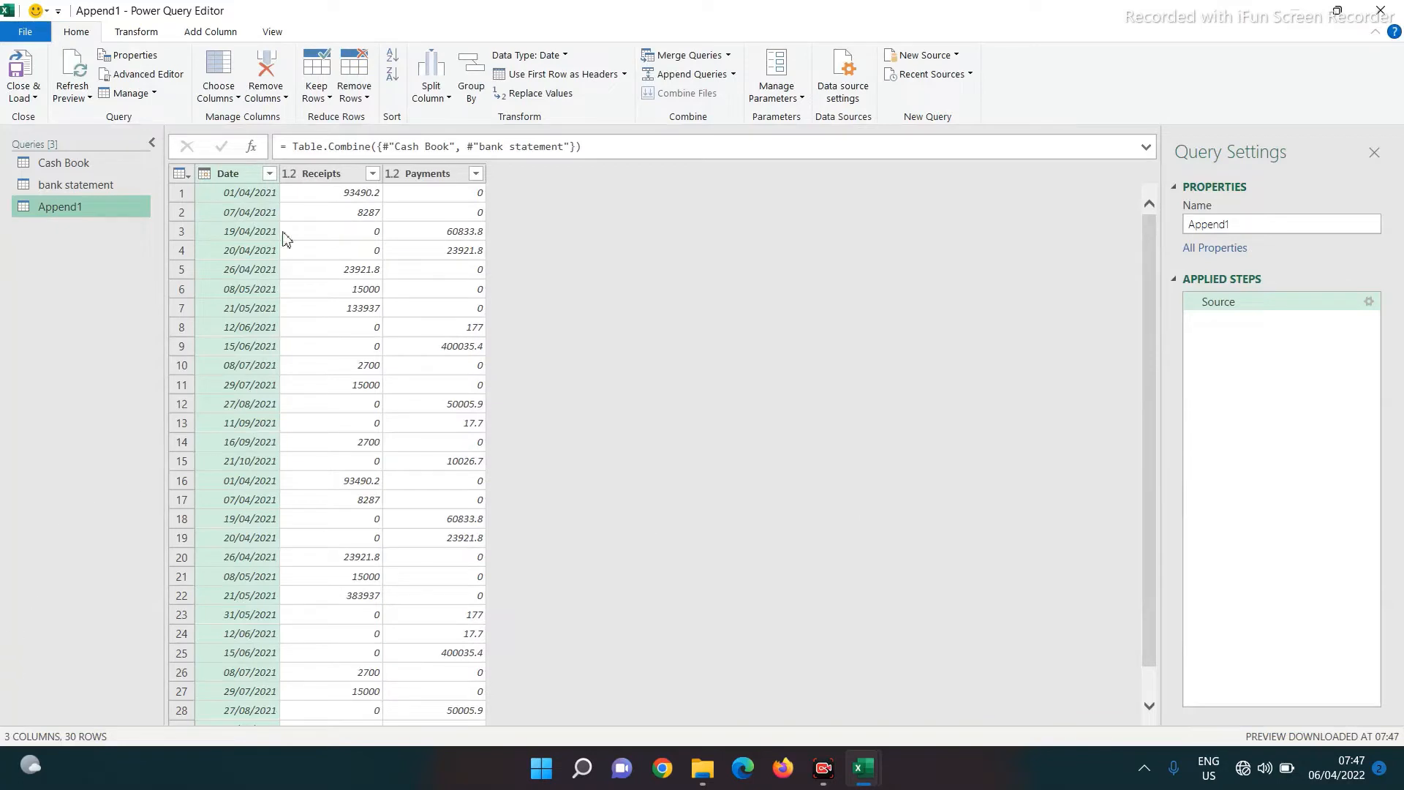
# Keep only the Date column, remove duplicate dates, and rename the query Reco
pyautogui.rightClick(238, 180)
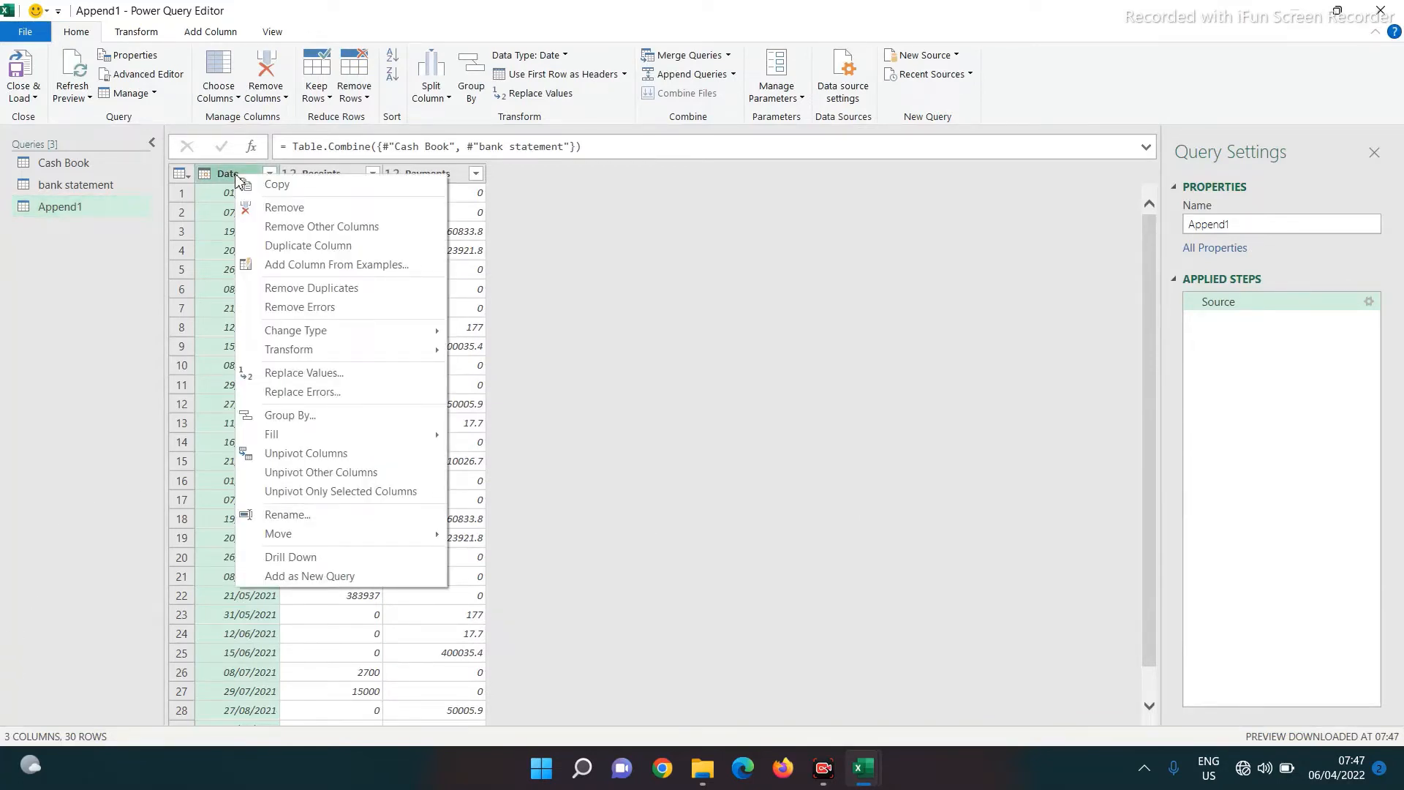
pyautogui.click(250, 226)
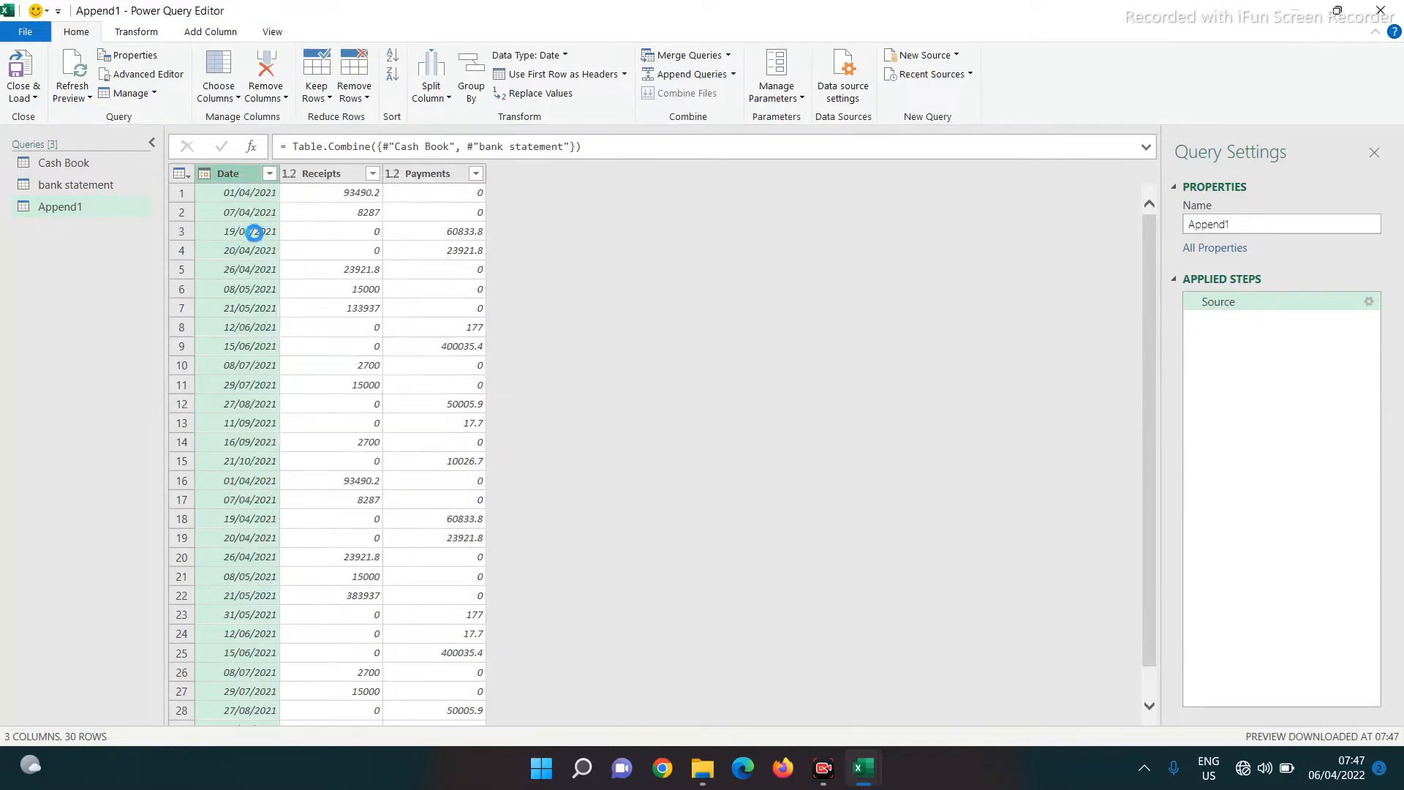
pyautogui.click(356, 94)
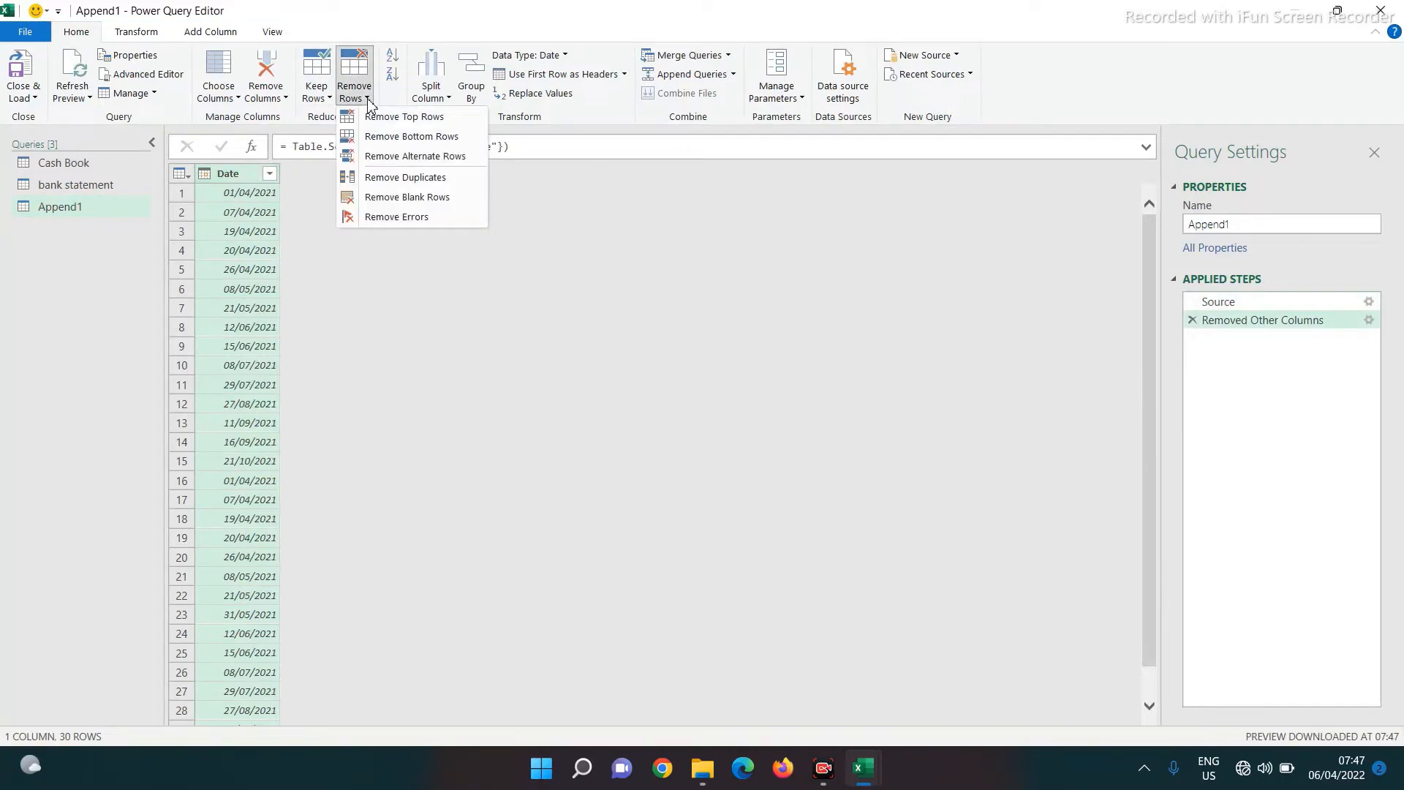
pyautogui.click(381, 179)
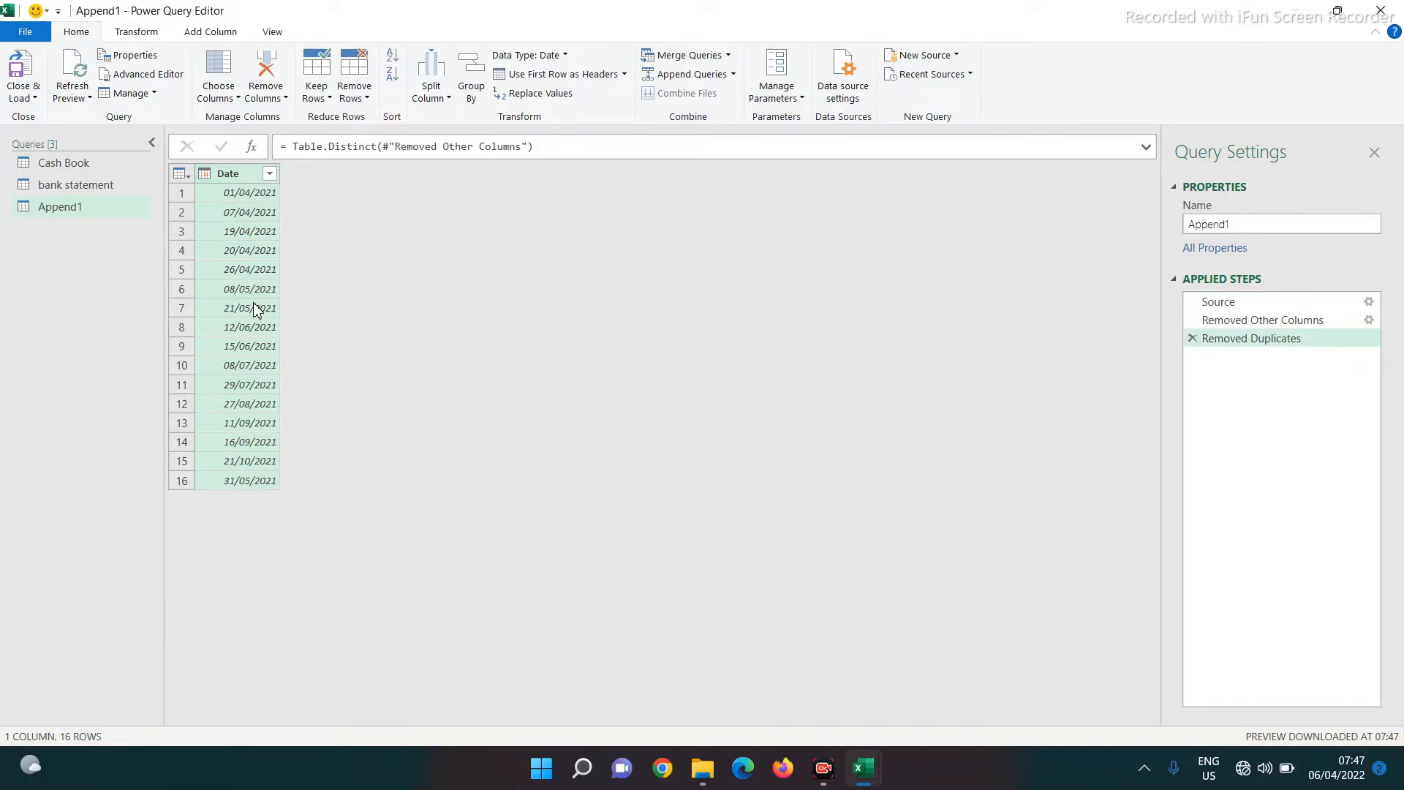
pyautogui.click(1288, 221)
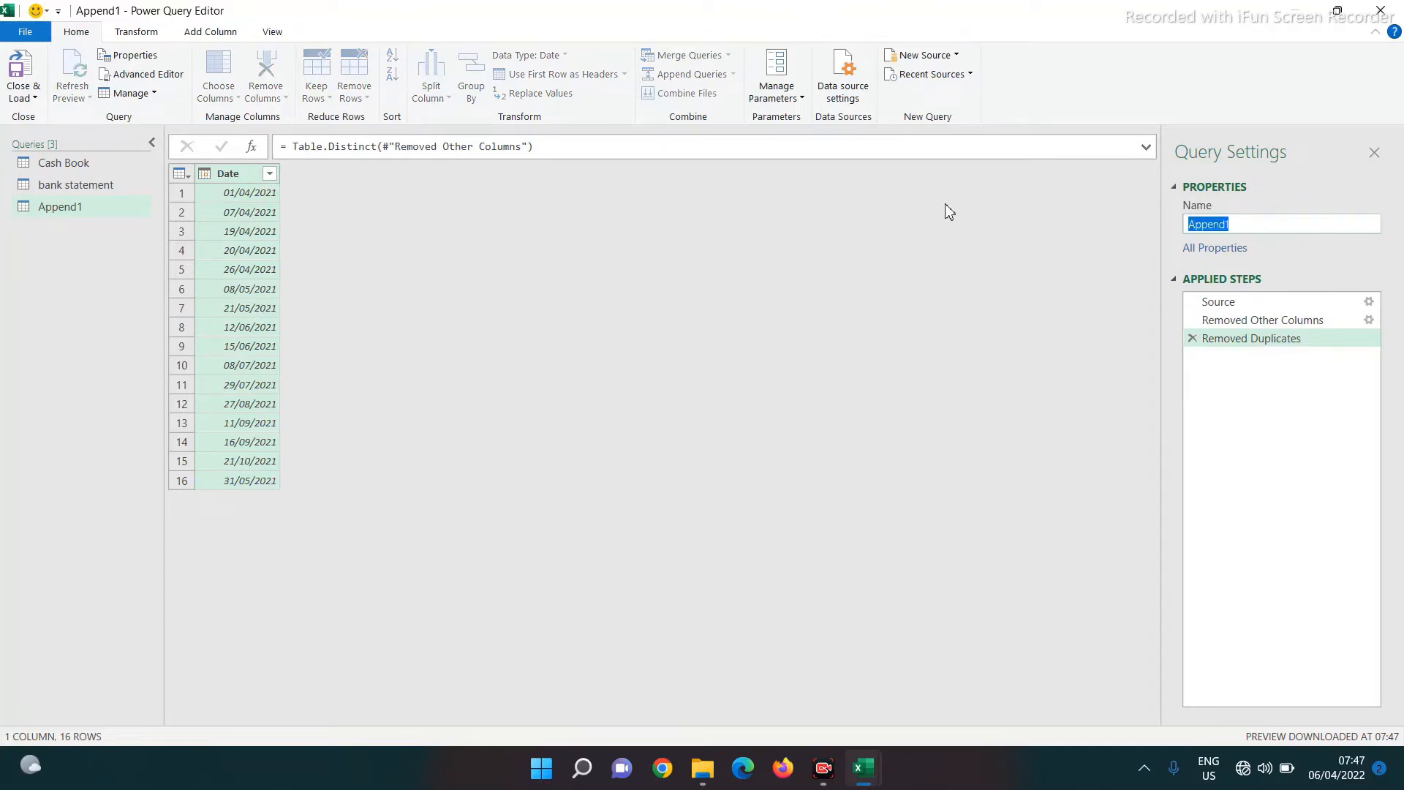
pyautogui.write('Reco')
pyautogui.press('Return')
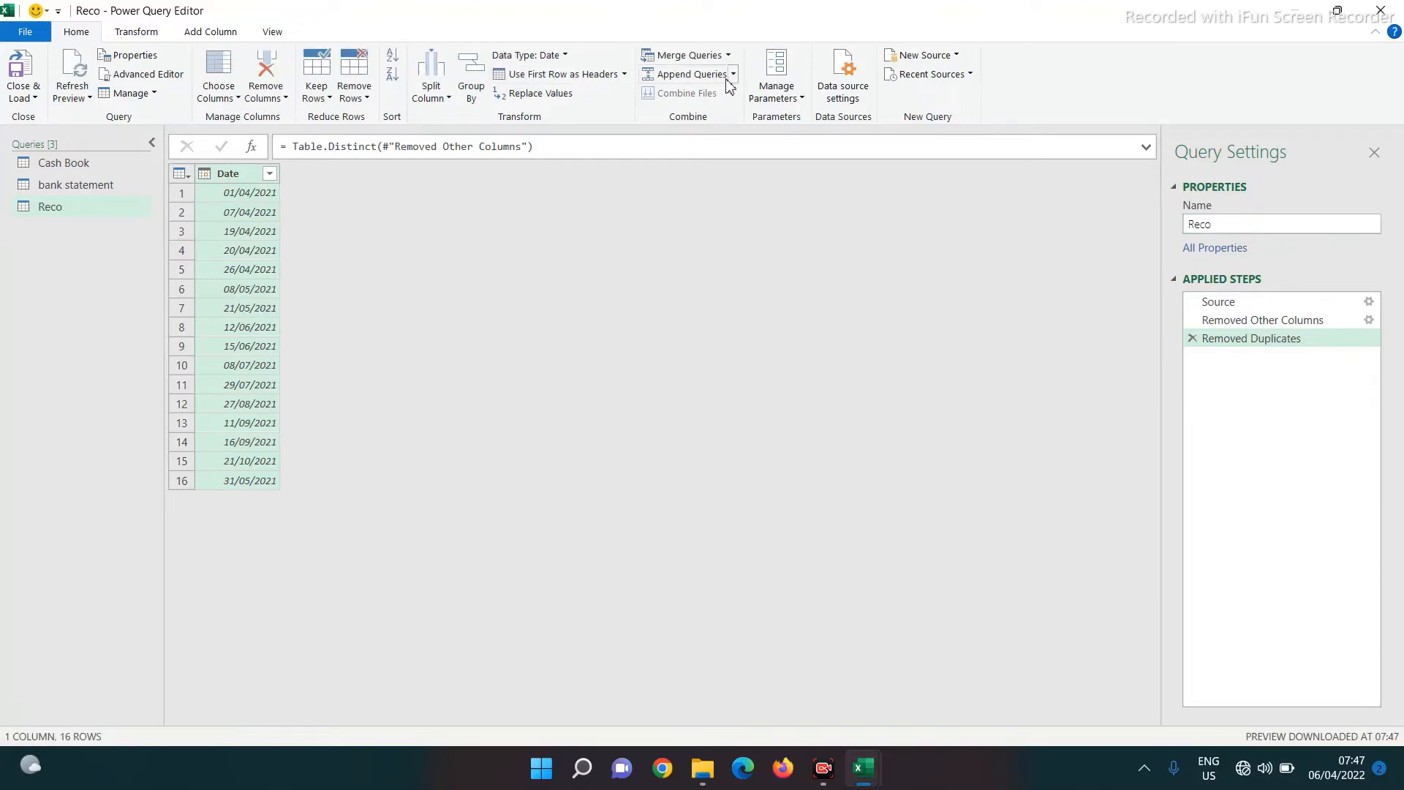
# Merge Reco with Cash Book, matching on the Date column in both tables
pyautogui.click(685, 56)
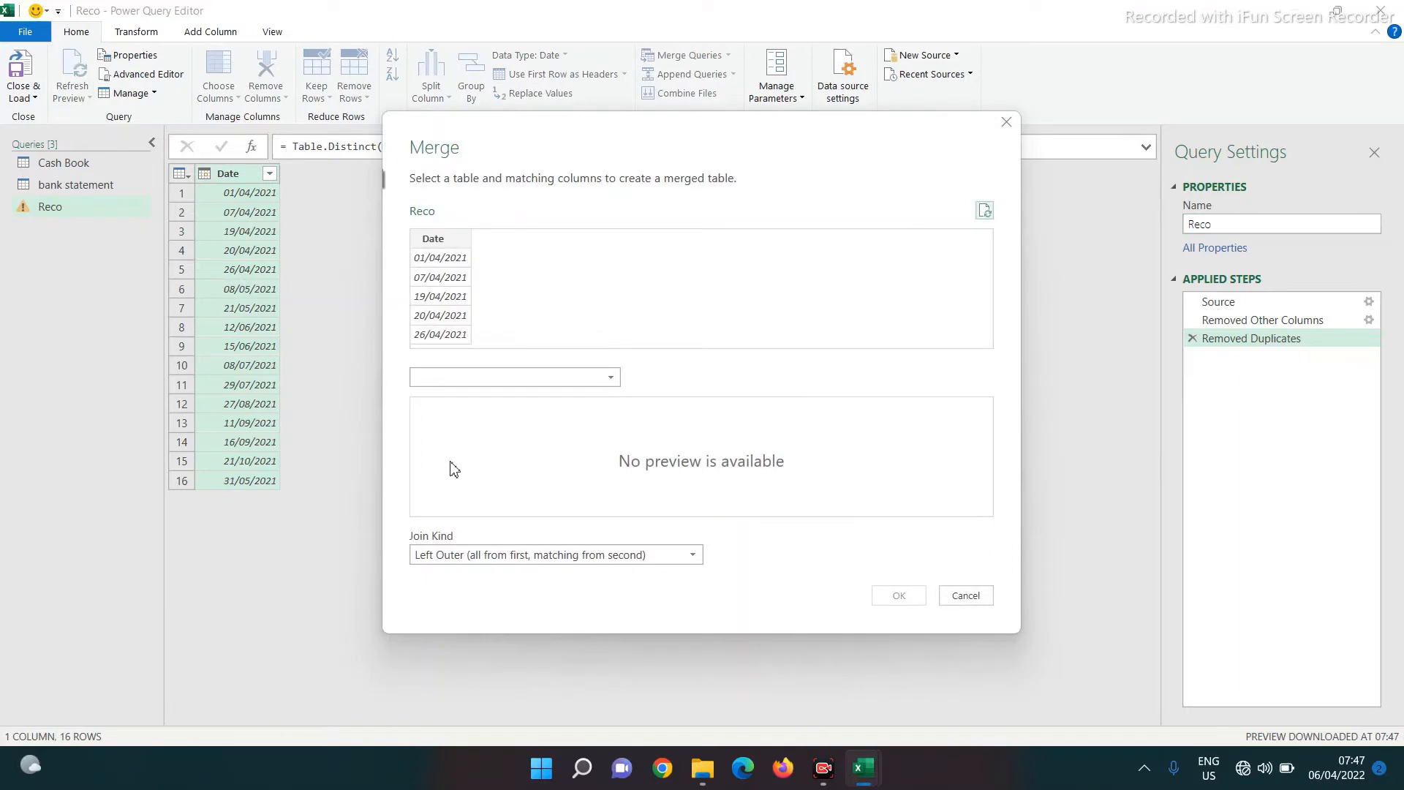
pyautogui.click(462, 378)
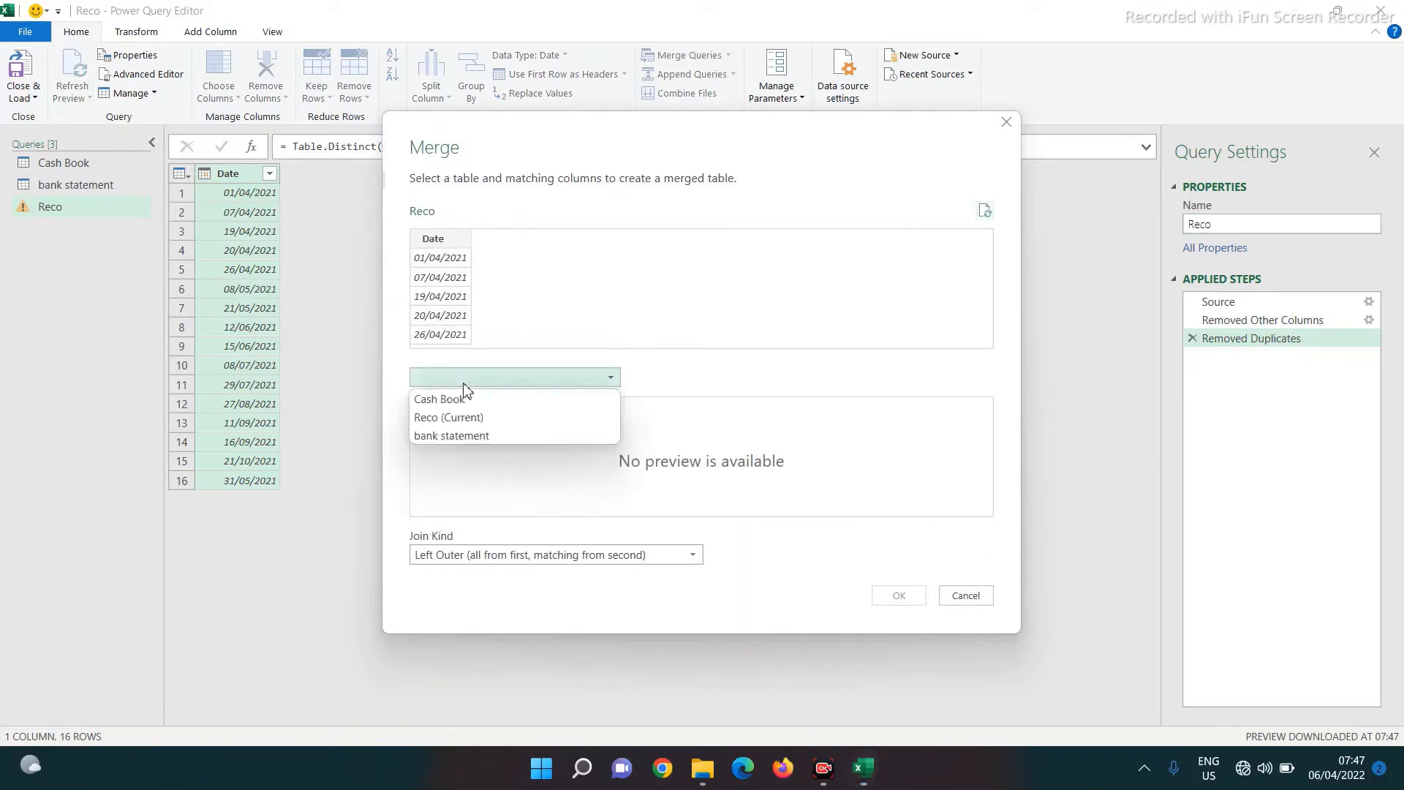
pyautogui.click(455, 401)
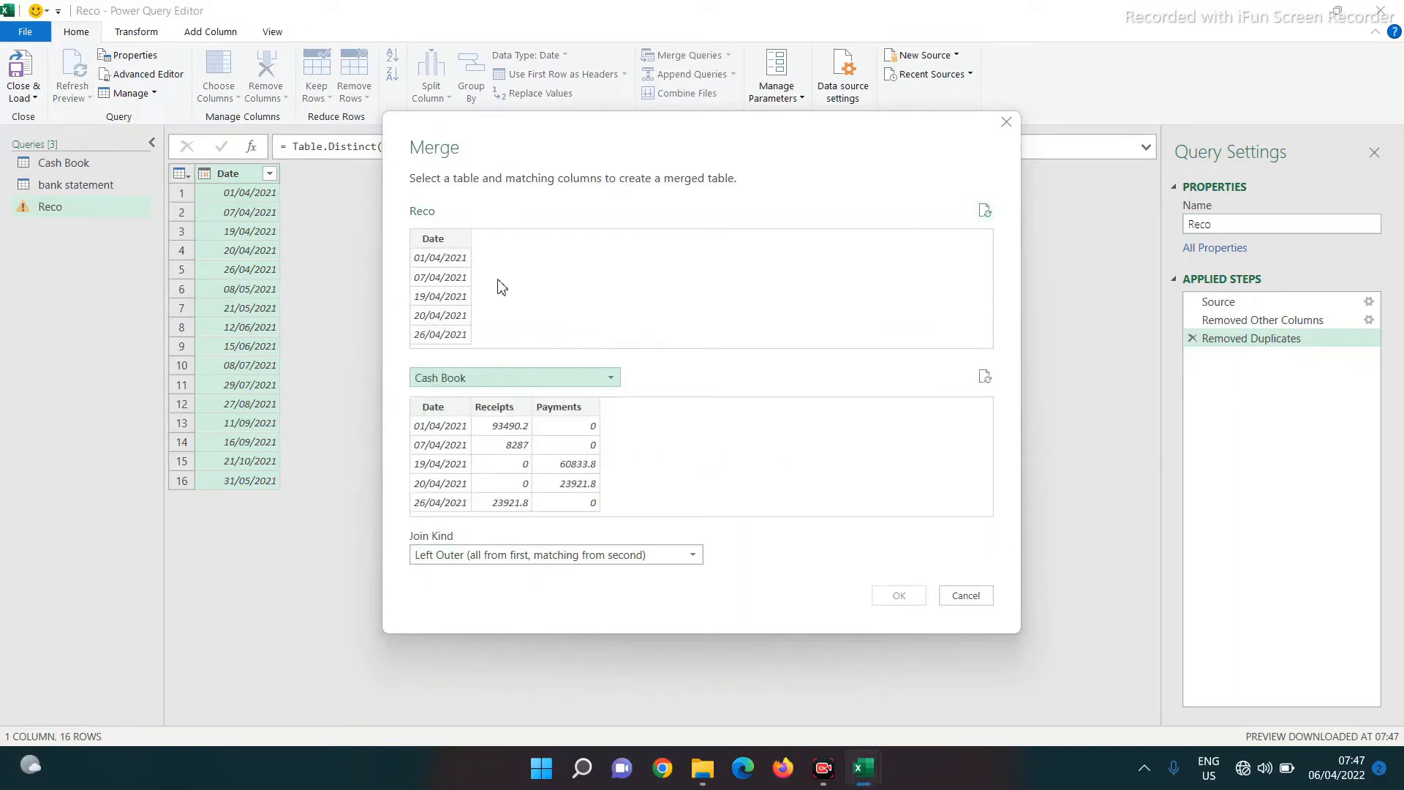
pyautogui.click(431, 242)
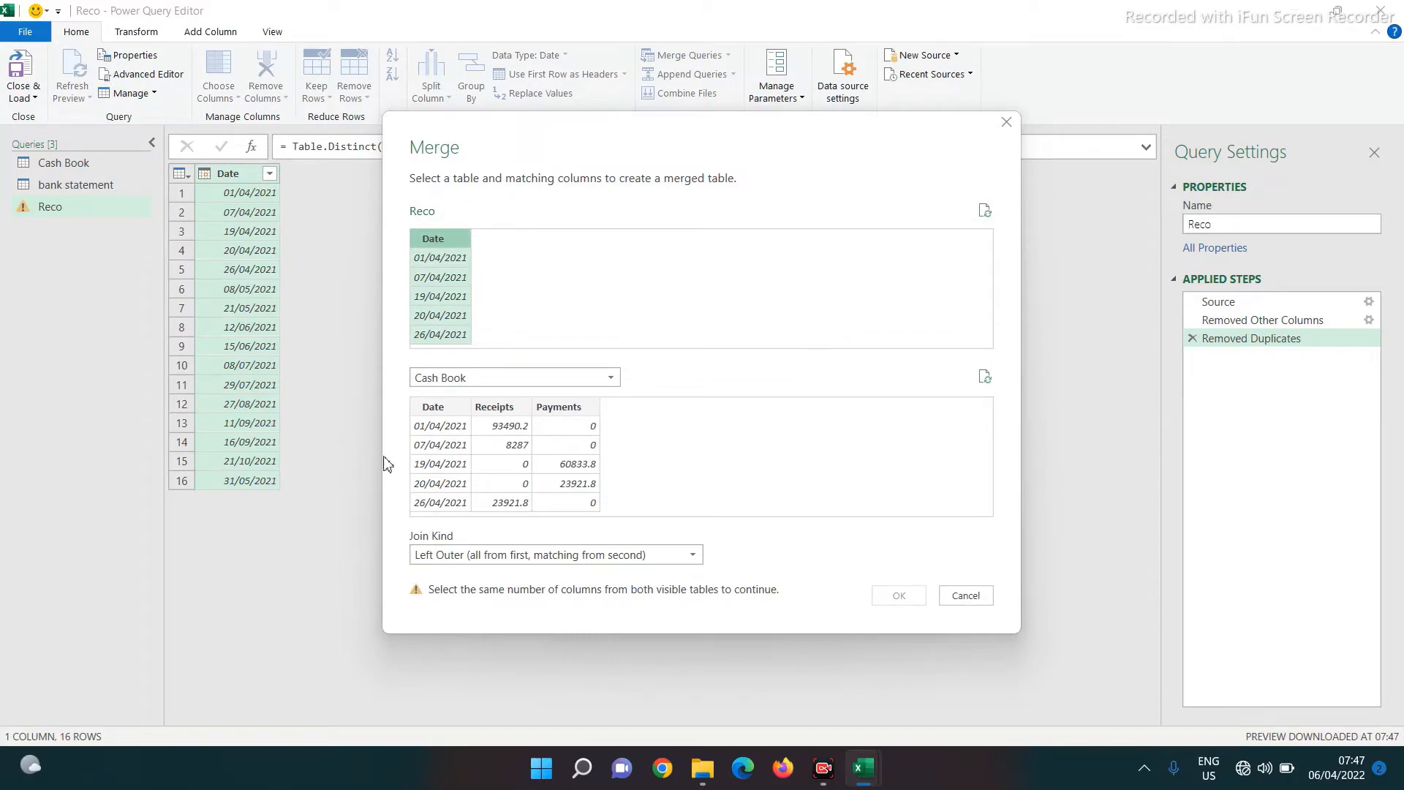
pyautogui.click(419, 408)
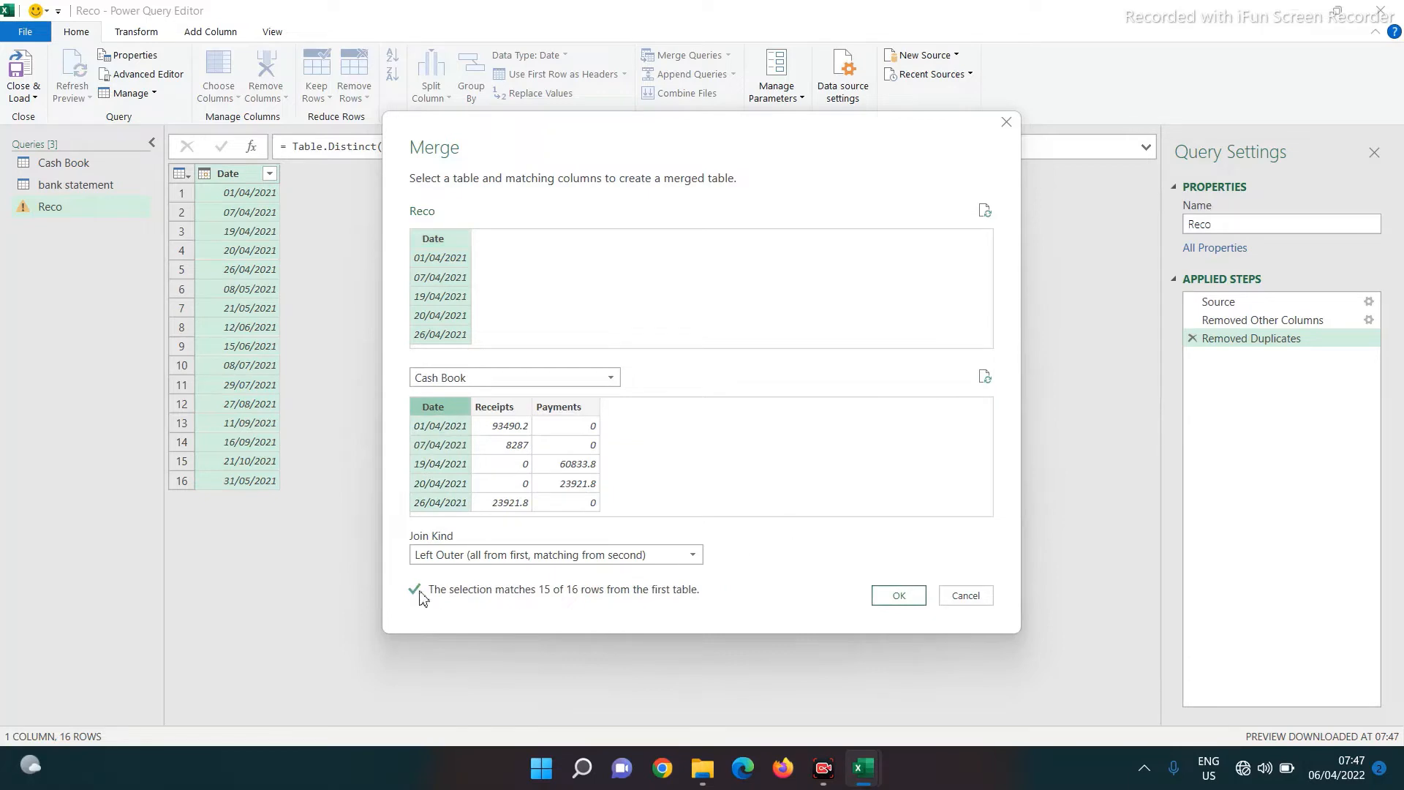
pyautogui.click(896, 596)
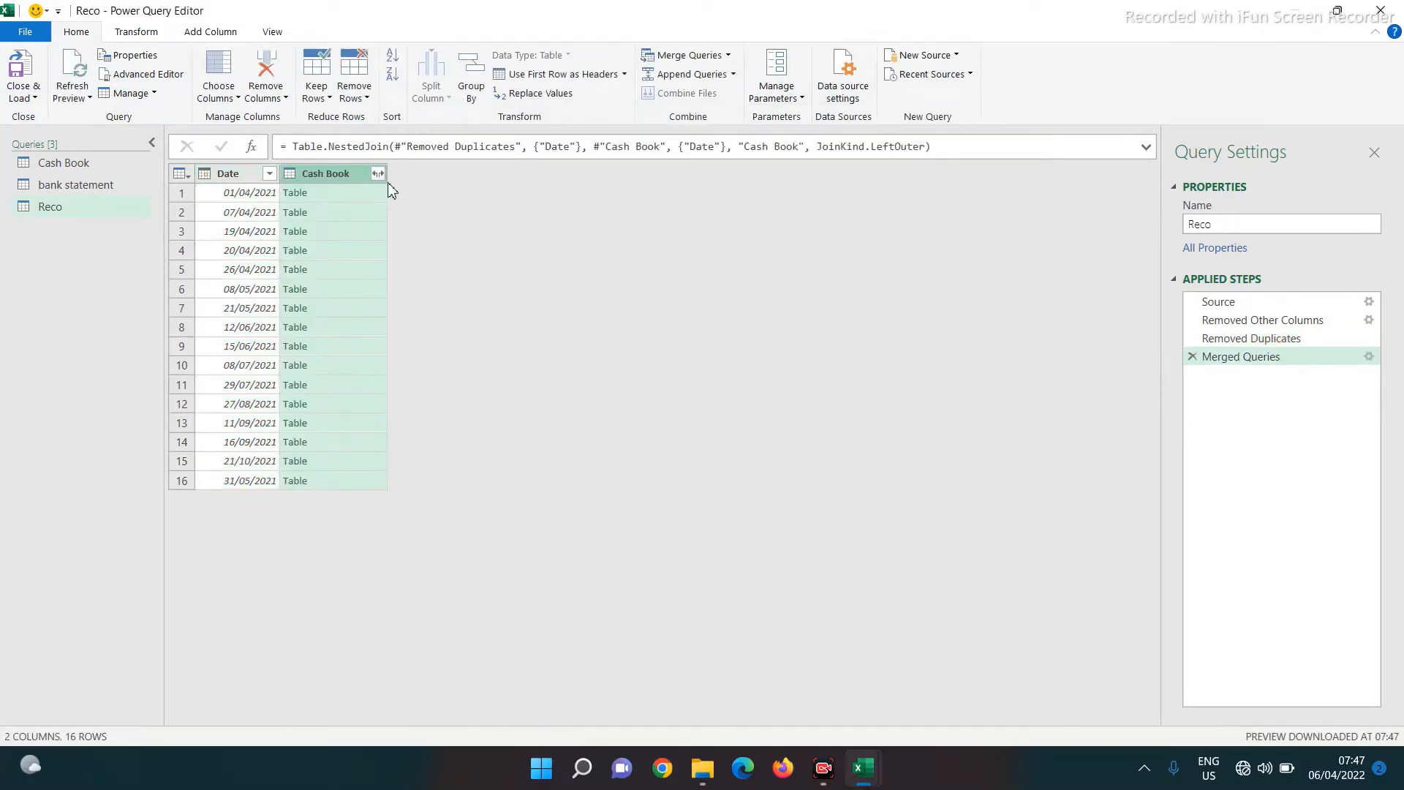
# Expand the Cash Book column into Receipts and Payments, leaving out Date
pyautogui.click(378, 175)
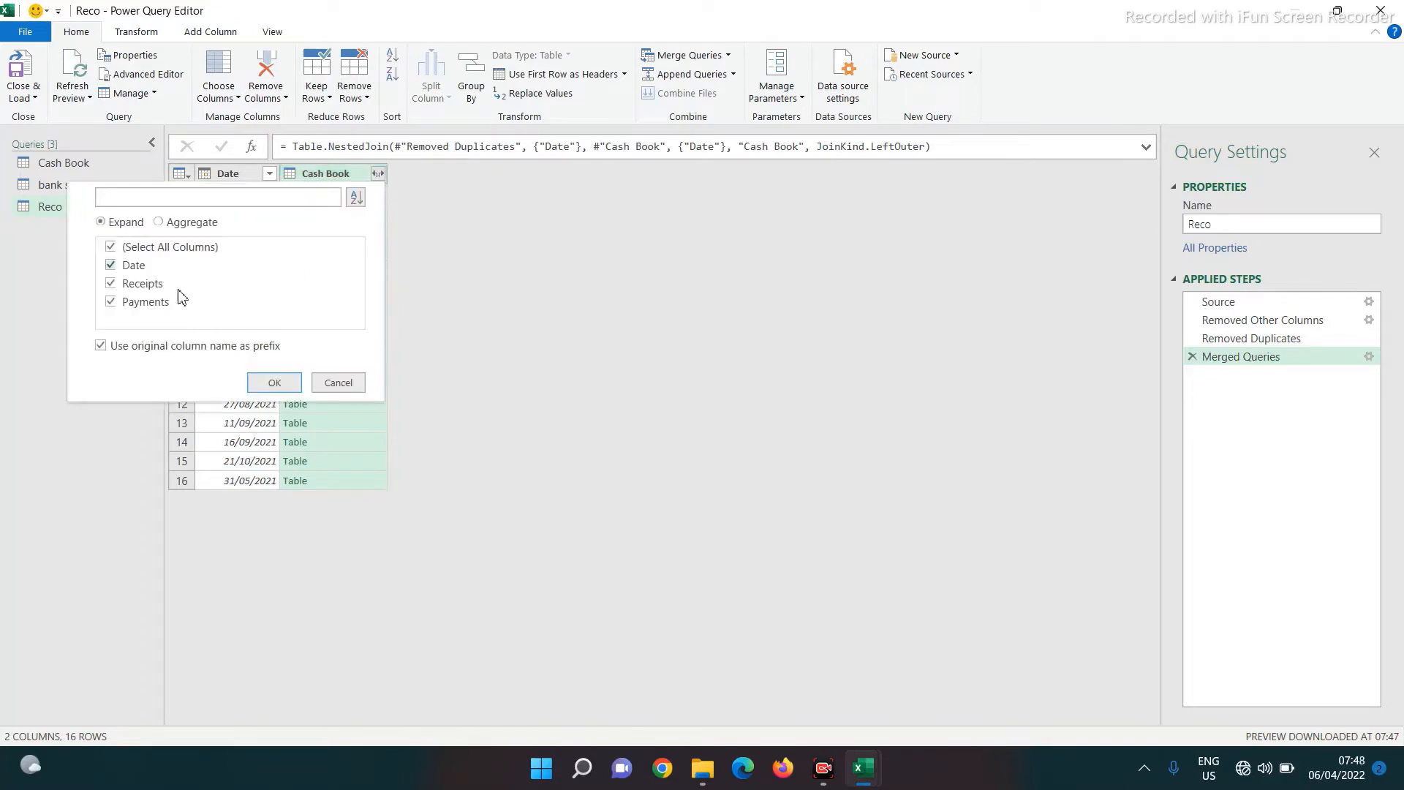
pyautogui.click(111, 266)
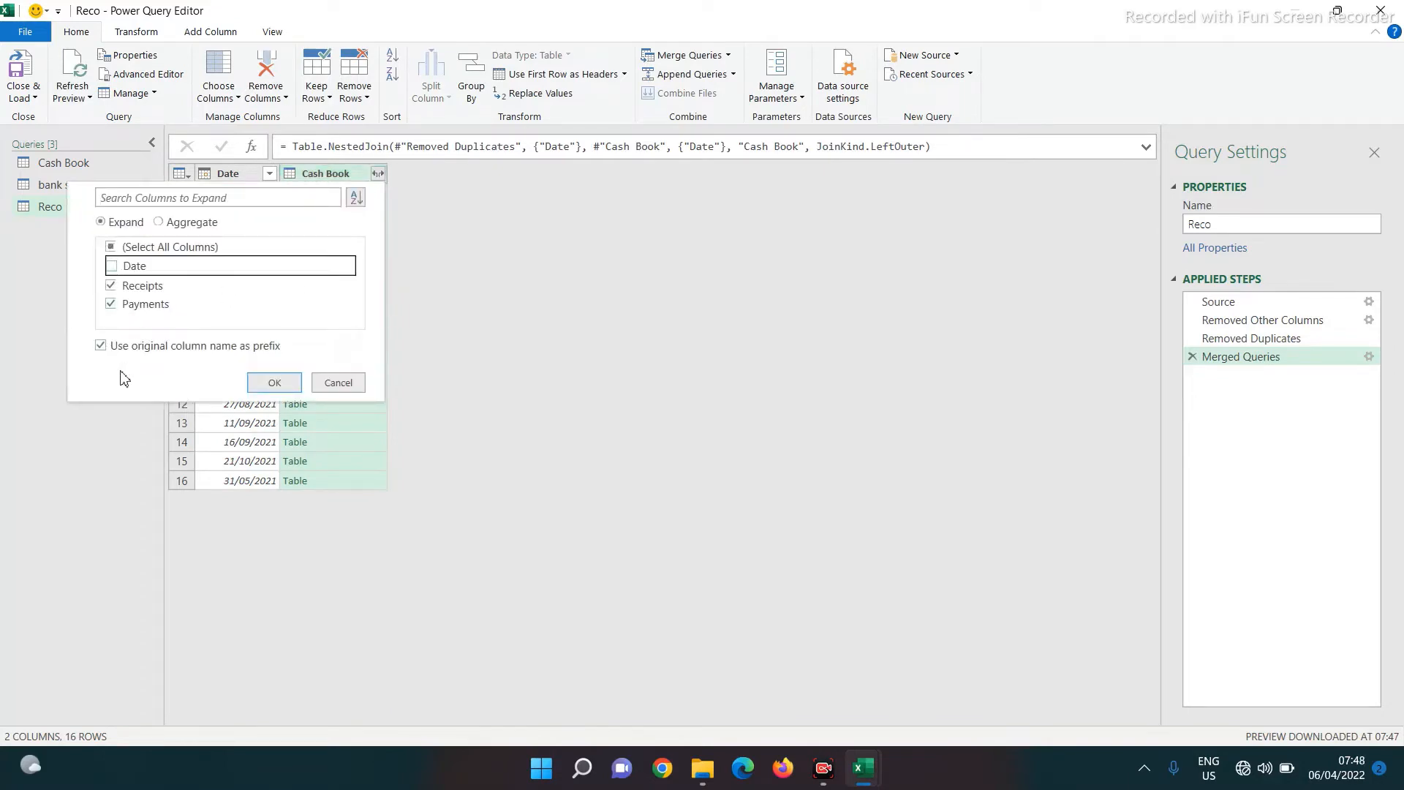
pyautogui.click(271, 388)
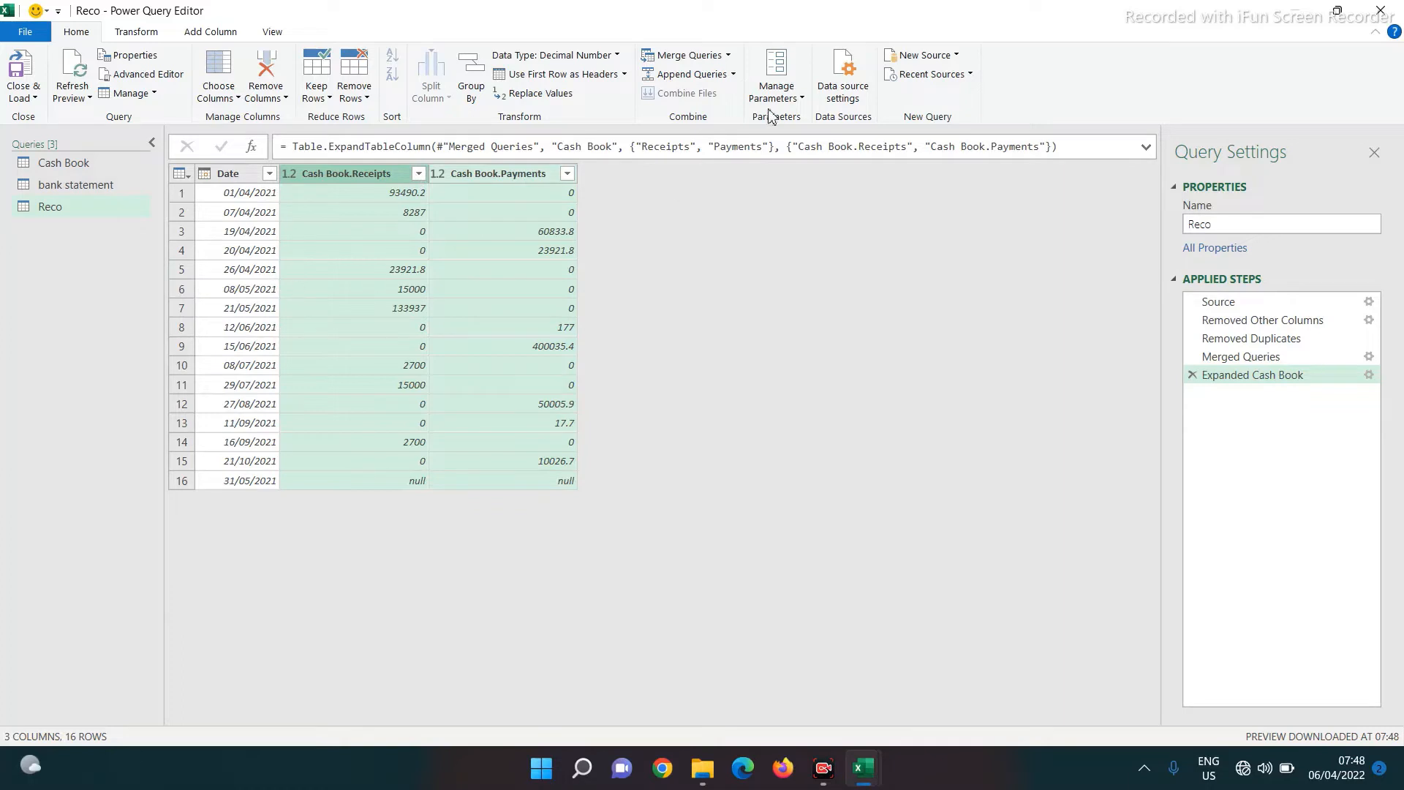
pyautogui.click(689, 57)
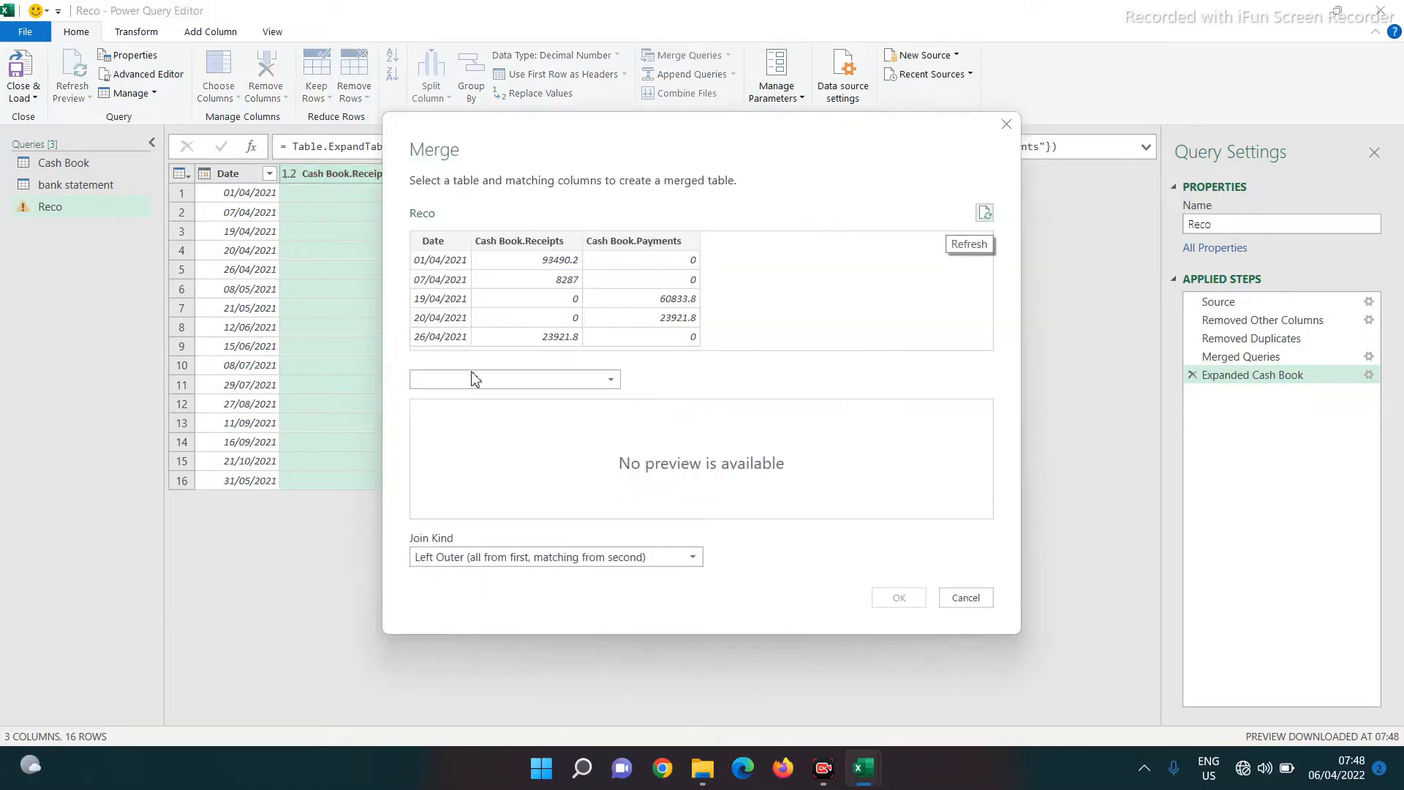
# Merge Reco with bank statement, matching on Date in both tables
pyautogui.click(428, 380)
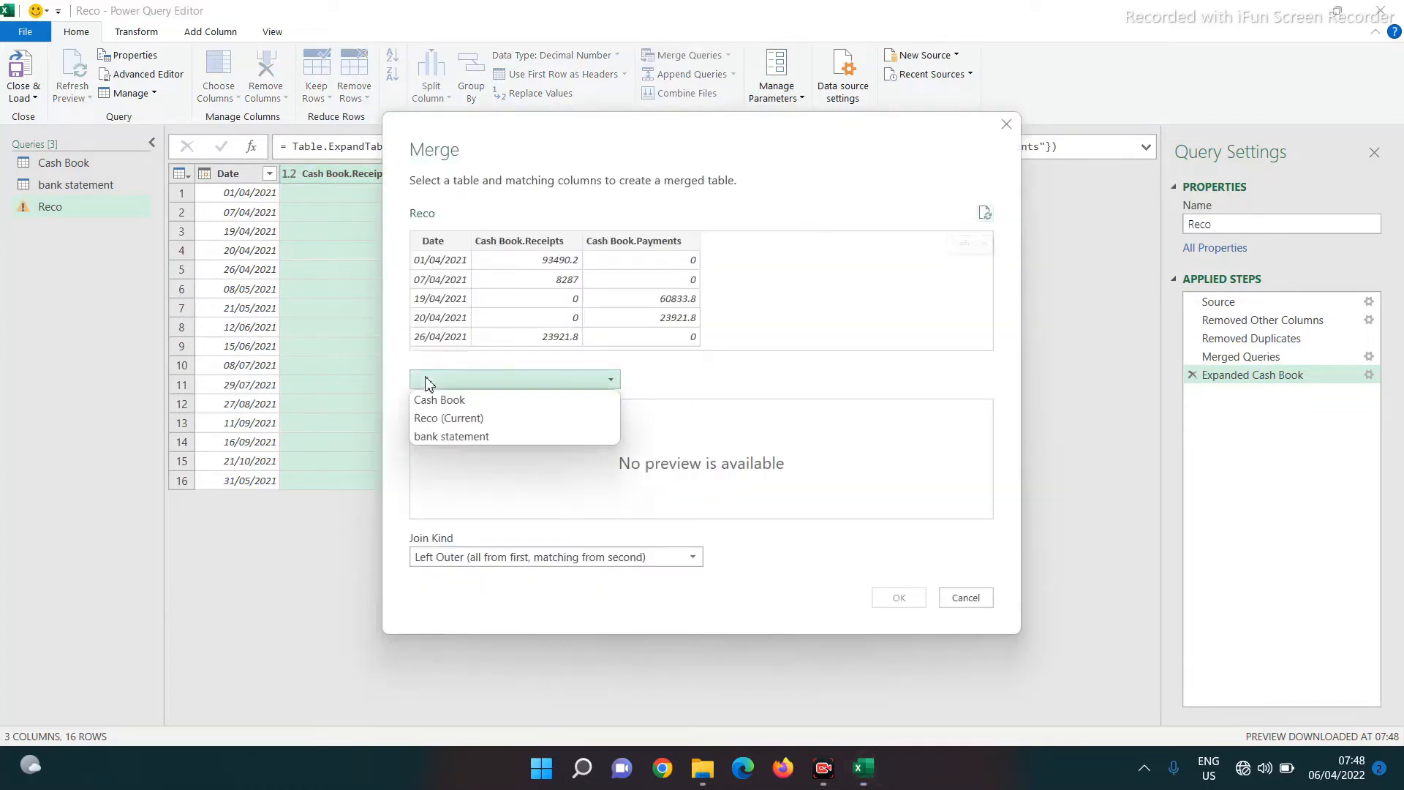
pyautogui.click(427, 437)
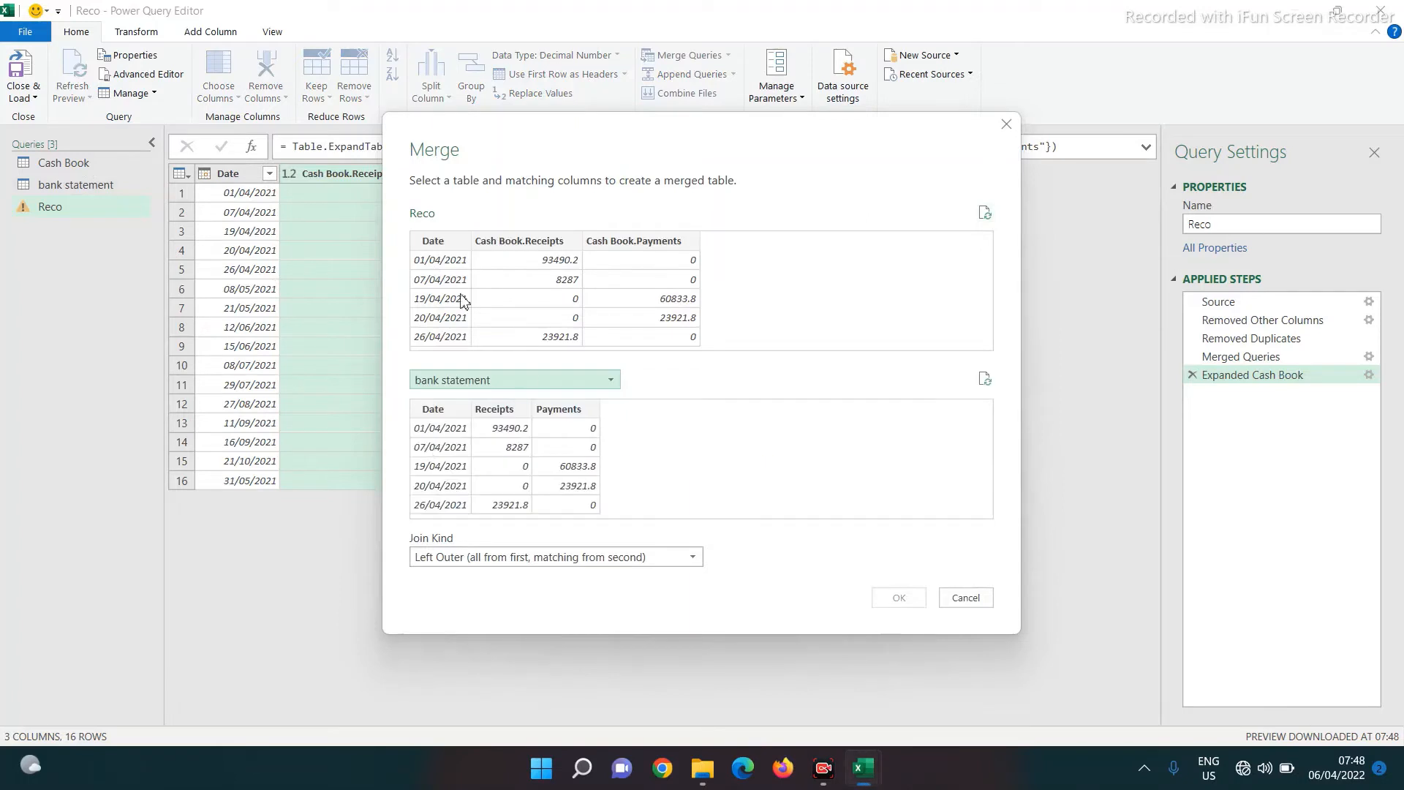
pyautogui.click(429, 243)
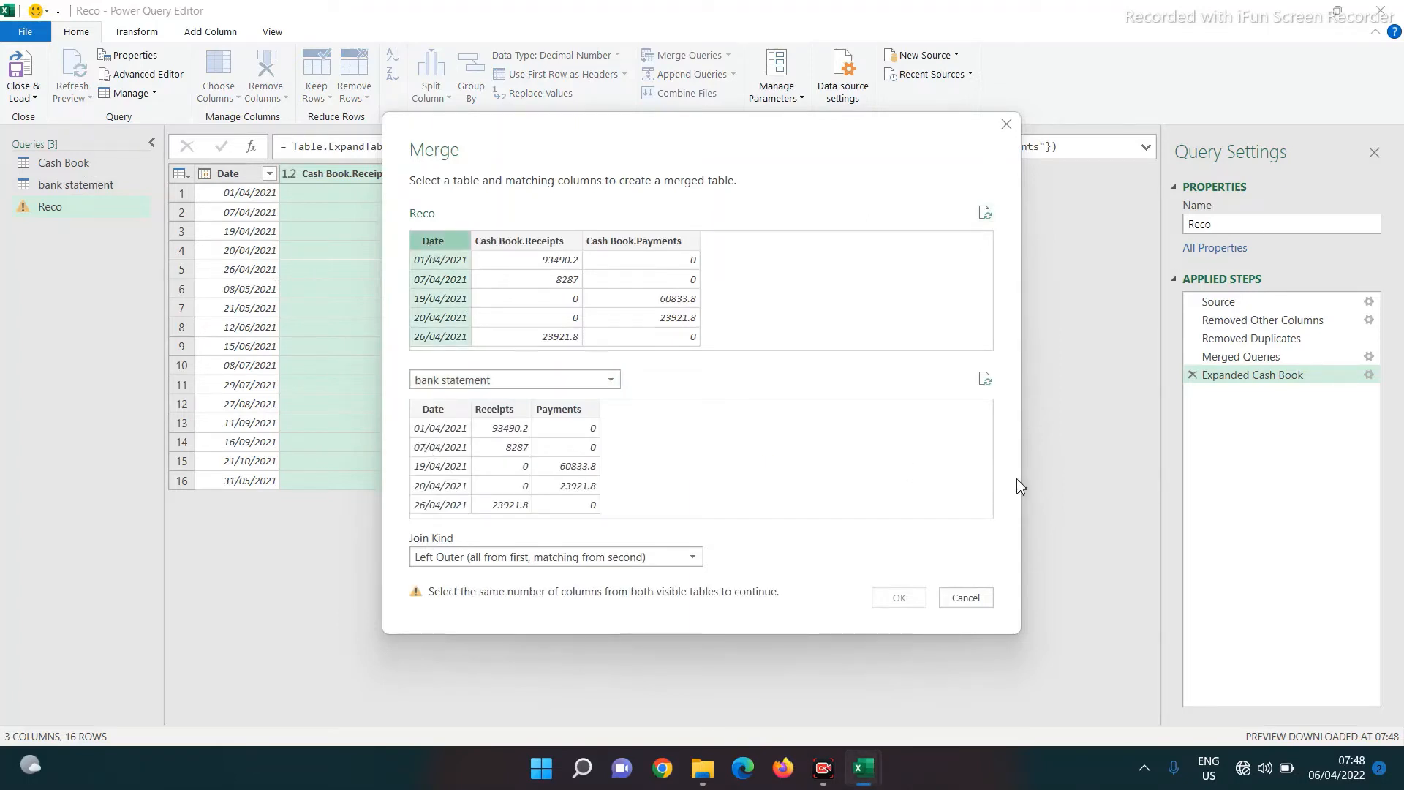
pyautogui.click(440, 413)
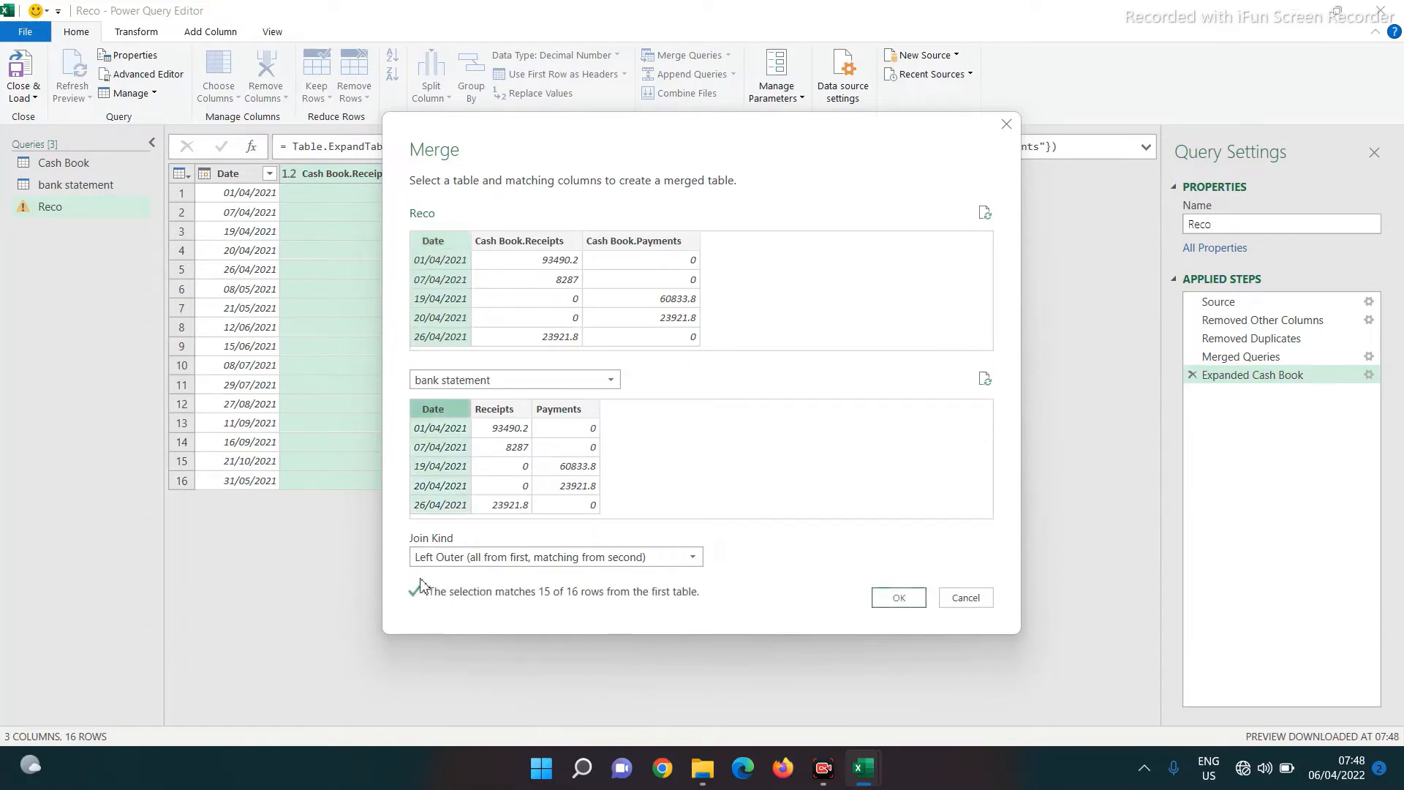
pyautogui.click(894, 610)
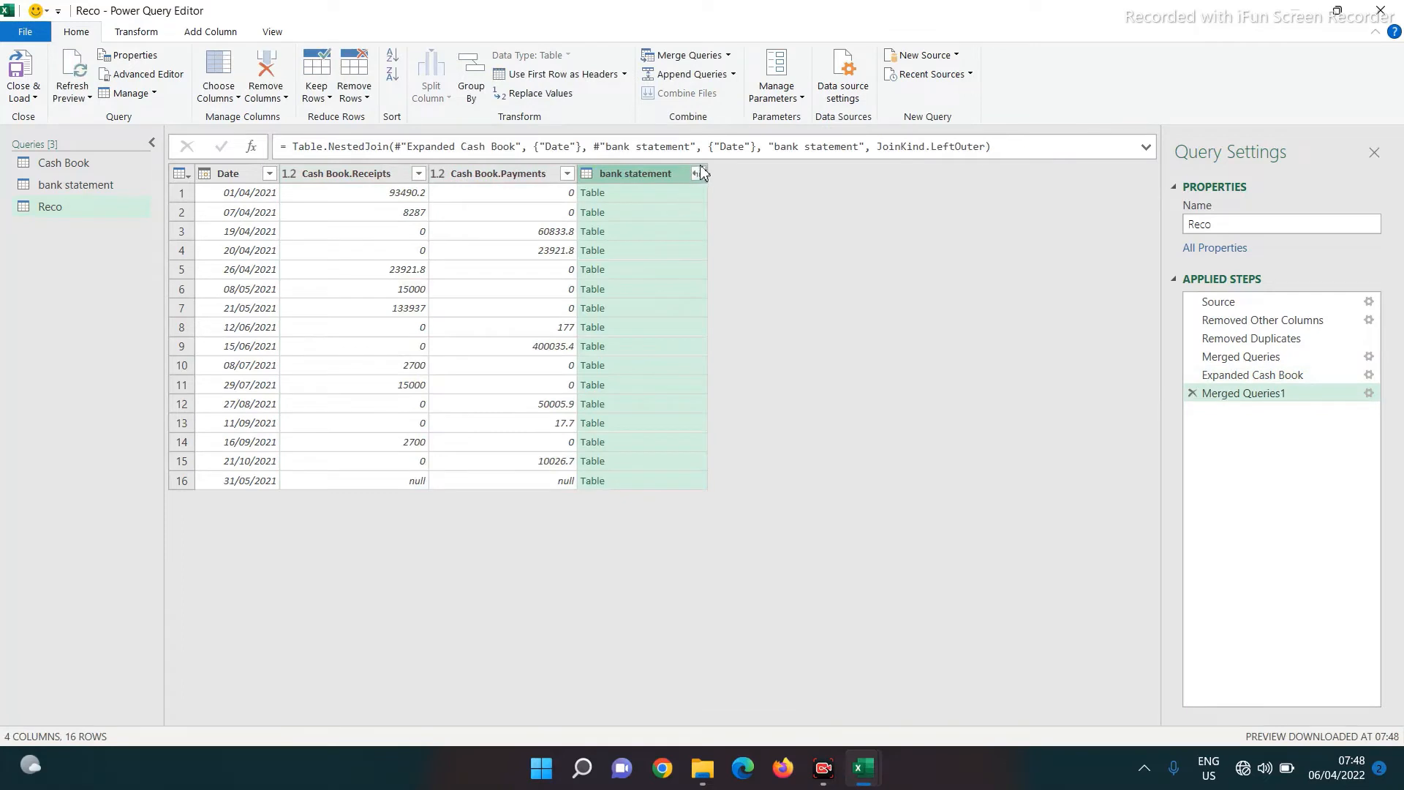
# Expand bank statement into Receipts and Payments columns, excluding its Date
pyautogui.click(699, 174)
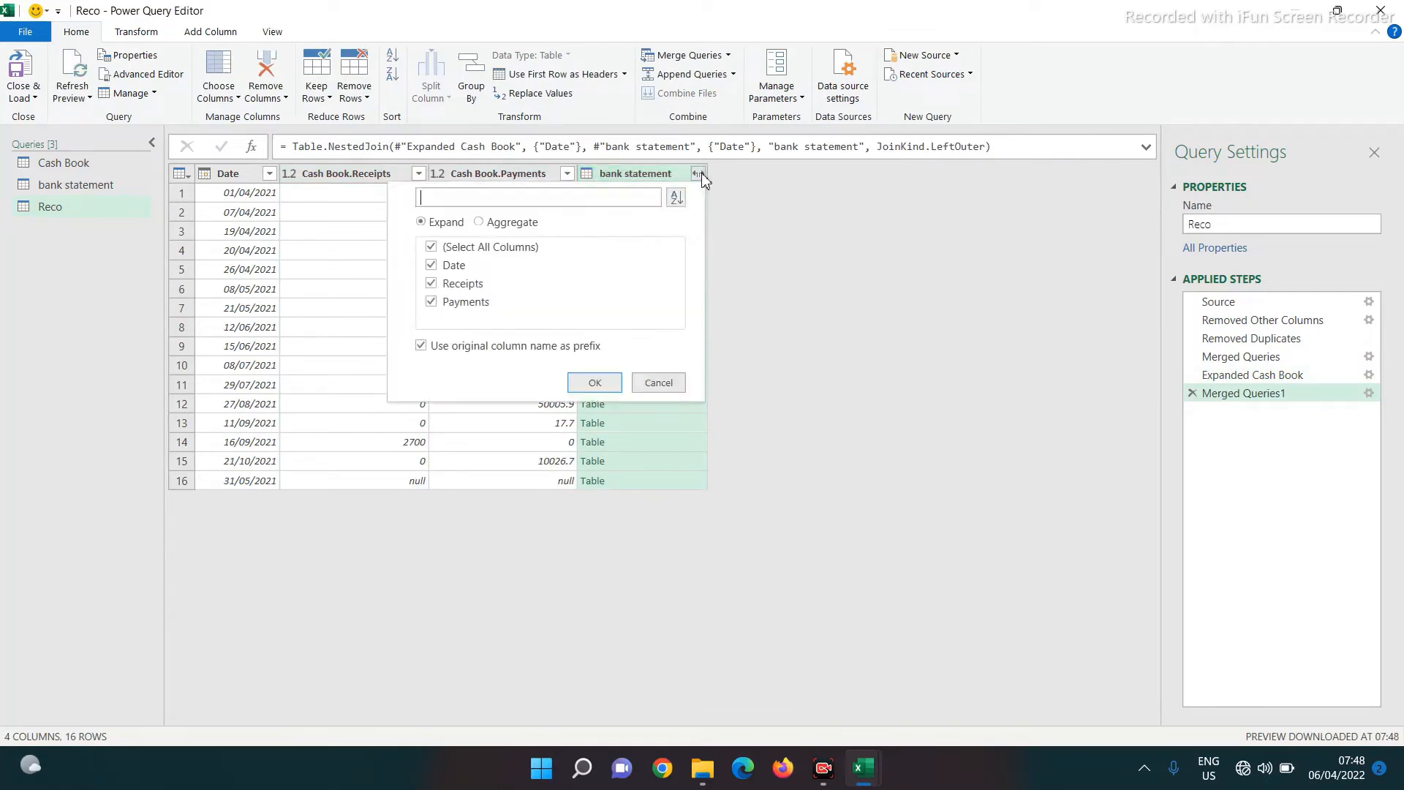
pyautogui.click(431, 265)
pyautogui.click(595, 384)
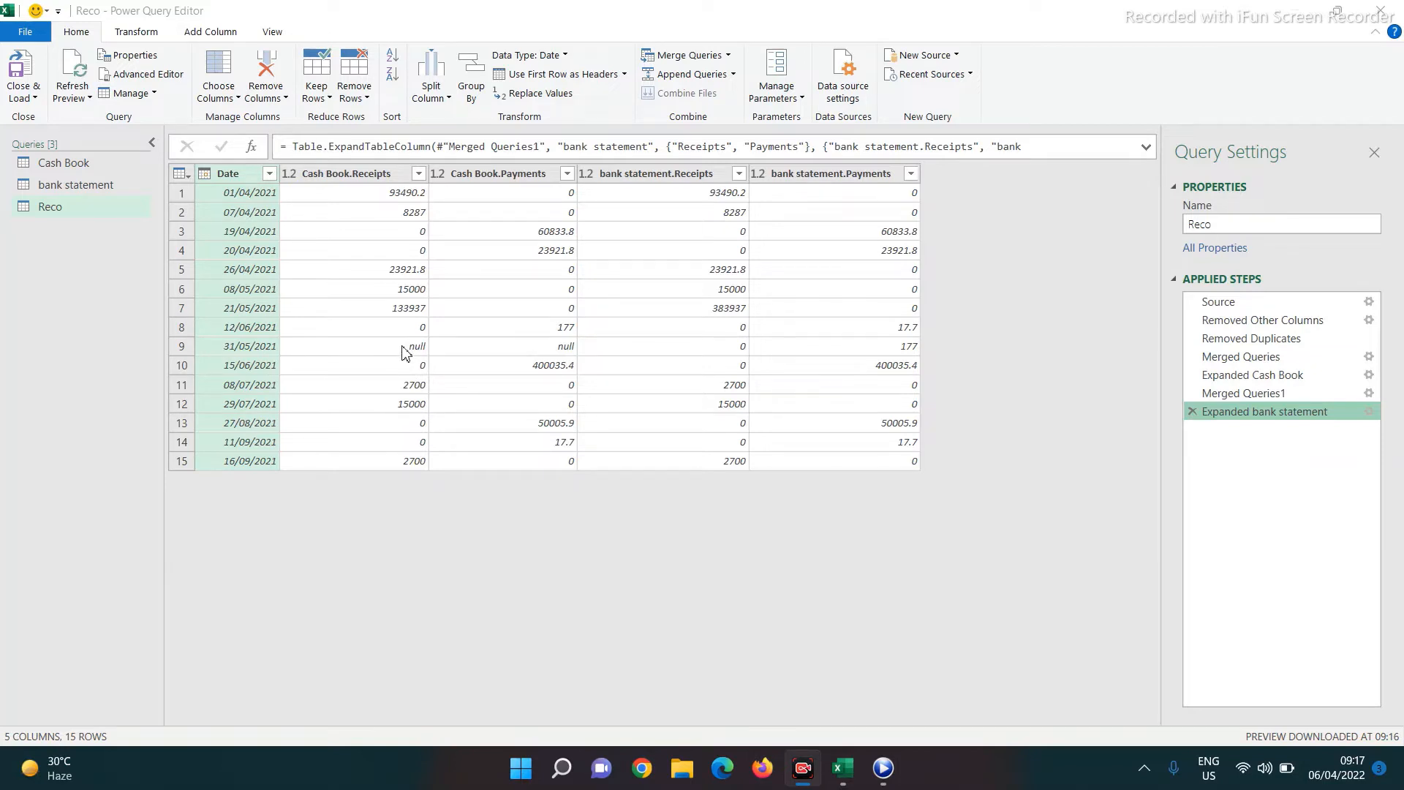
# Replace null with 0 across Cash Book.Receipts through bank statement.Payments
pyautogui.click(330, 177)
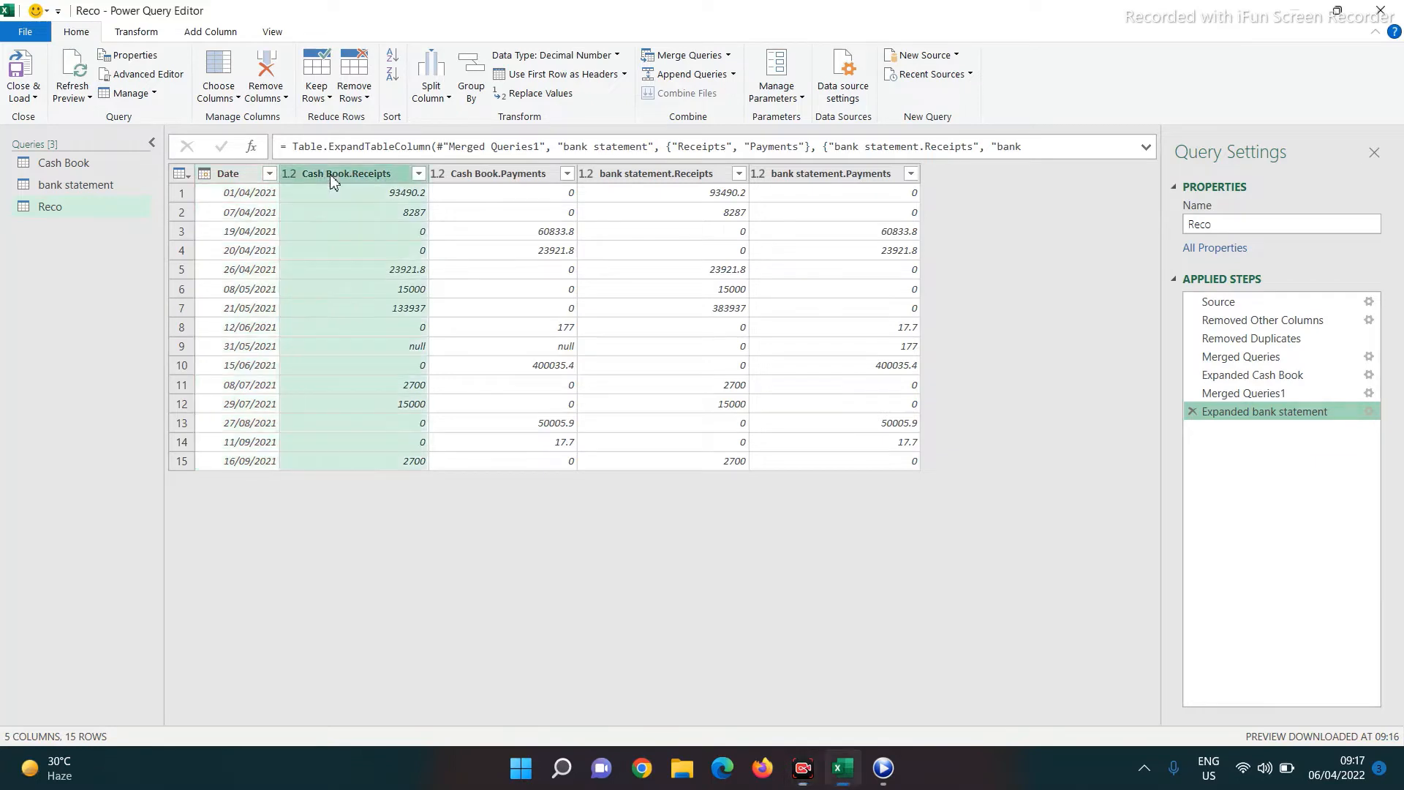
pyautogui.keyDown('shift'); pyautogui.click(836, 177); pyautogui.keyUp('shift')
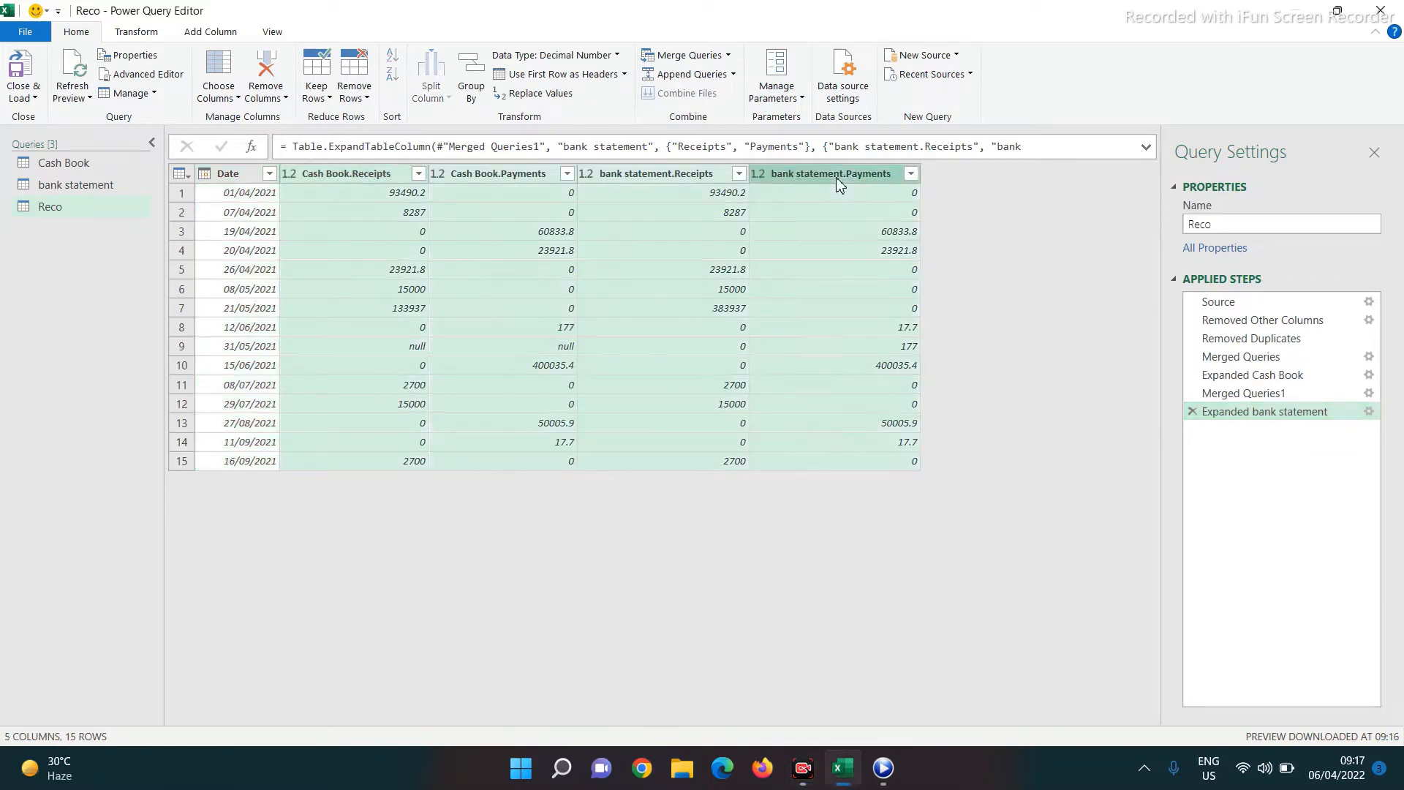
pyautogui.click(139, 32)
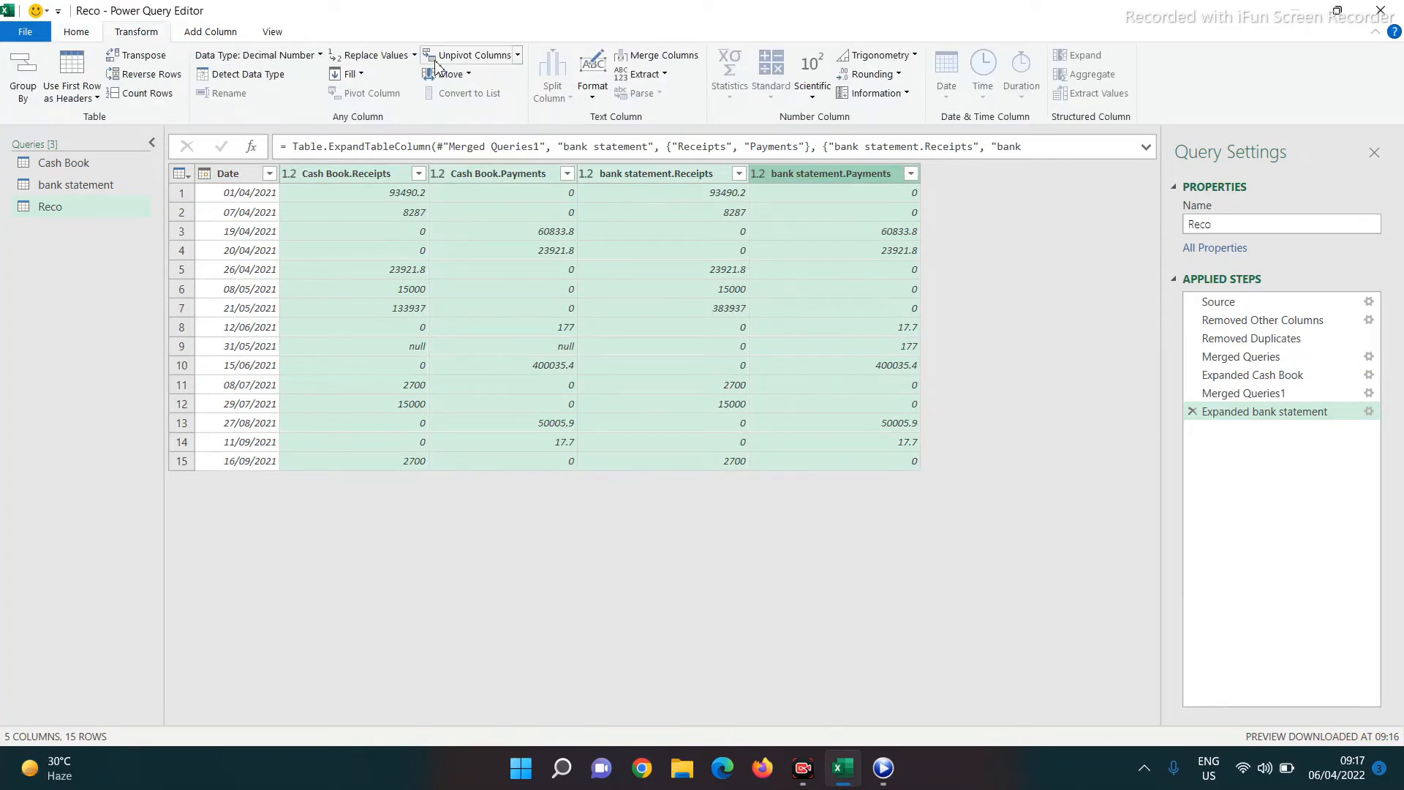
pyautogui.click(374, 64)
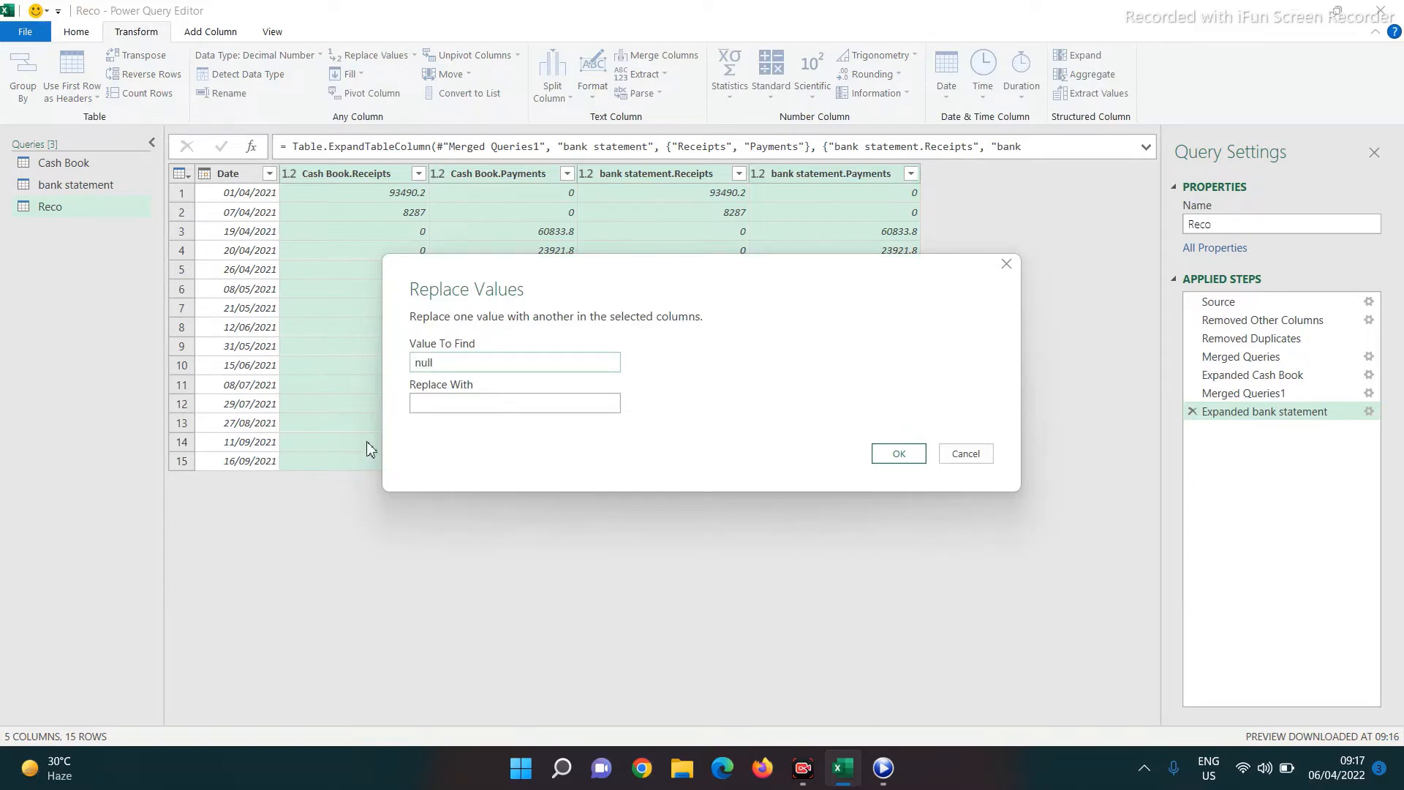
pyautogui.click(464, 401)
pyautogui.write('0')
pyautogui.click(904, 457)
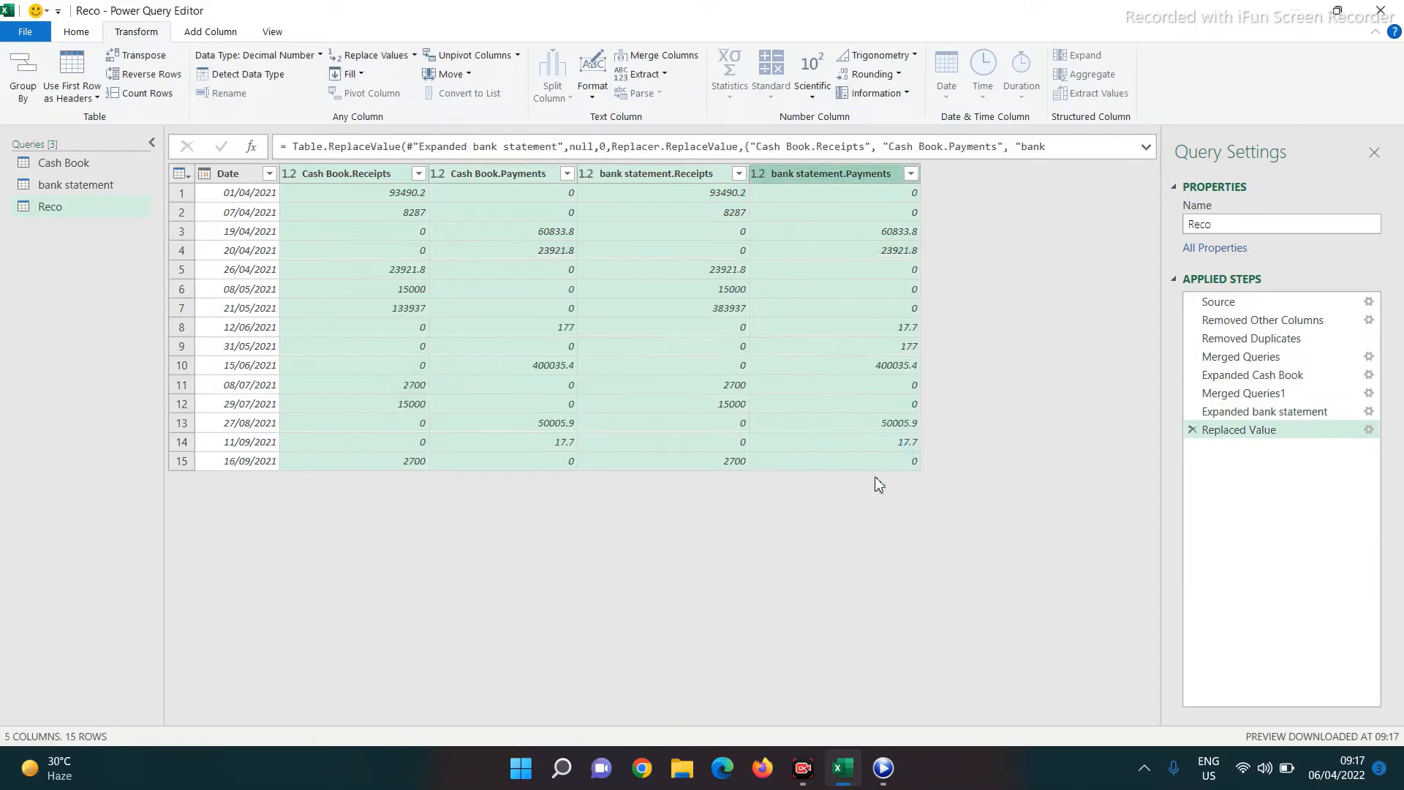
pyautogui.click(337, 174)
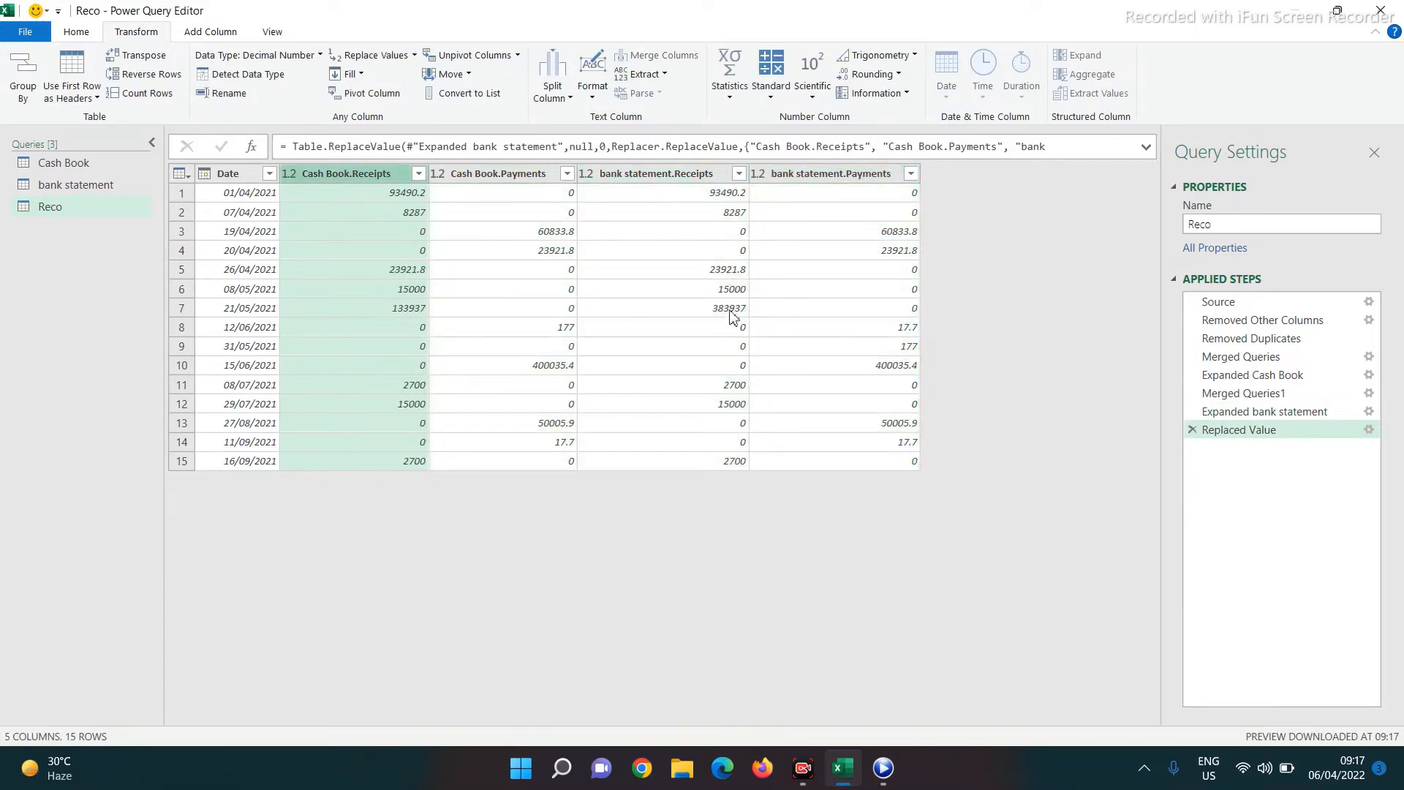
pyautogui.keyDown('ctrl'); pyautogui.click(655, 175); pyautogui.keyUp('ctrl')
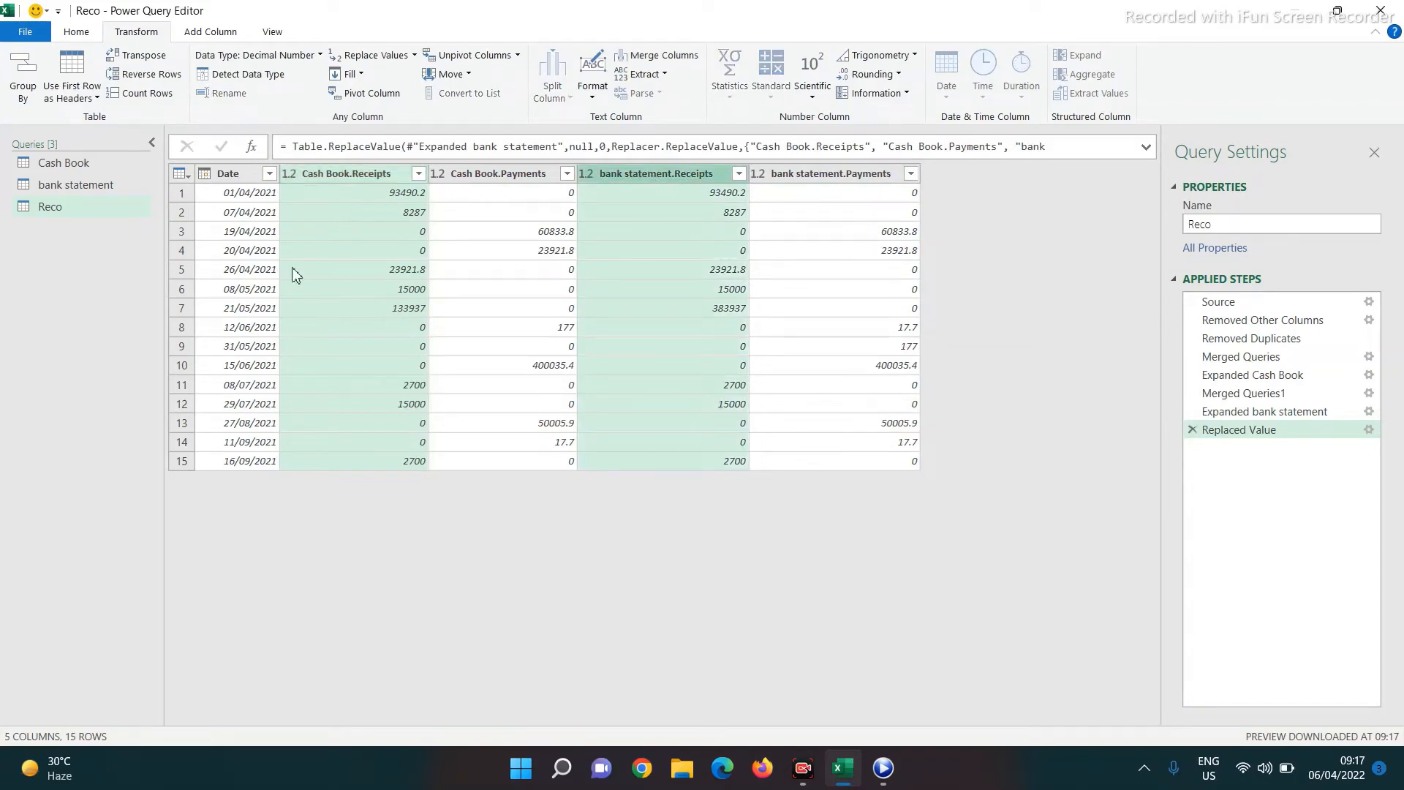
# Add a Diff Receipts column subtracting bank statement Receipts from Cash Book Receipts
pyautogui.click(214, 33)
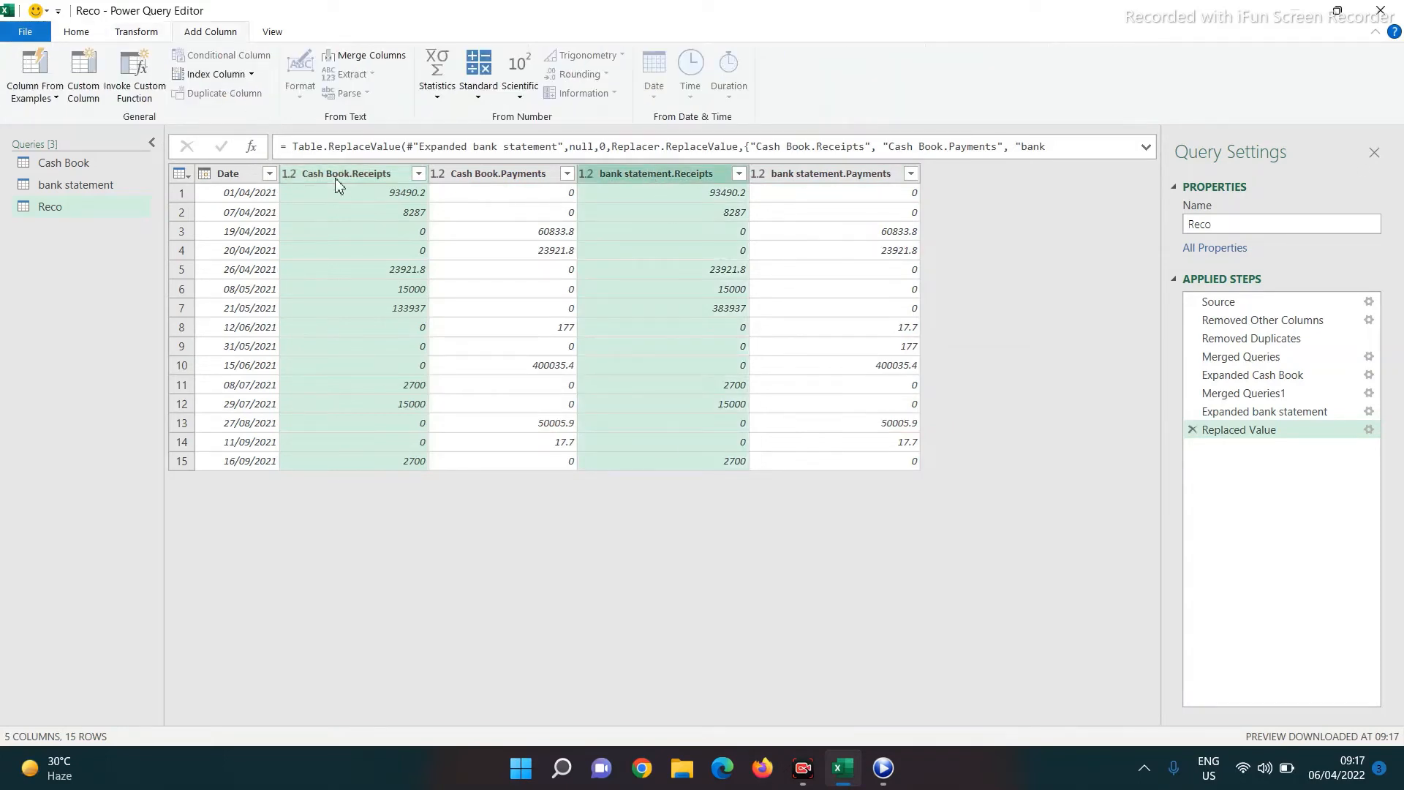
pyautogui.click(478, 95)
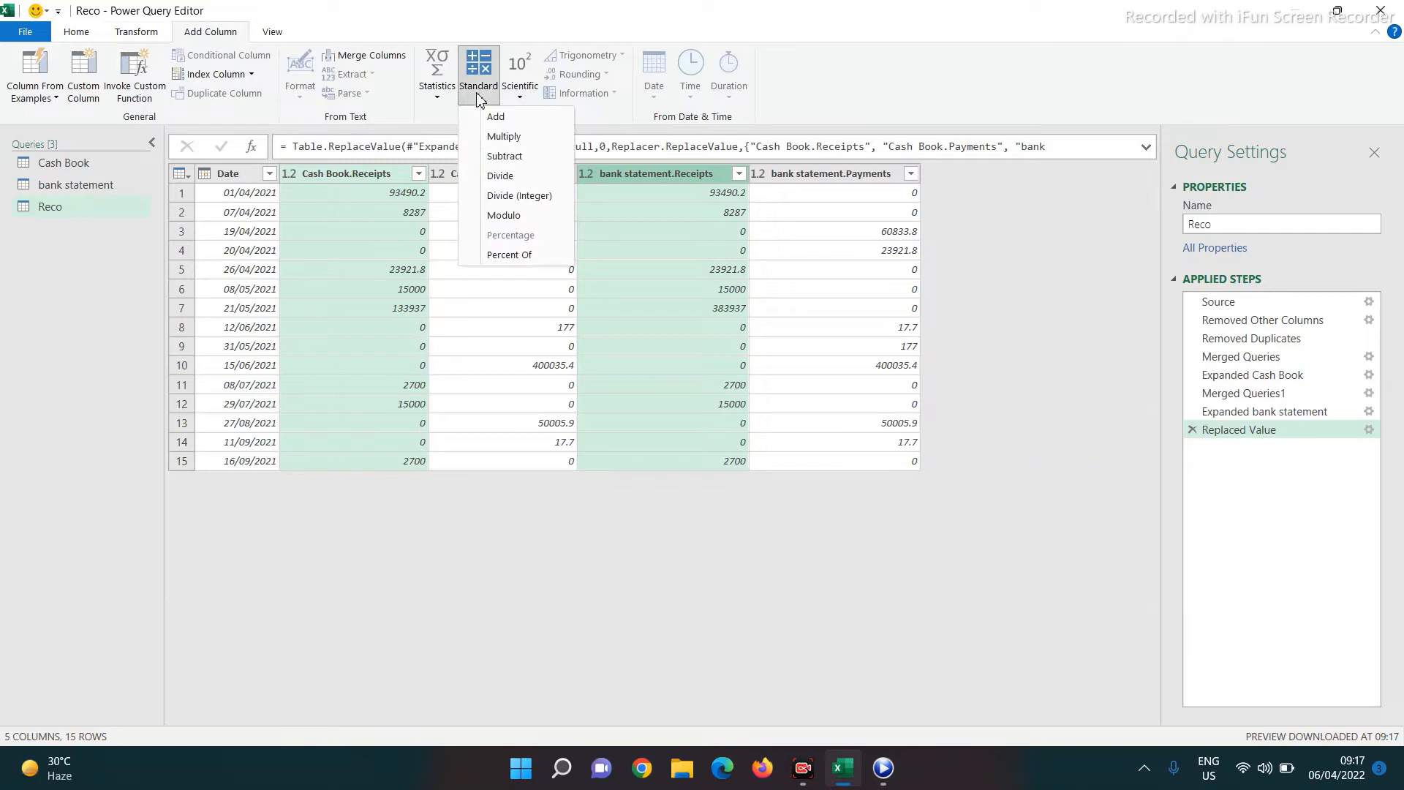
pyautogui.click(490, 159)
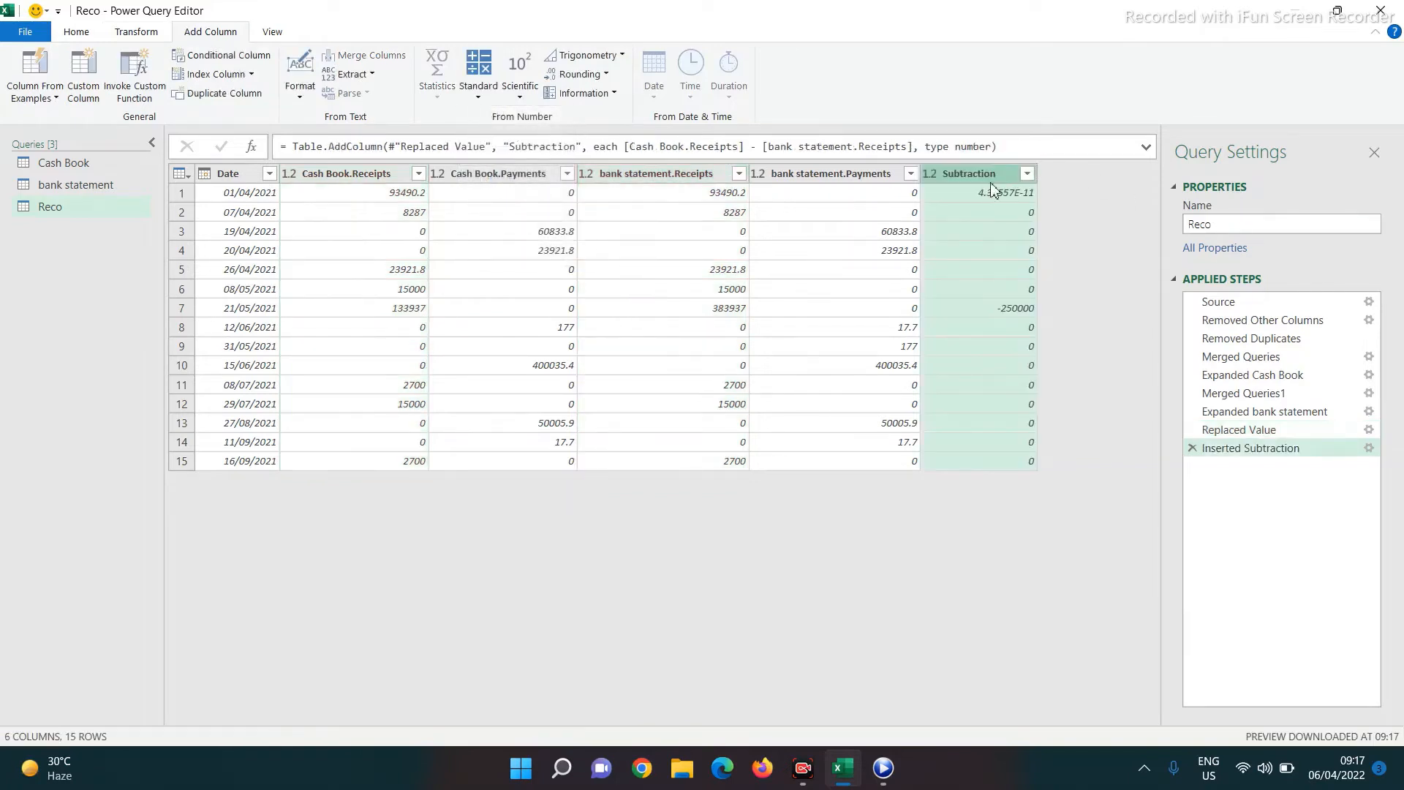
pyautogui.write('Diff Receipts')
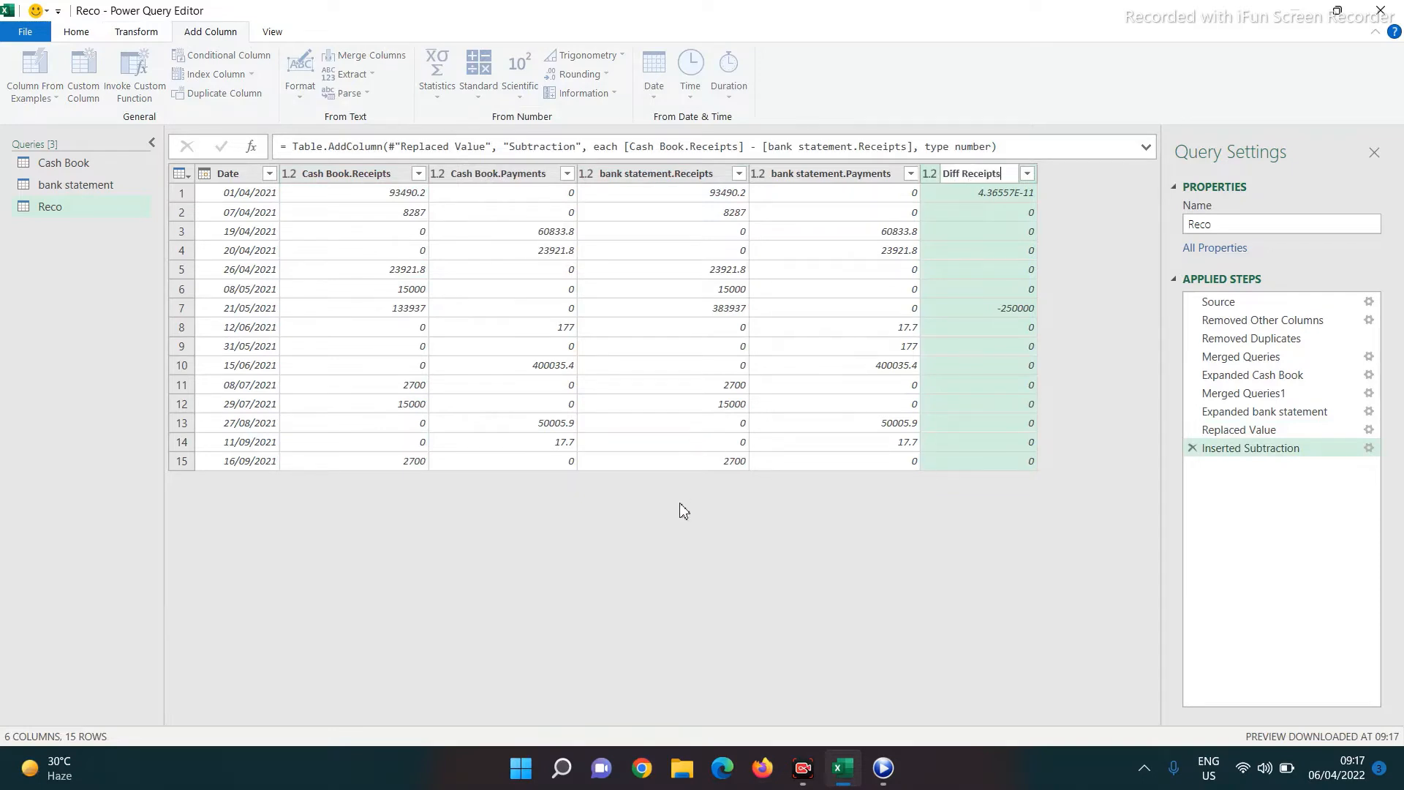
pyautogui.press('Return')
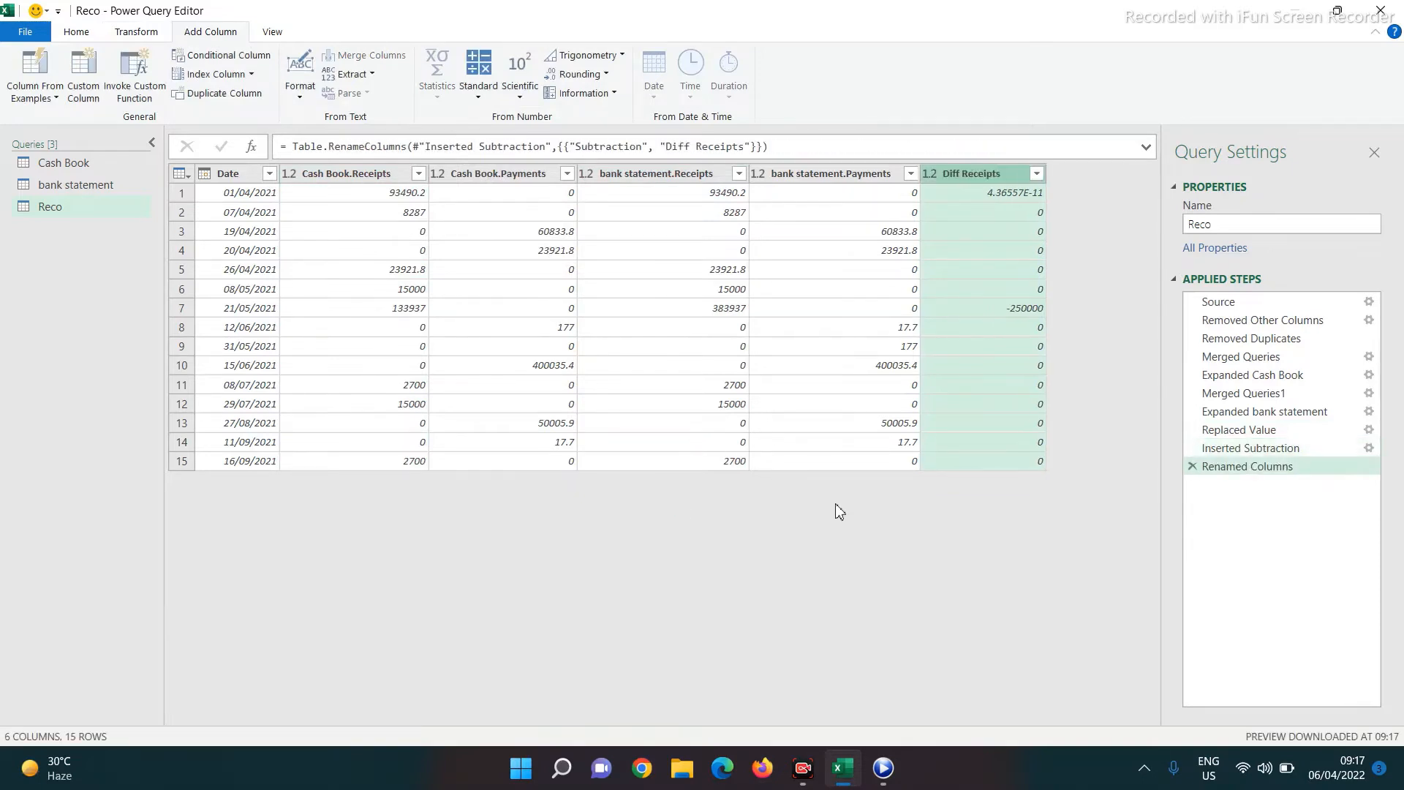
# Add a Diff Payment column subtracting bank statement Payments from Cash Book Payments
pyautogui.click(516, 172)
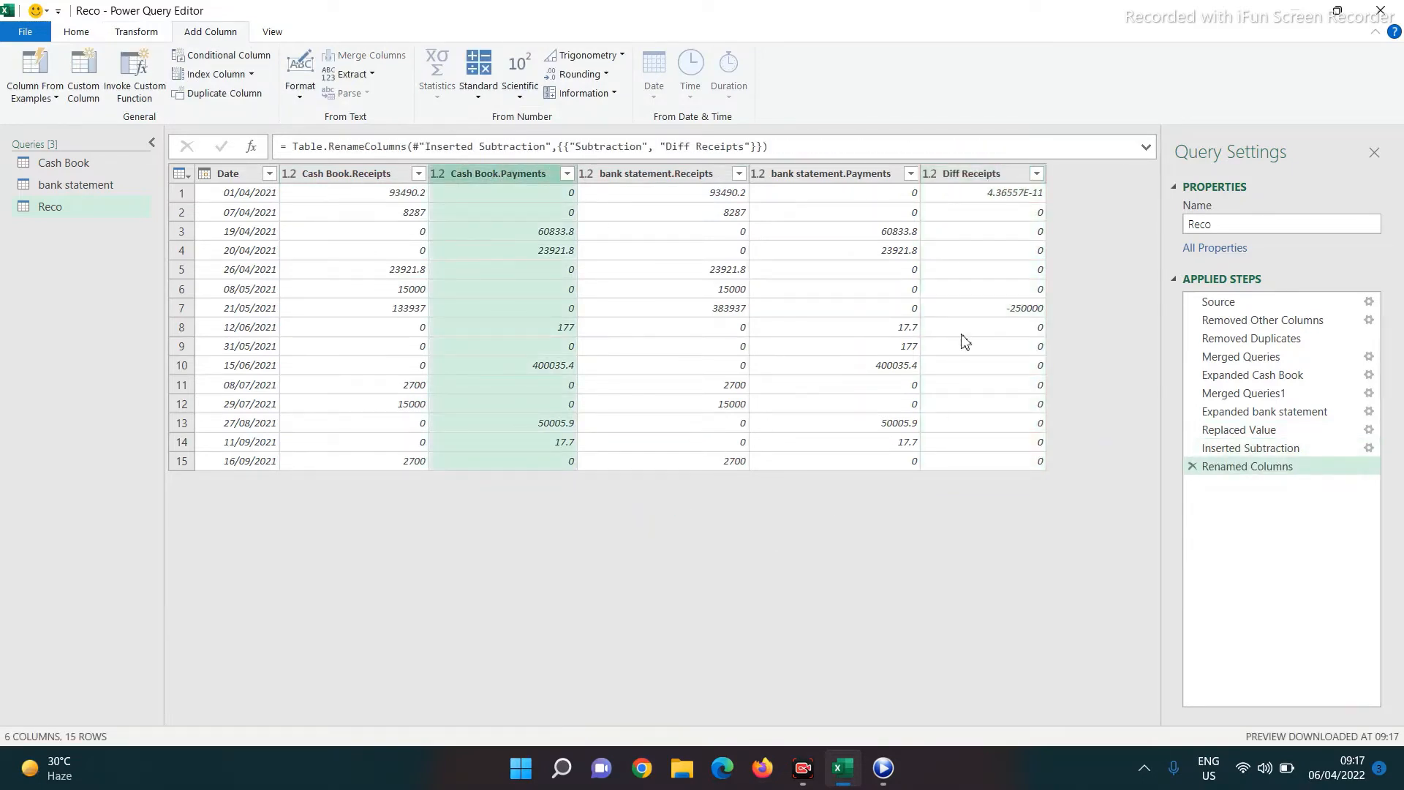
pyautogui.keyDown('ctrl'); pyautogui.click(819, 174); pyautogui.keyUp('ctrl')
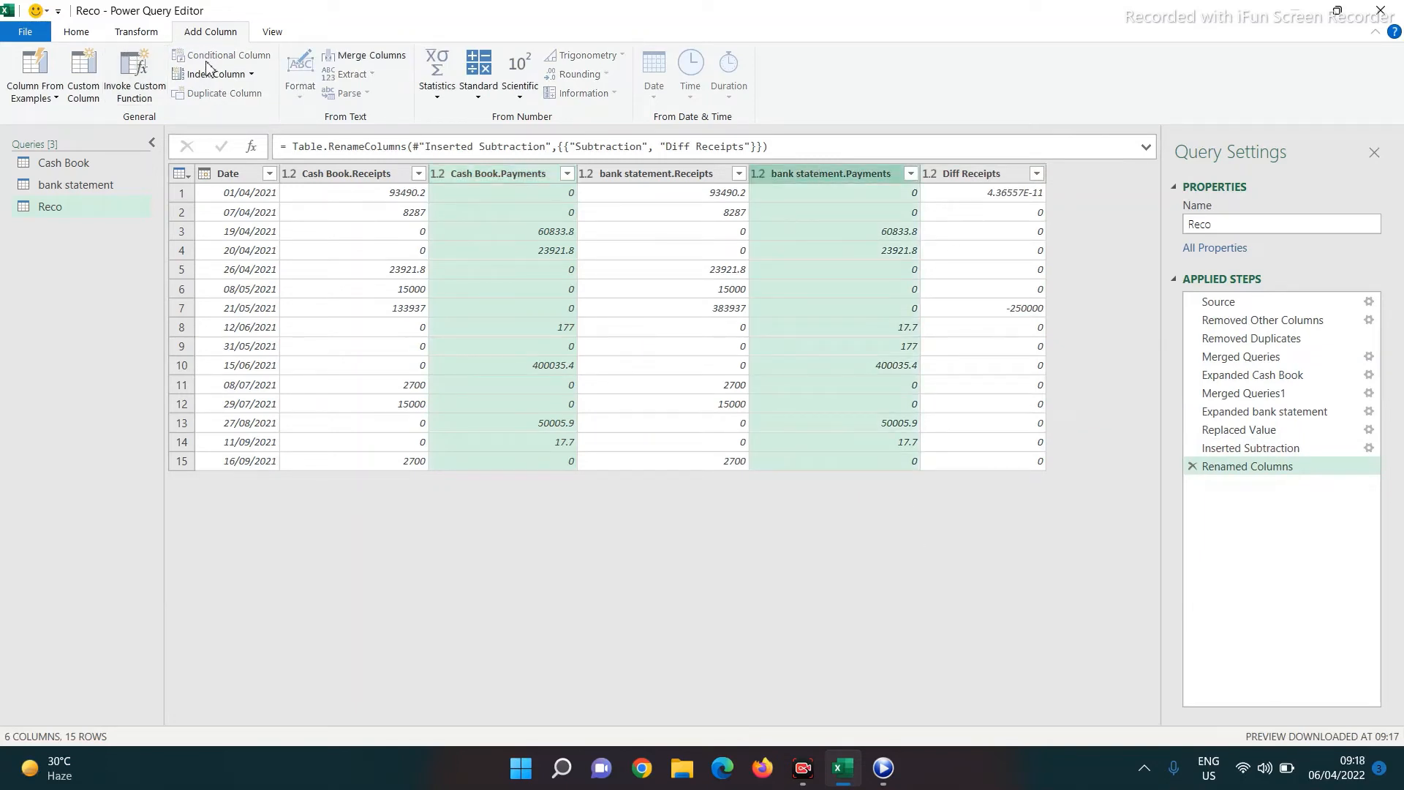
pyautogui.click(479, 80)
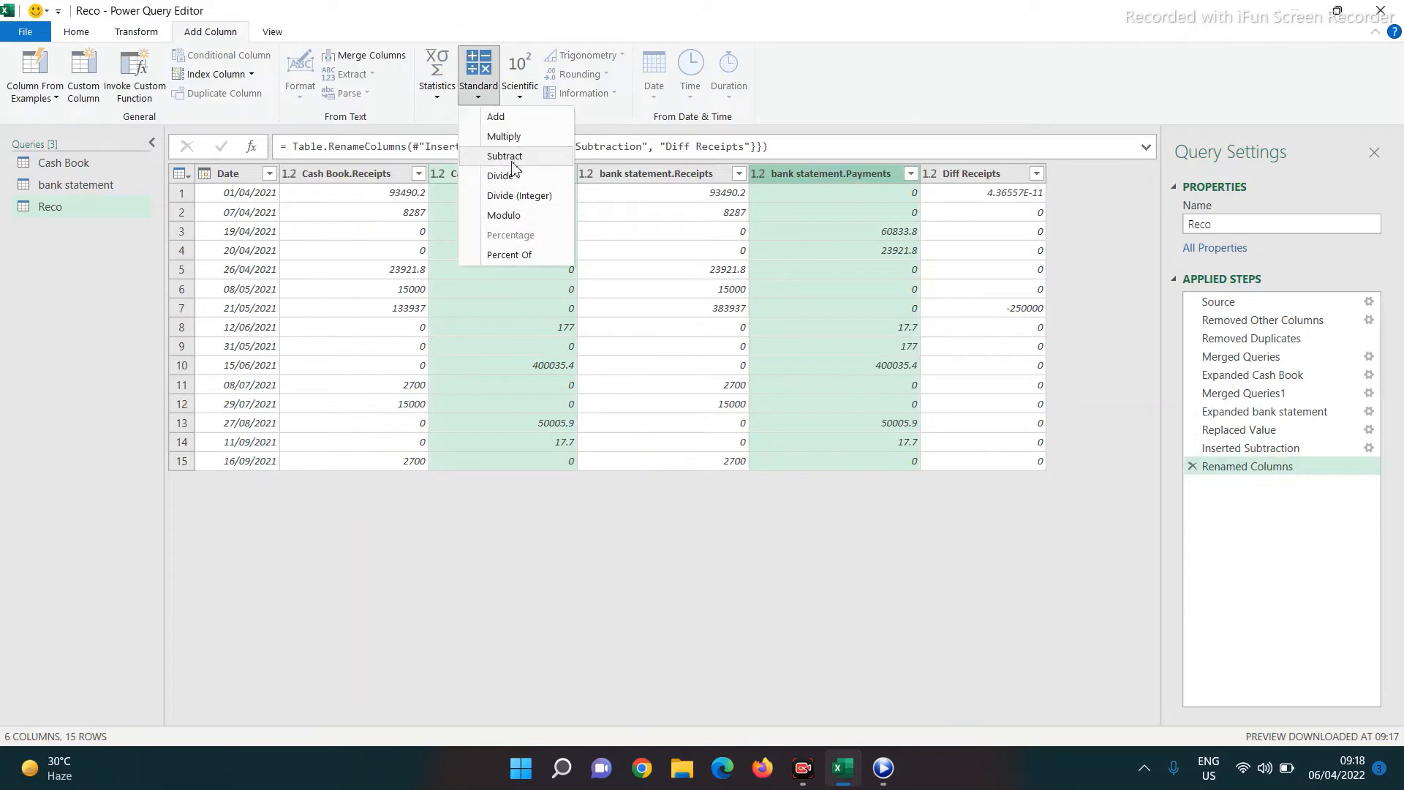
pyautogui.click(513, 161)
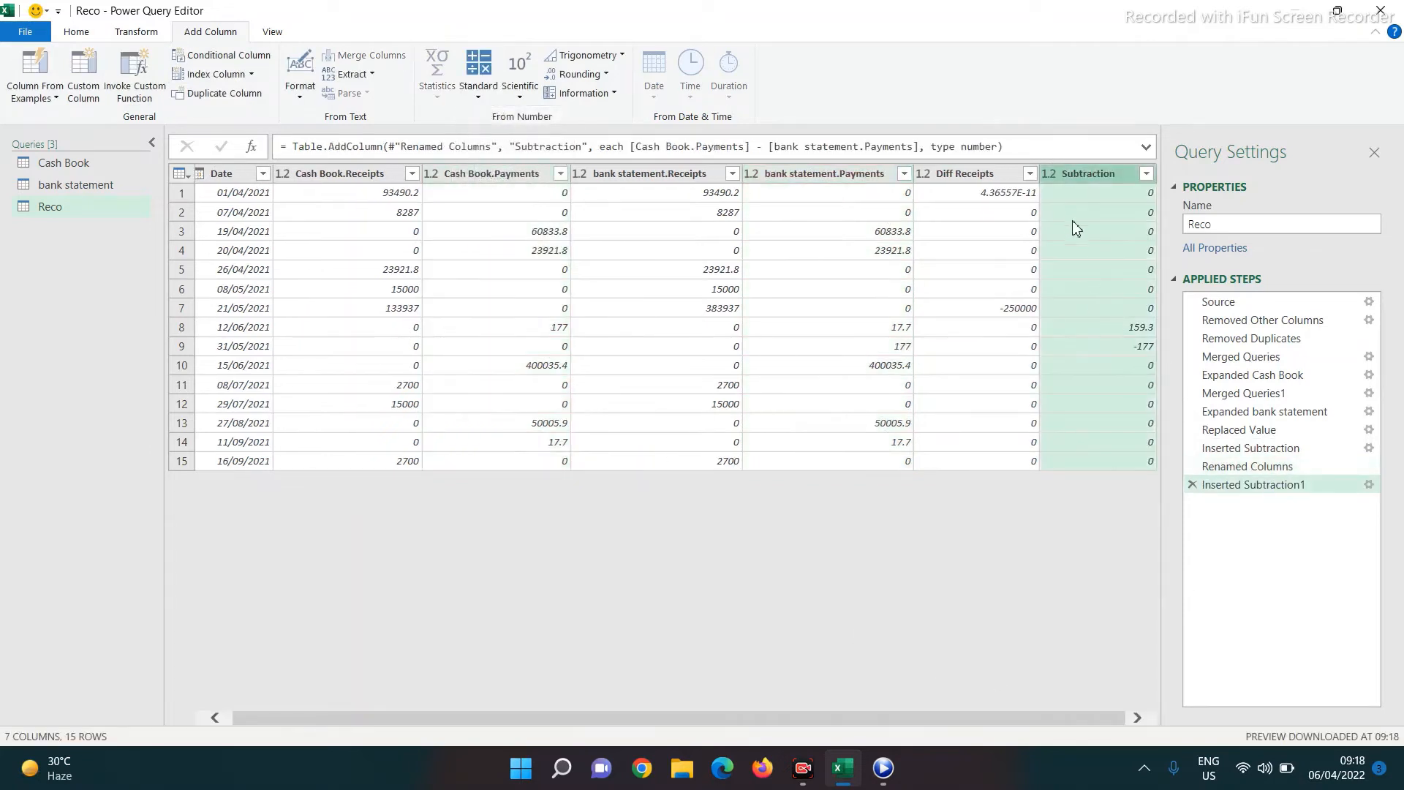
pyautogui.doubleClick(1082, 176)
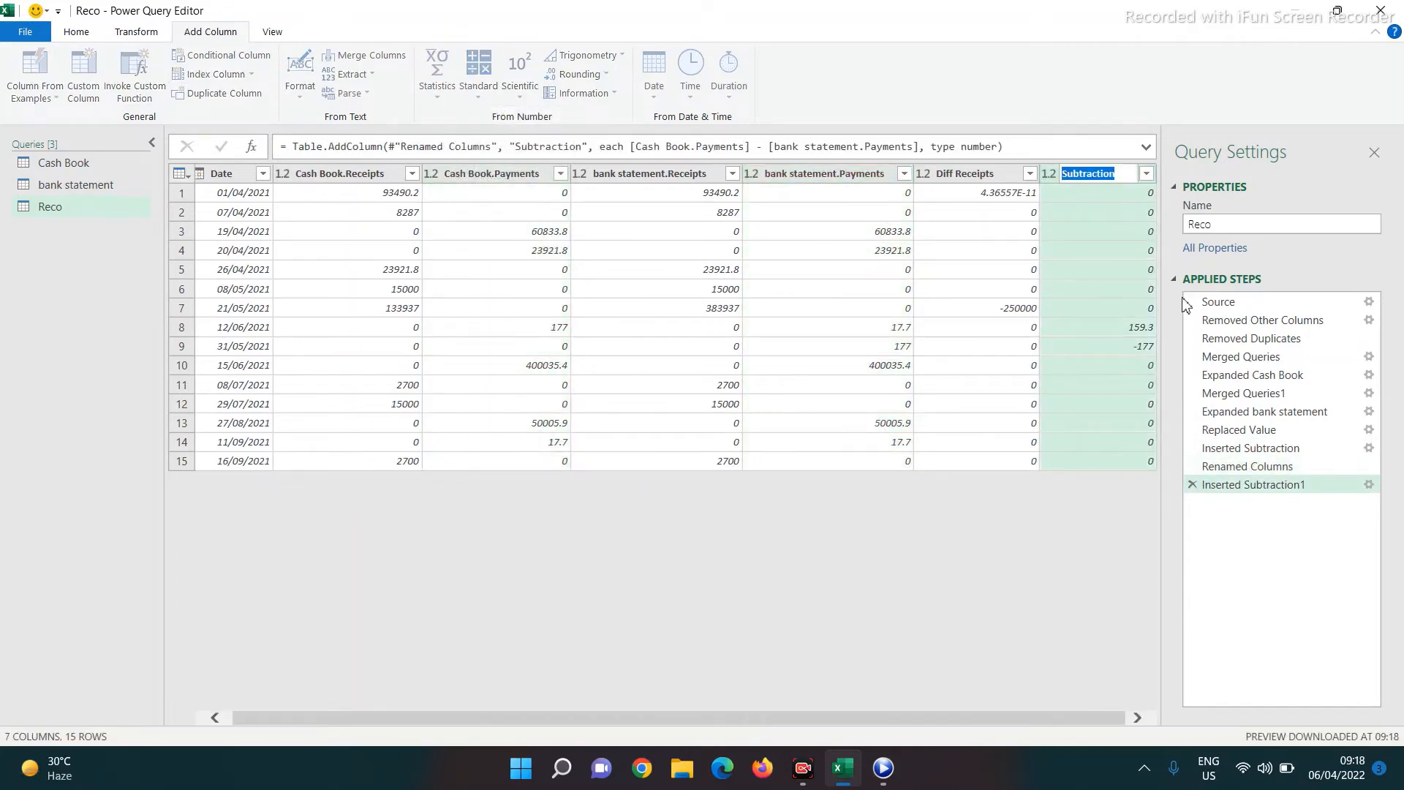
pyautogui.write('Diff Payment')
pyautogui.press('Return')
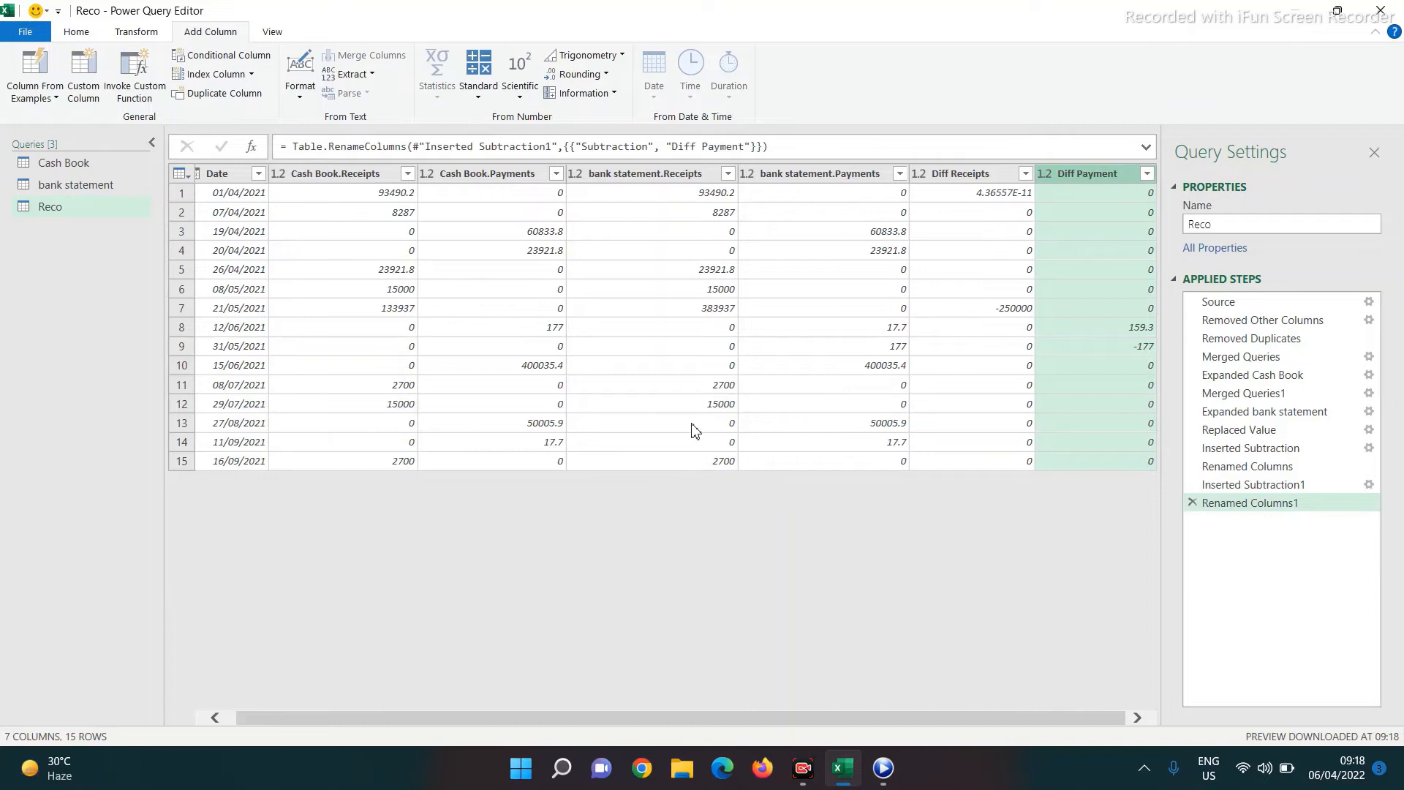
# Close and load the Reco query, then view the Bank Reco summary on the Reco sheet
pyautogui.click(26, 33)
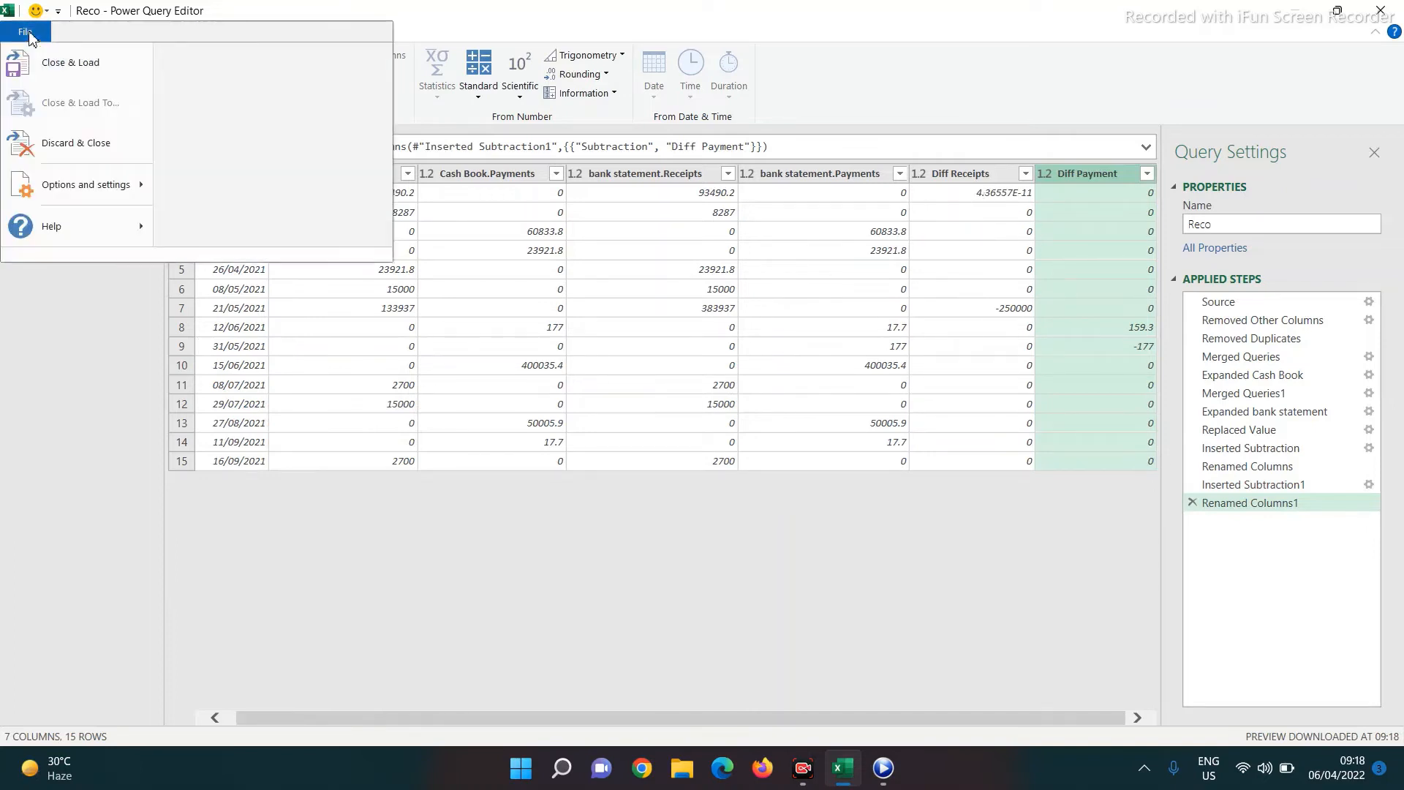
pyautogui.click(60, 73)
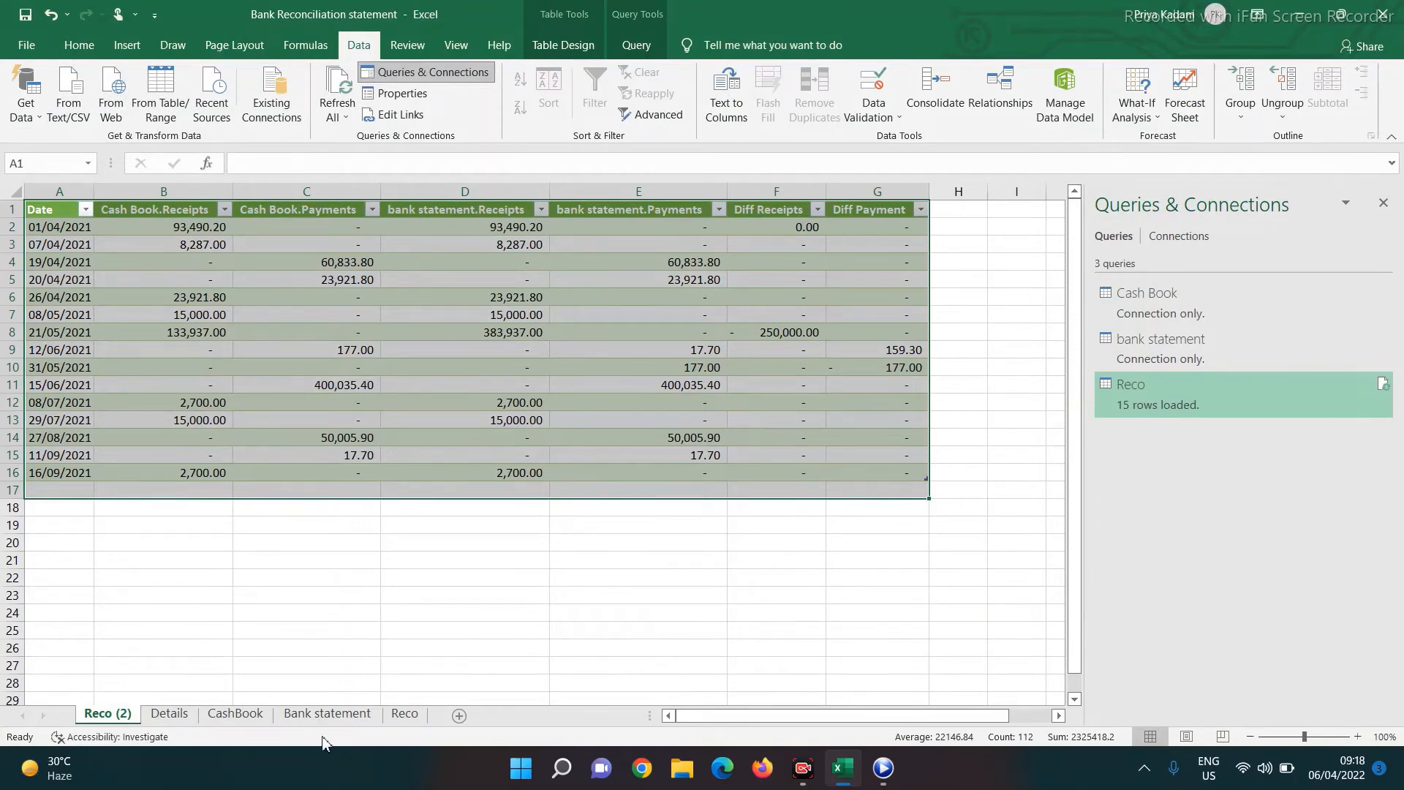
pyautogui.click(405, 714)
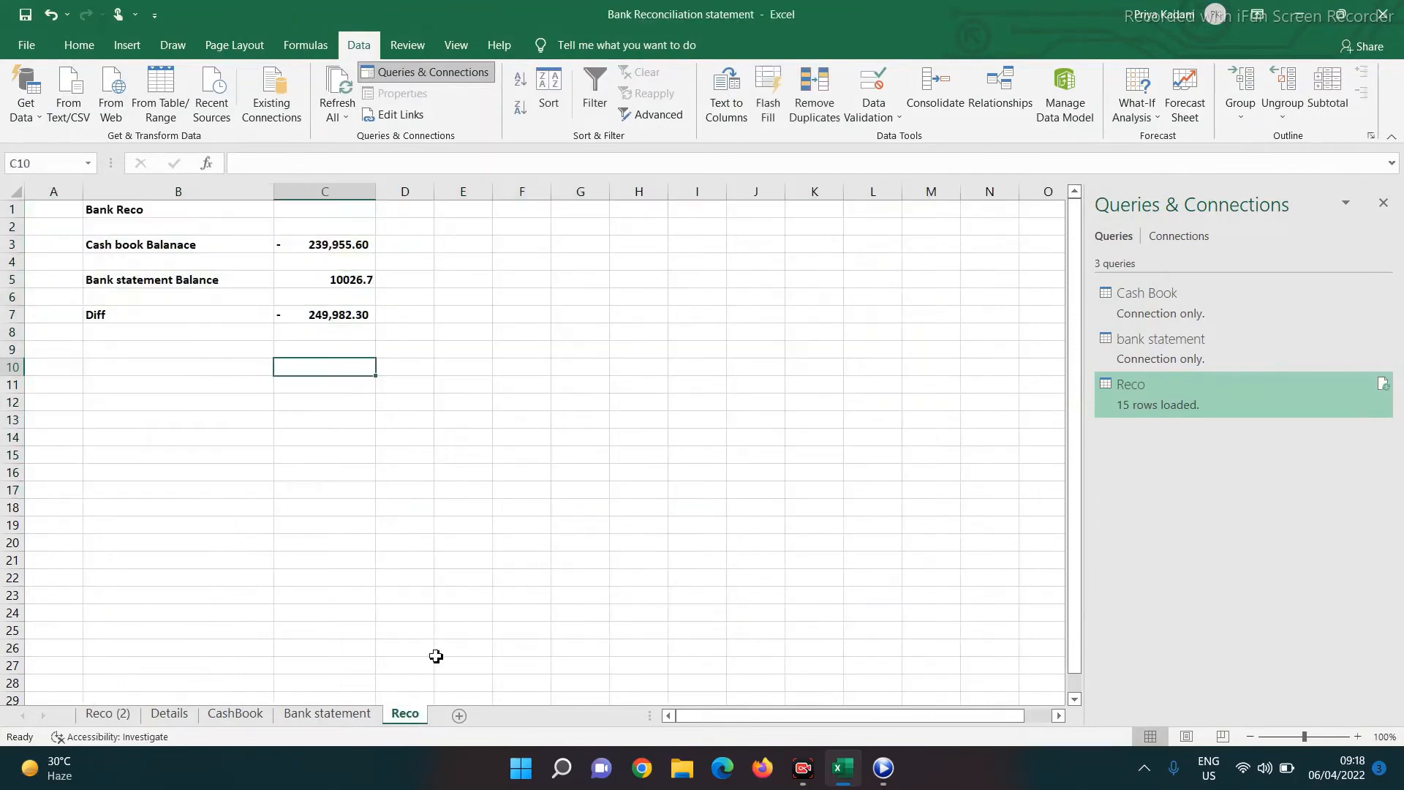
pyautogui.click(116, 205)
# Review the balance formulas in C3, C5 and C7, then move Reco (2) after Reco
pyautogui.click(91, 244)
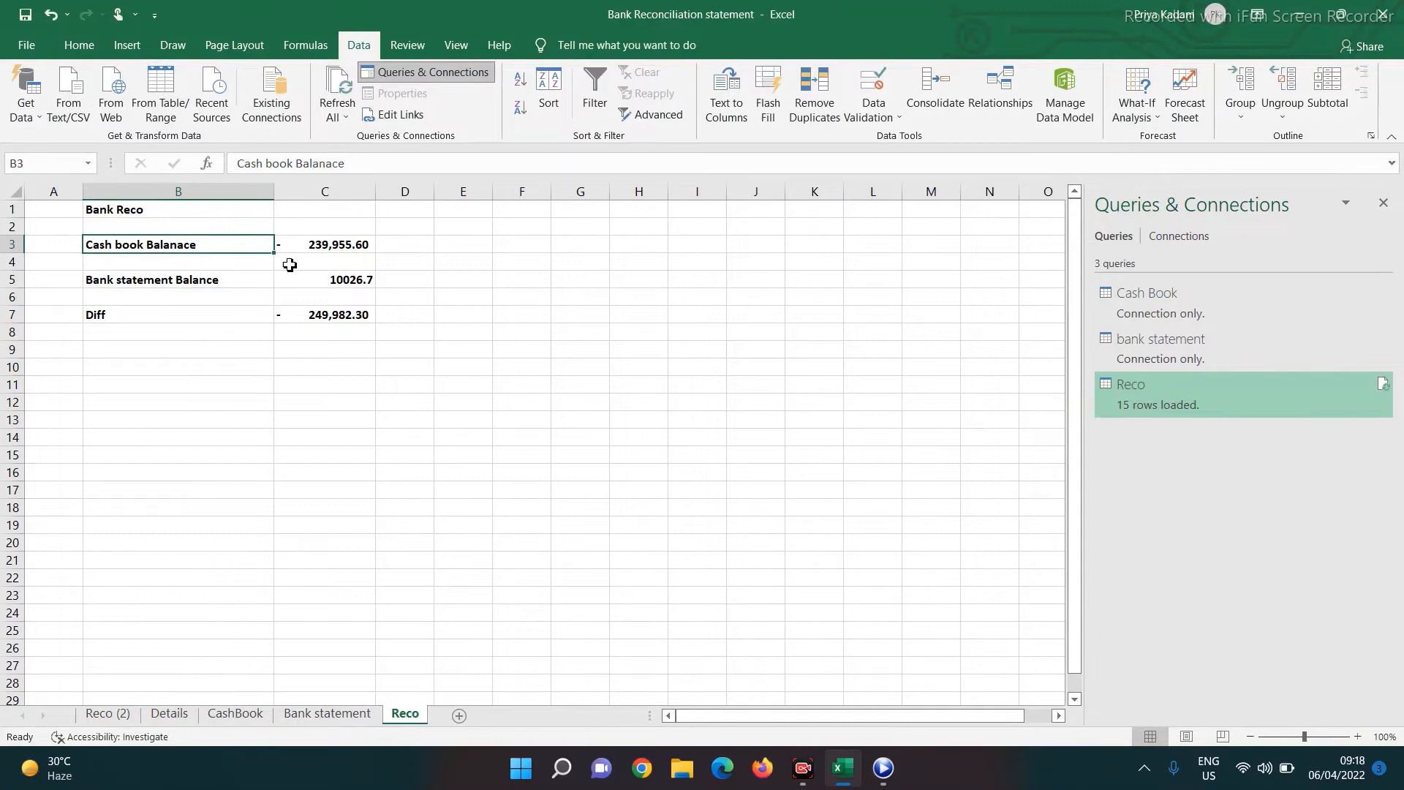
pyautogui.click(324, 243)
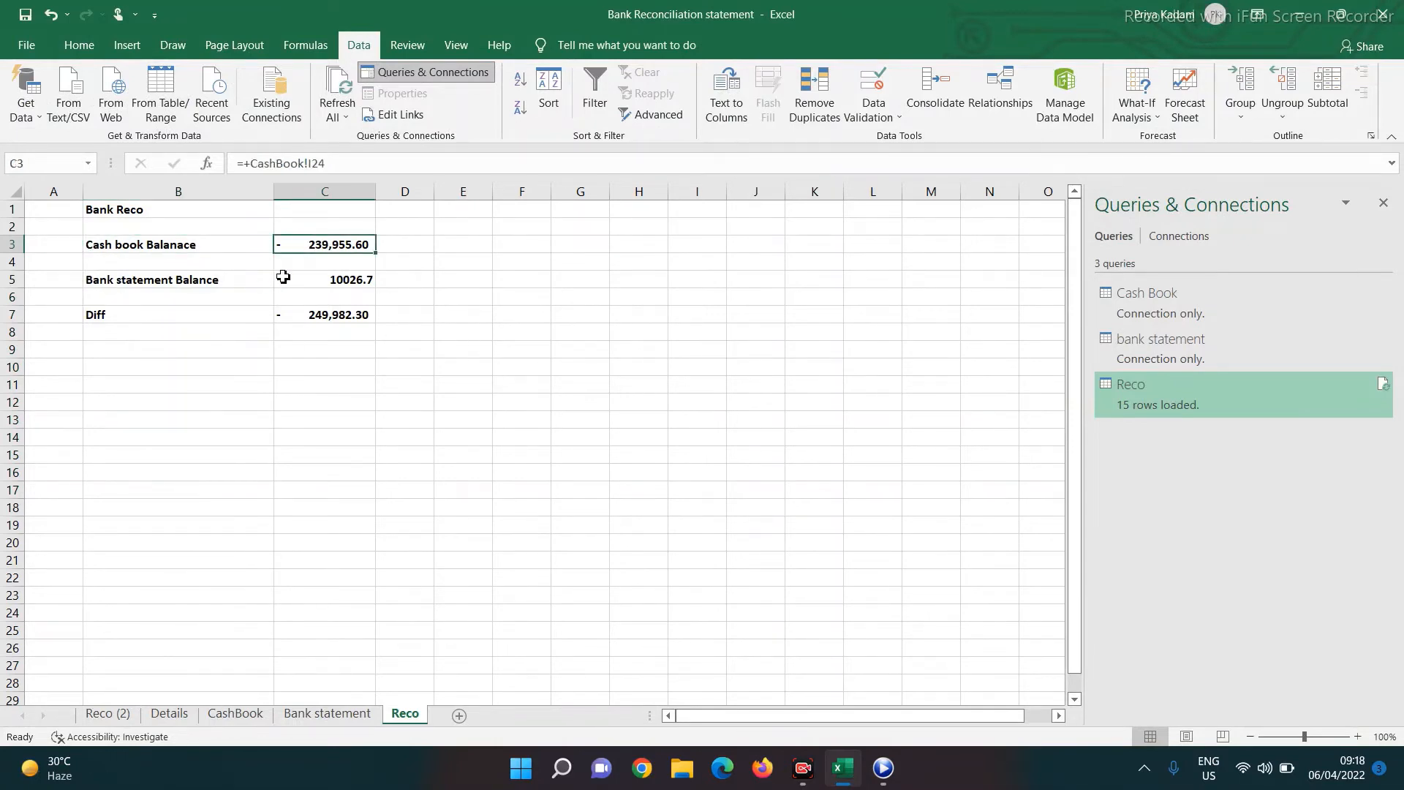
pyautogui.click(308, 278)
pyautogui.click(318, 316)
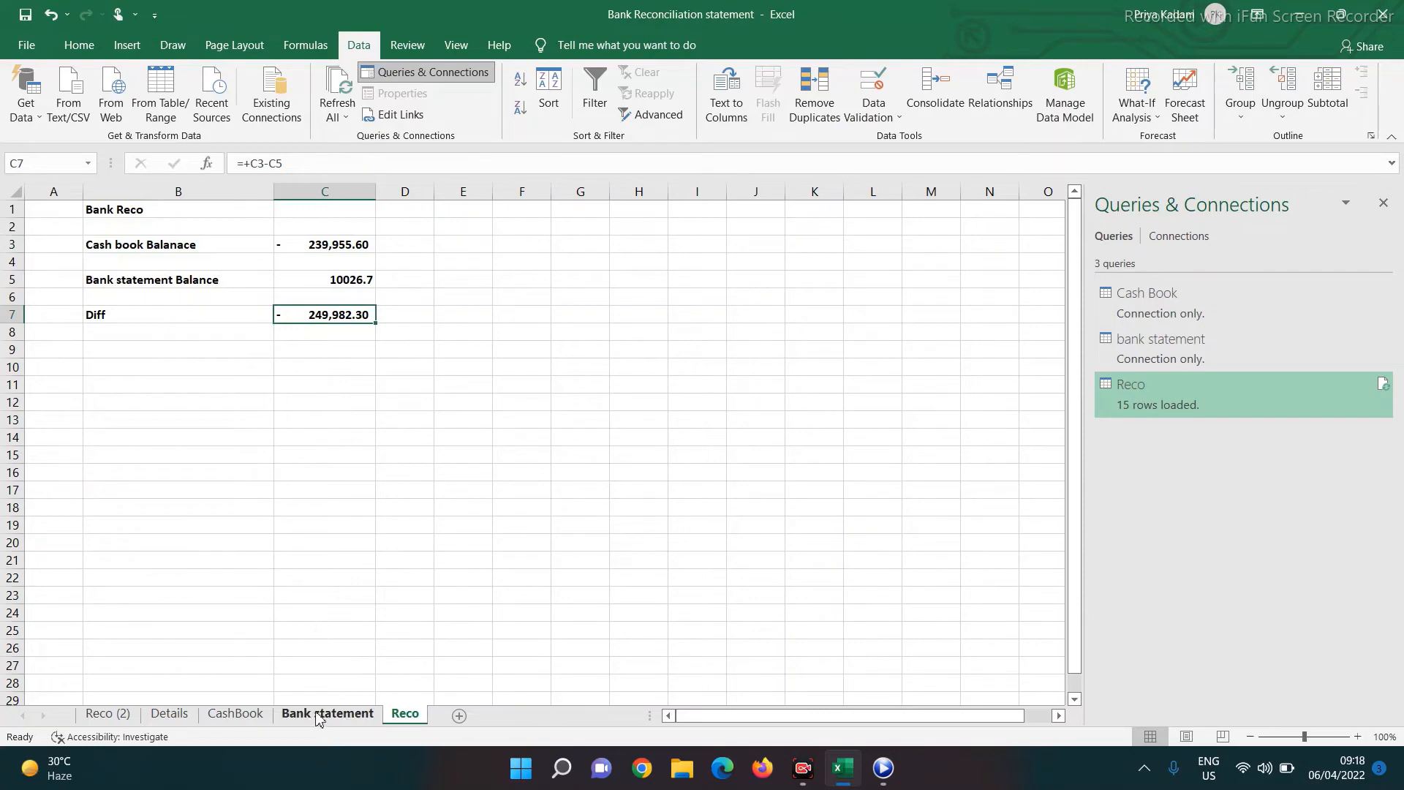
pyautogui.click(100, 720)
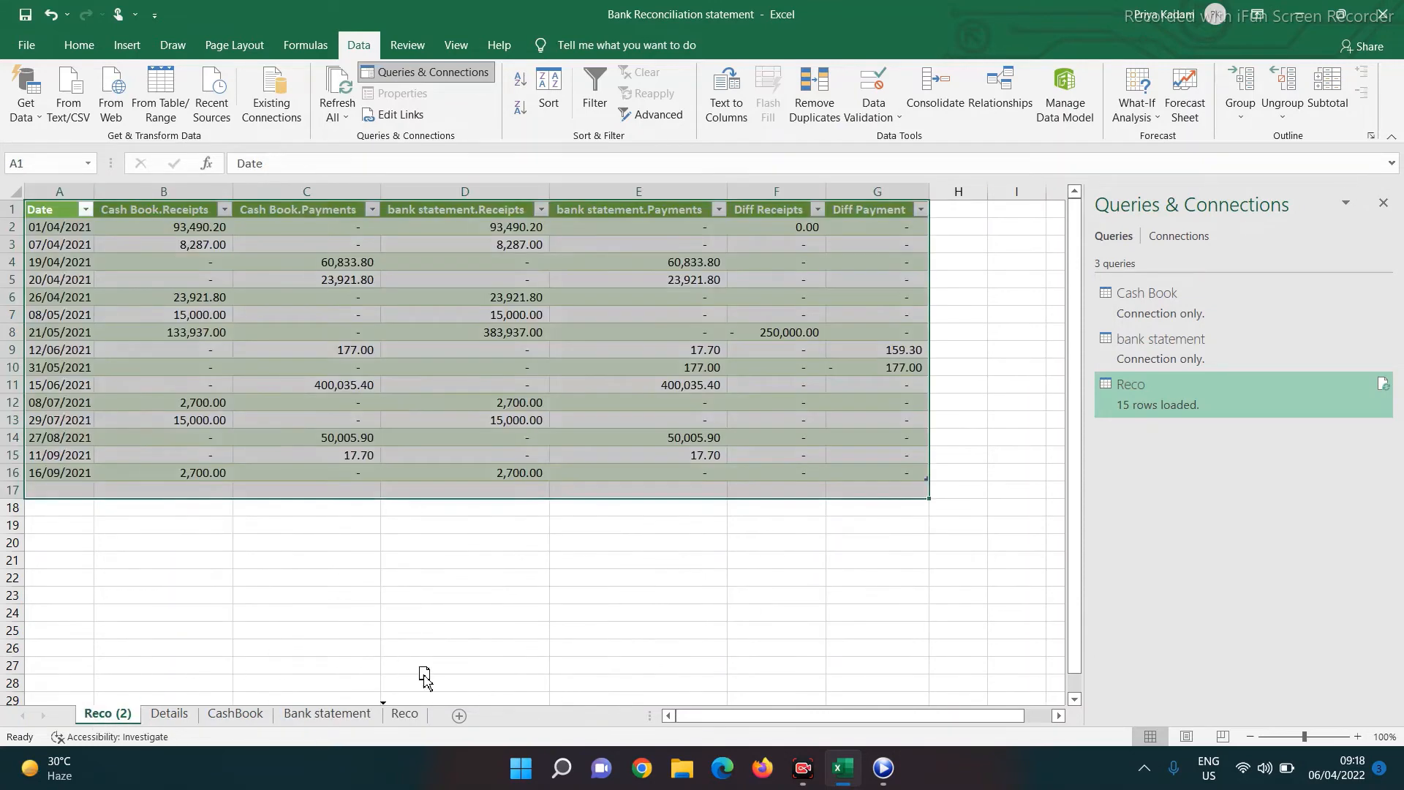
pyautogui.moveTo(472, 721); pyautogui.dragTo(403, 722)
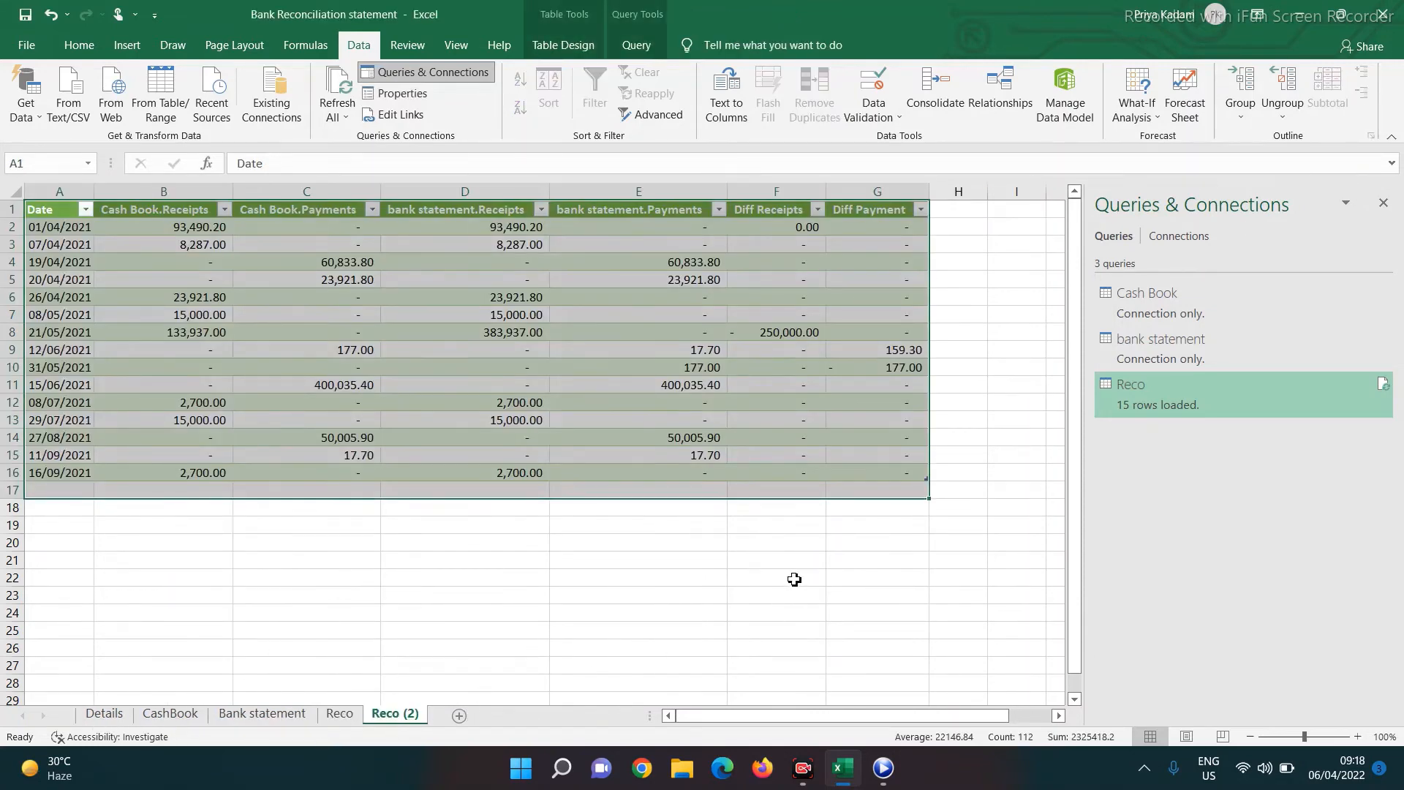
# Total the Diff Receipts column in F20 with =SUM(Reco[Diff Receipts])
pyautogui.click(774, 541)
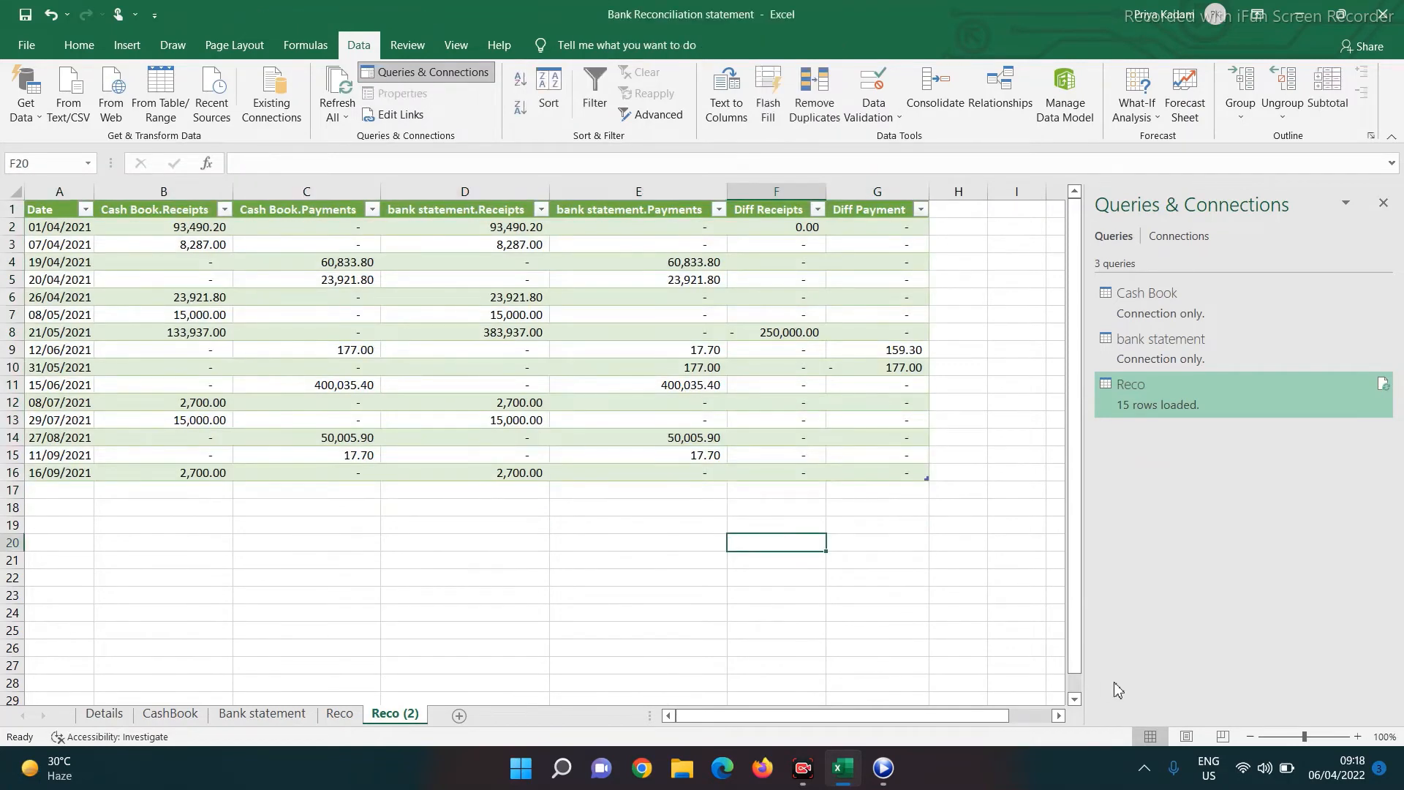
pyautogui.write('=sum')
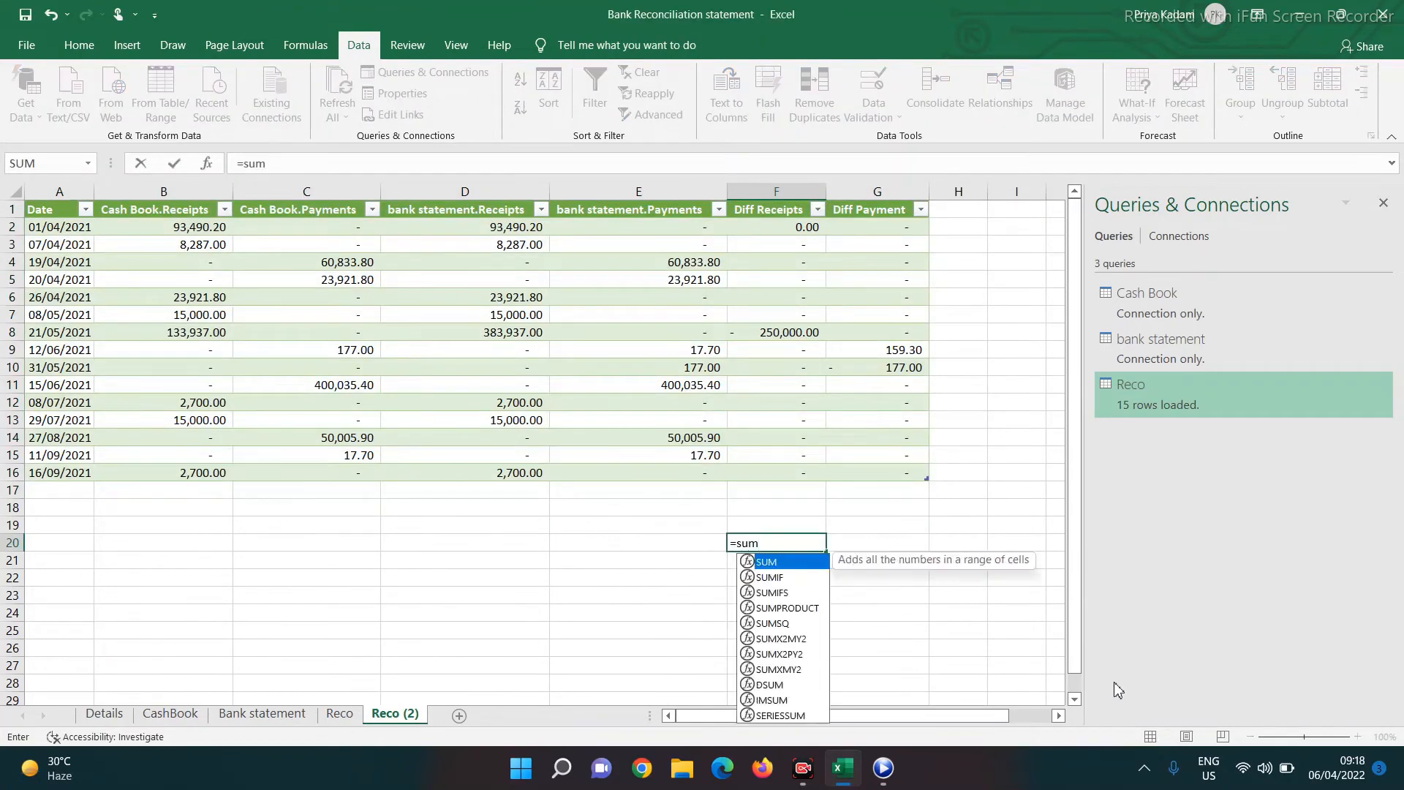
pyautogui.write('(')
pyautogui.press('Up')
pyautogui.press('Up')
pyautogui.press('Up')
pyautogui.press('Up')
pyautogui.hotkey('shift', 'Up')
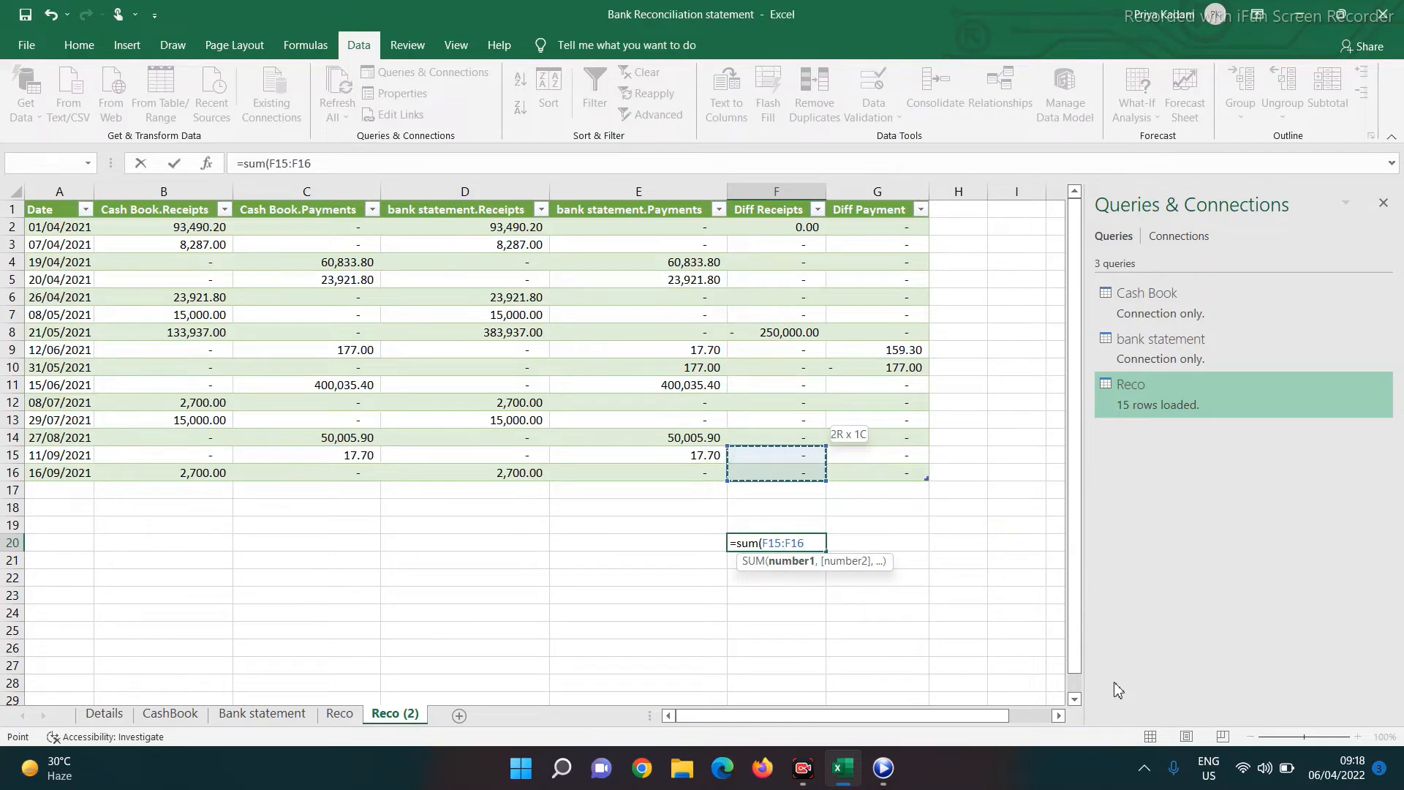
pyautogui.hotkey('shift', 'Up')
pyautogui.hotkey('shift', 'Up')
pyautogui.hotkey('shift', 'Up')
pyautogui.hotkey('shift', 'Up')
pyautogui.hotkey('shift', 'Up')
pyautogui.hotkey('shift', 'Up')
pyautogui.hotkey('shift', 'Up')
pyautogui.hotkey('shift', 'Up')
pyautogui.hotkey('shift', 'Up')
pyautogui.hotkey('shift', 'Up')
pyautogui.hotkey('shift', 'Up')
pyautogui.hotkey('shift', 'Up')
pyautogui.hotkey('shift', 'Up')
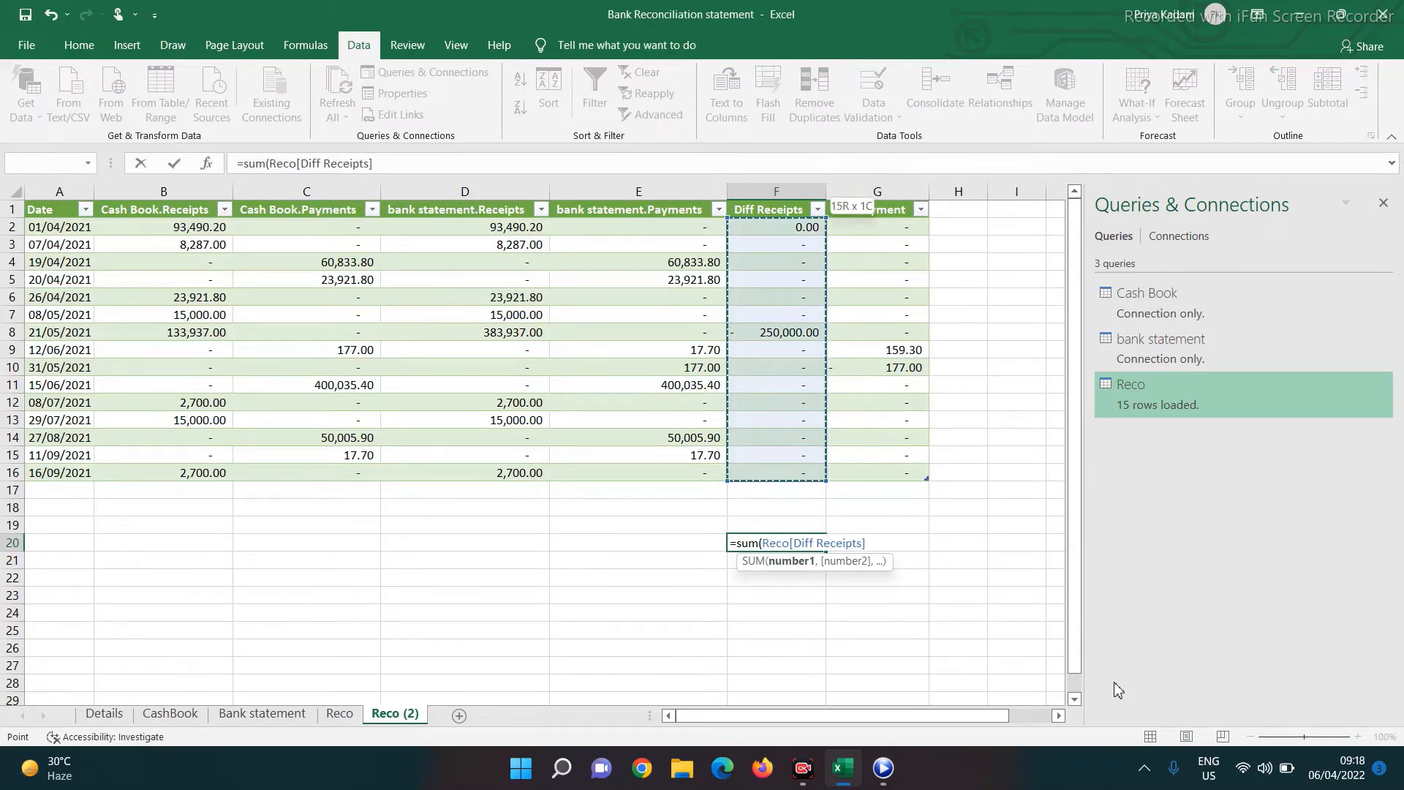
pyautogui.press('Return')
# Total the Diff Payment column in G20 with =SUM(Reco[Diff Payment])
pyautogui.press('Up')
pyautogui.press('Right')
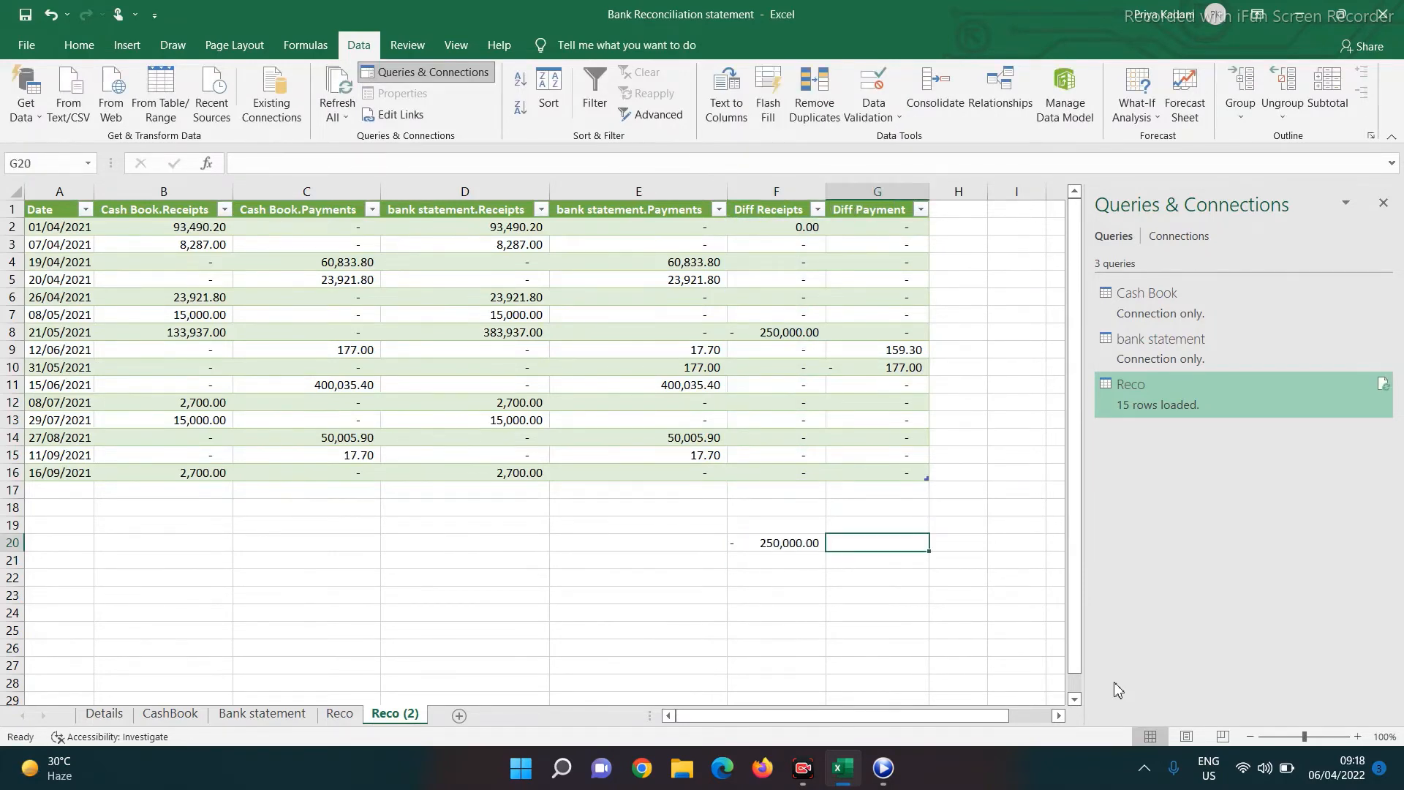
pyautogui.write('=sum')
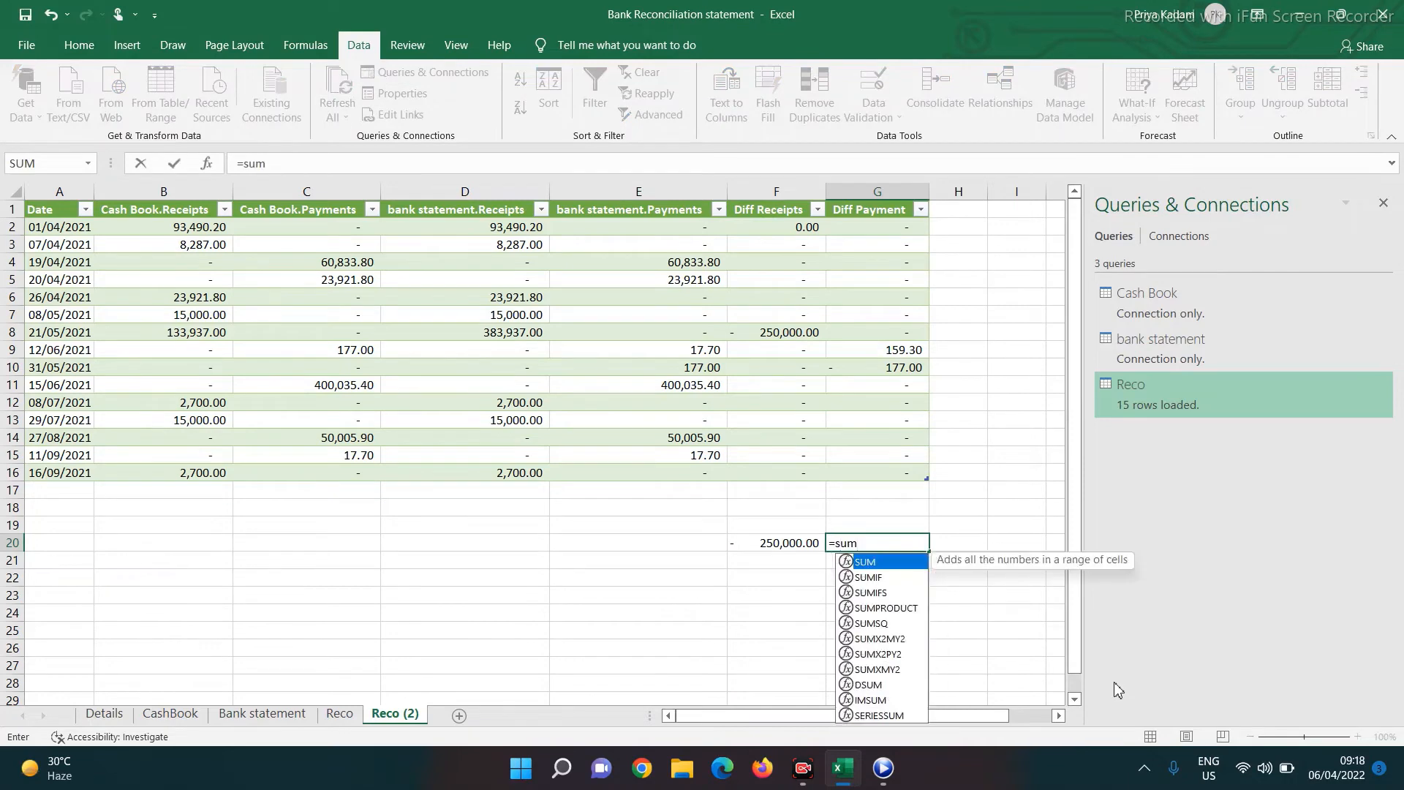
pyautogui.write('(')
pyautogui.press('Up')
pyautogui.press('Up')
pyautogui.press('Up')
pyautogui.press('Up')
pyautogui.hotkey('shift', 'Up')
pyautogui.hotkey('shift', 'Up')
pyautogui.hotkey('shift', 'Up')
pyautogui.hotkey('shift', 'Up')
pyautogui.hotkey('shift', 'Up')
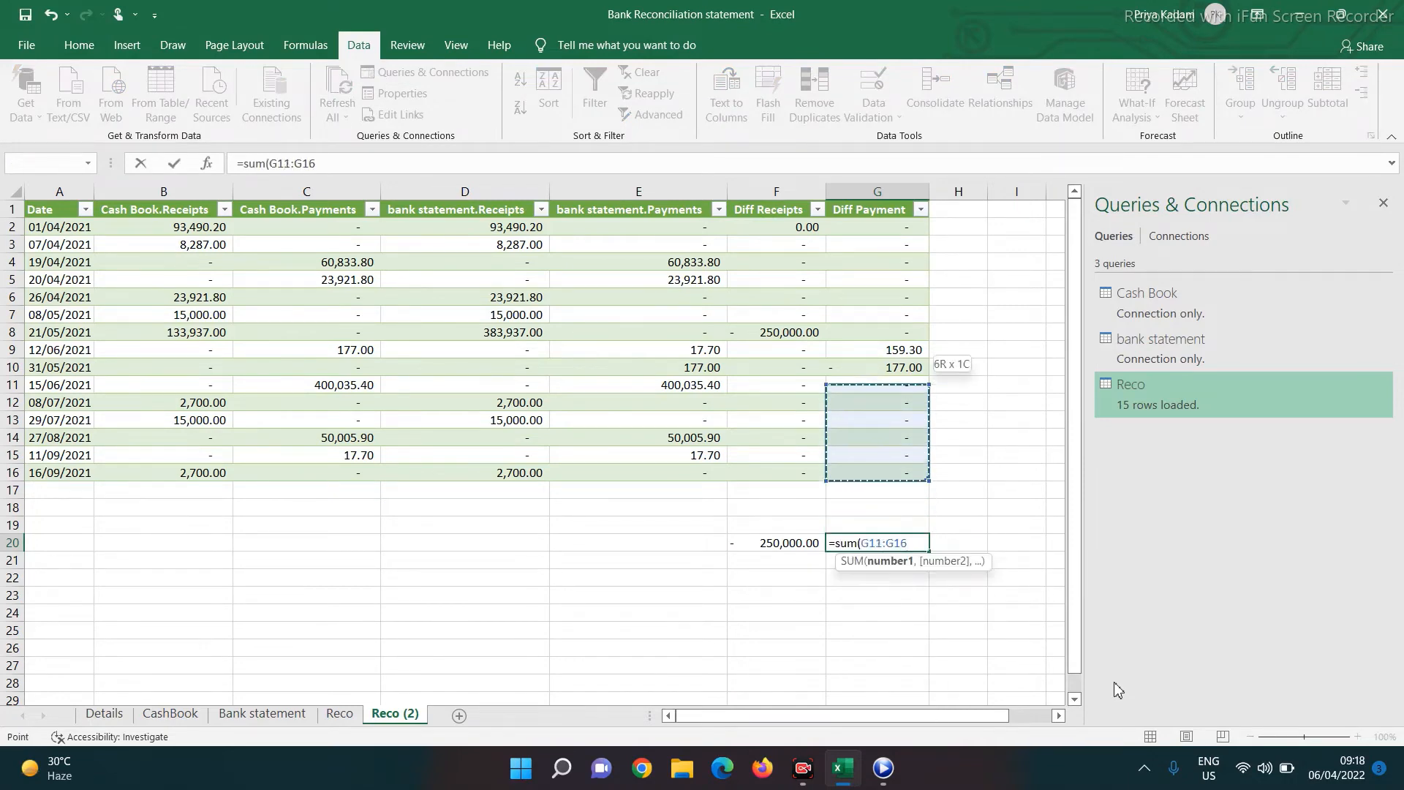
pyautogui.hotkey('shift', 'Up')
pyautogui.hotkey('shift', 'Up')
pyautogui.hotkey('shift', 'Up')
pyautogui.hotkey('shift', 'Up')
pyautogui.hotkey('shift', 'Up')
pyautogui.hotkey('shift', 'Up')
pyautogui.hotkey('shift', 'Up')
pyautogui.hotkey('shift', 'Up')
pyautogui.hotkey('shift', 'Up')
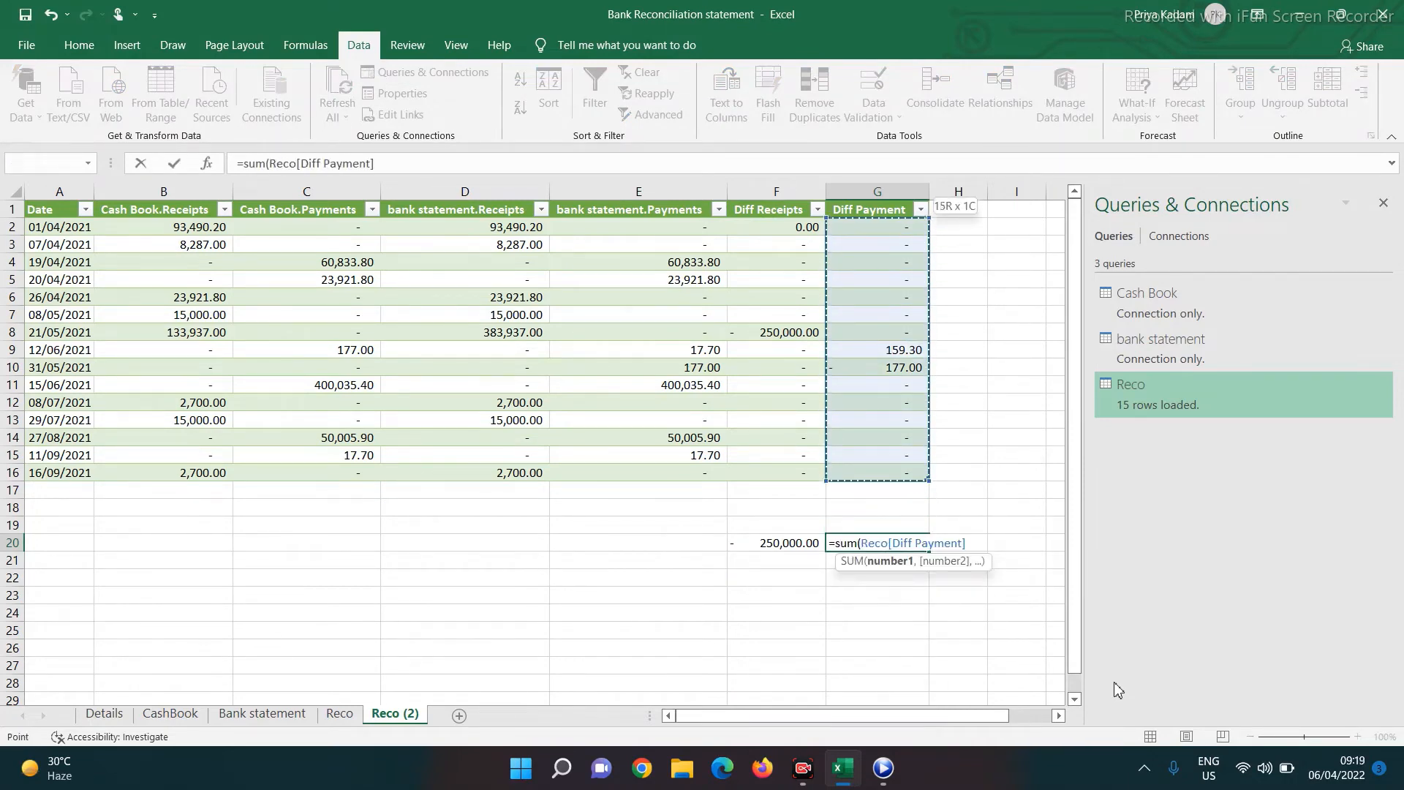
pyautogui.write(')')
pyautogui.press('Return')
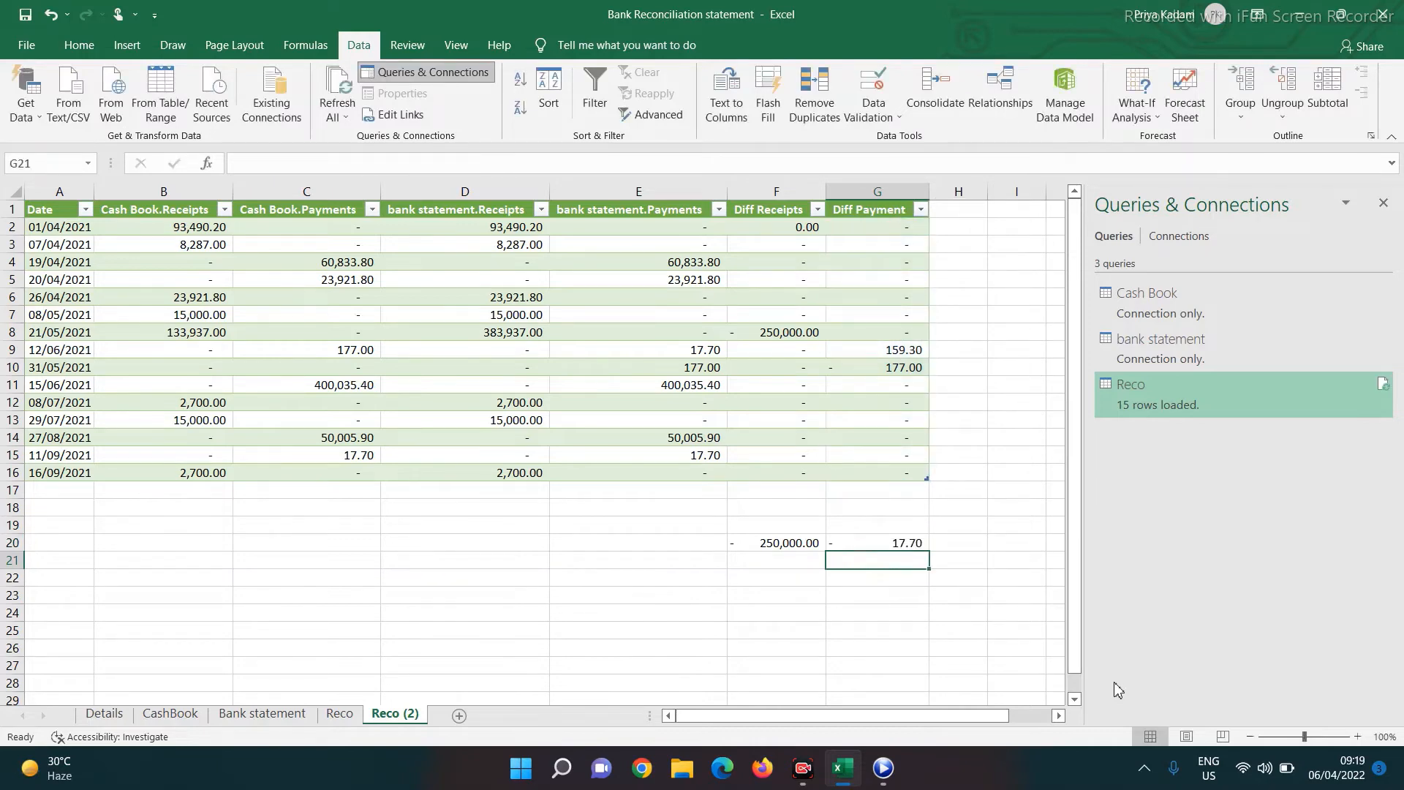
# Enter =+F20-G20 in G21 to show the difference of the two totals
pyautogui.write('+')
pyautogui.press('Up')
pyautogui.press('Left')
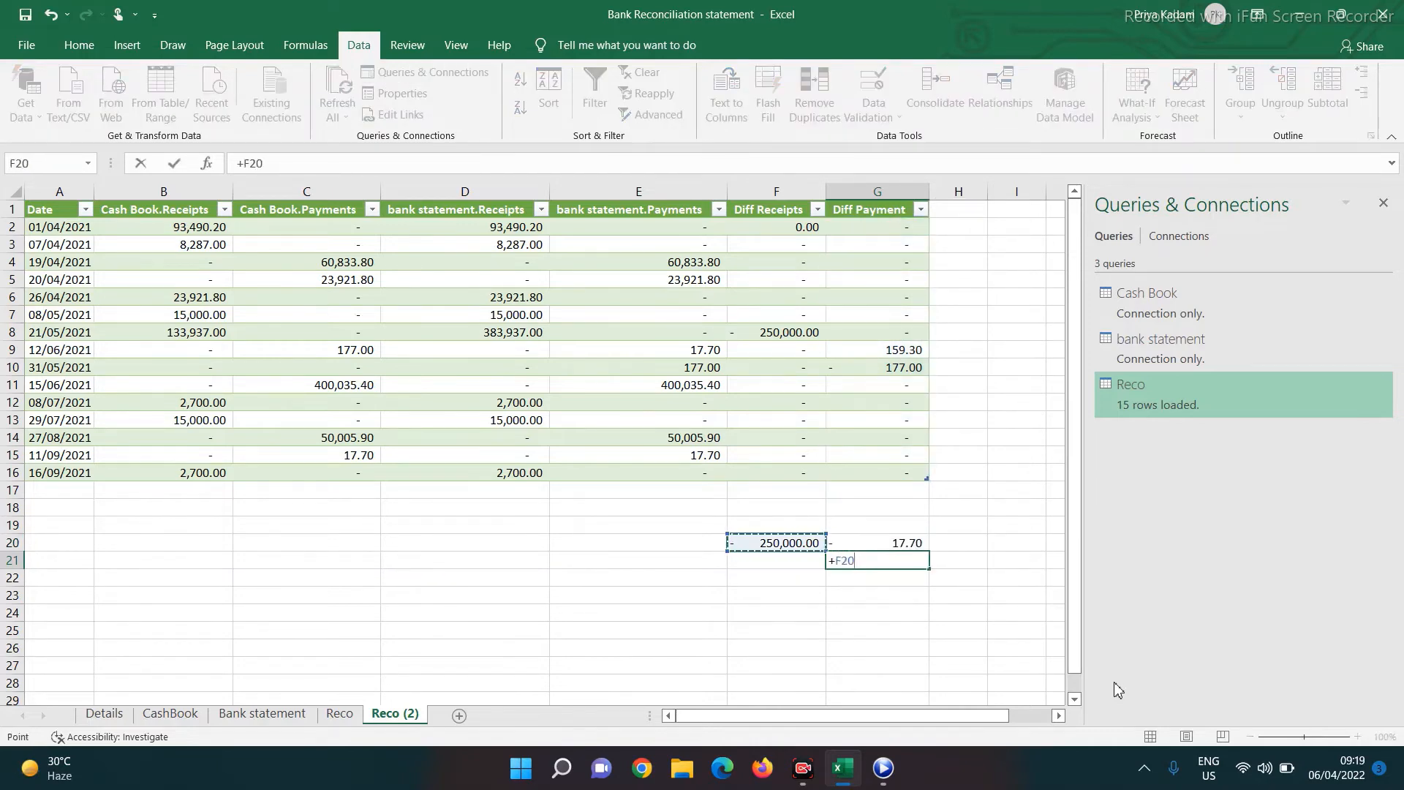
pyautogui.write('-')
pyautogui.press('Up')
pyautogui.press('Return')
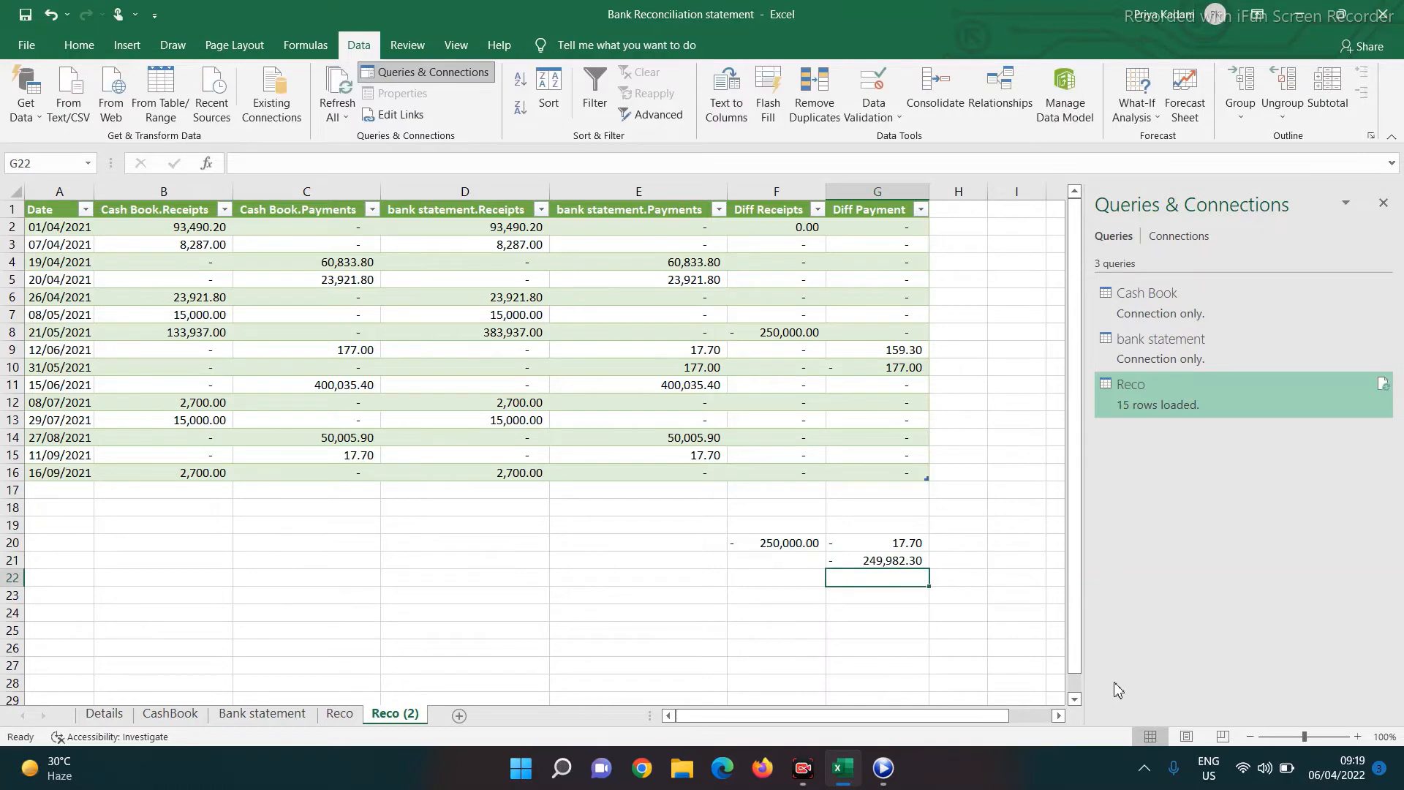
pyautogui.click(339, 714)
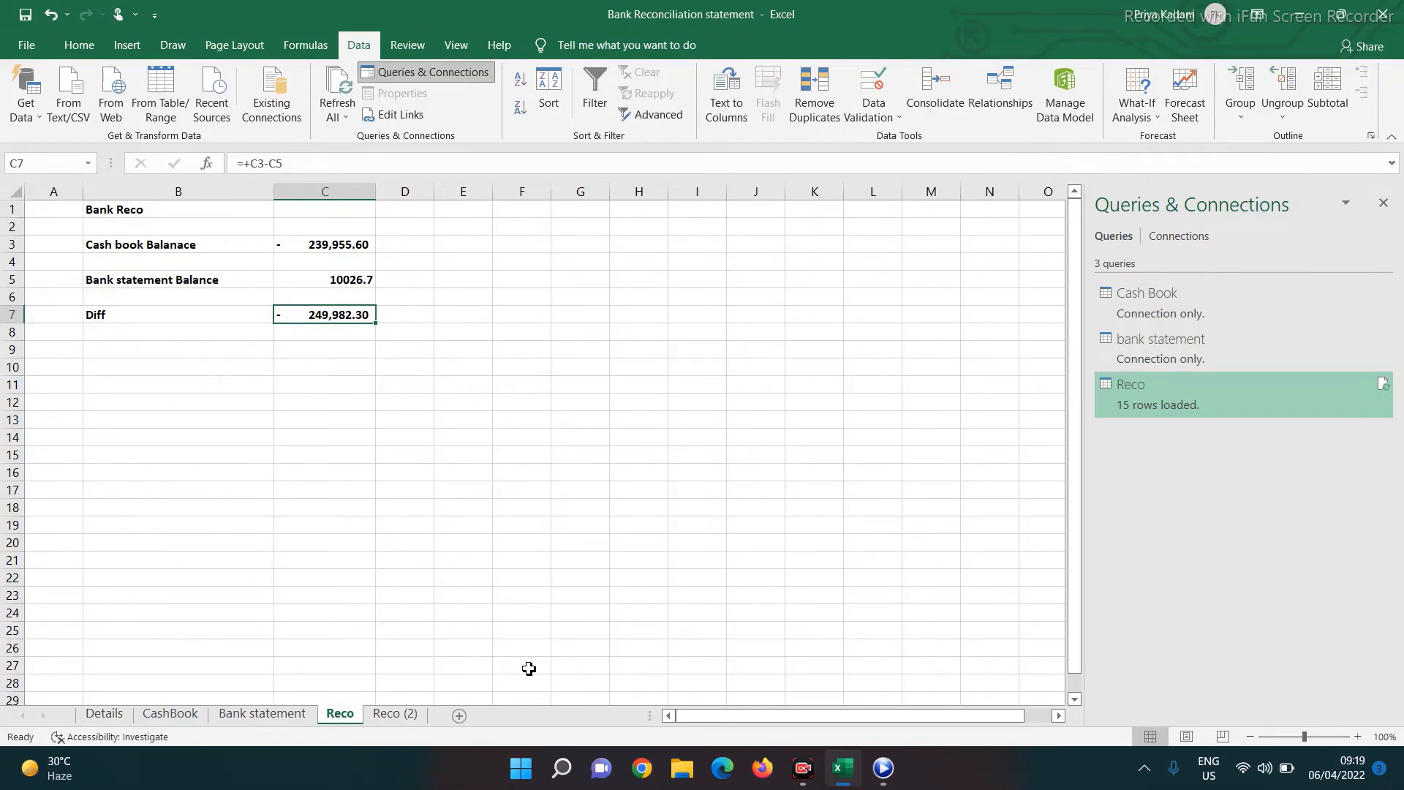
pyautogui.click(395, 713)
pyautogui.click(779, 332)
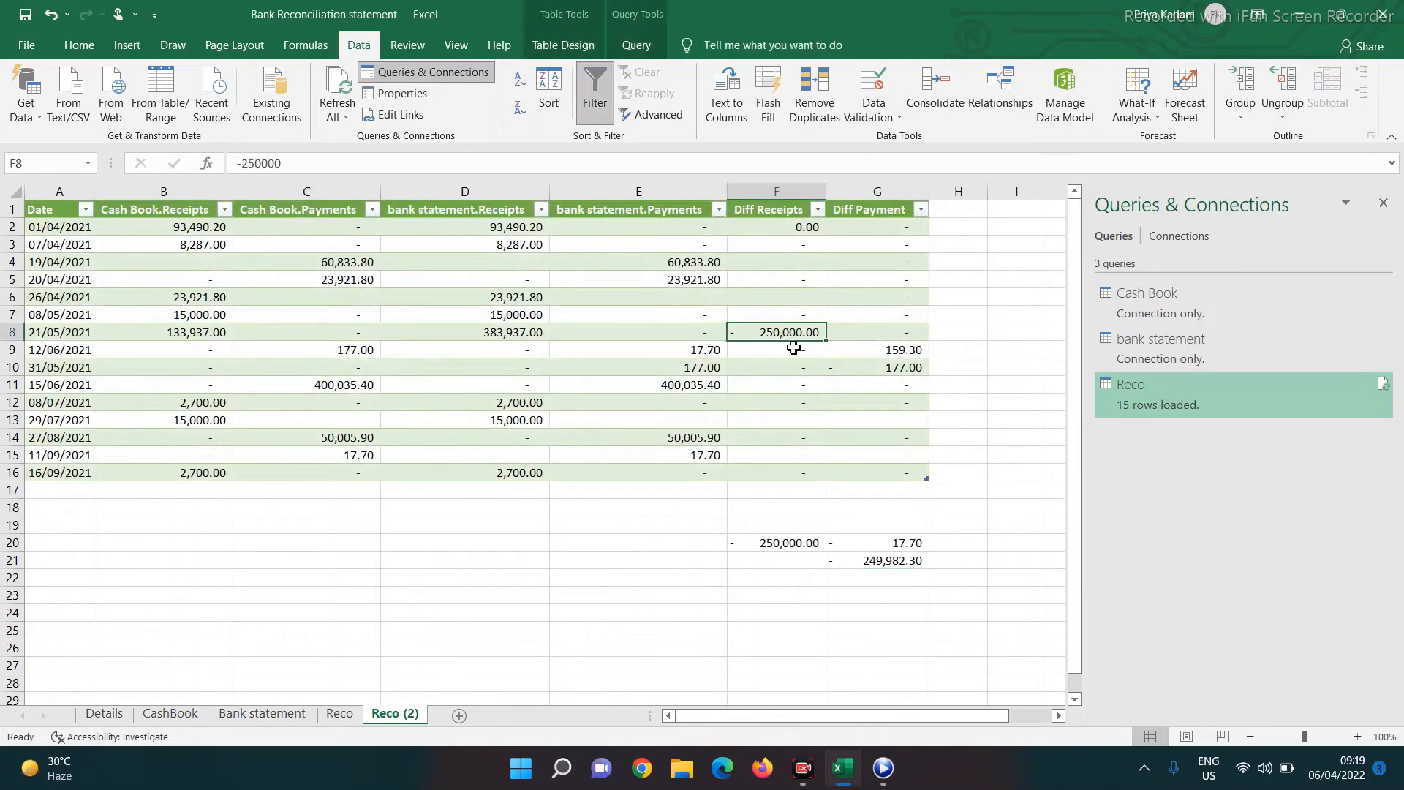
pyautogui.press('Left')
pyautogui.press('Left')
pyautogui.press('Left')
pyautogui.press('Left')
pyautogui.press('Left')
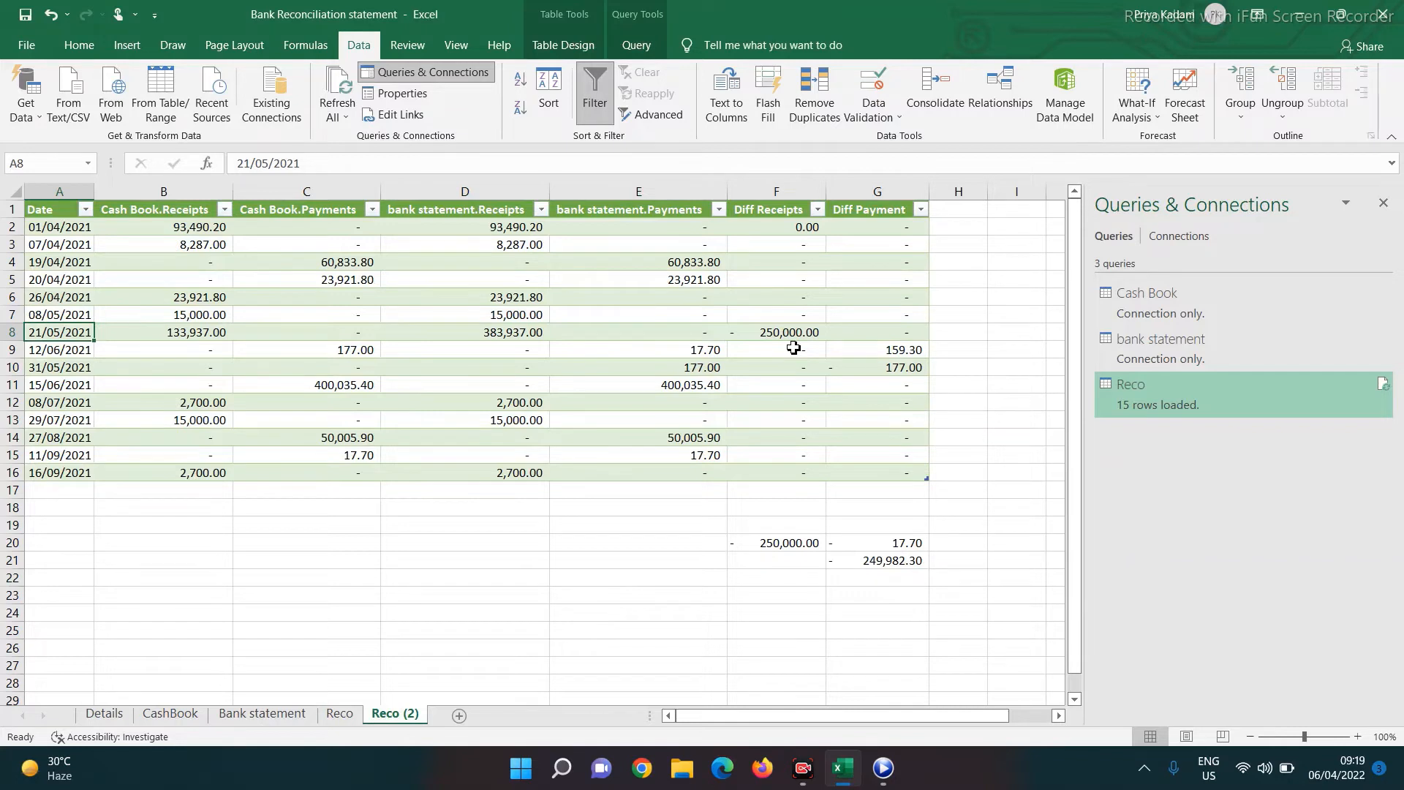
pyautogui.press('Right')
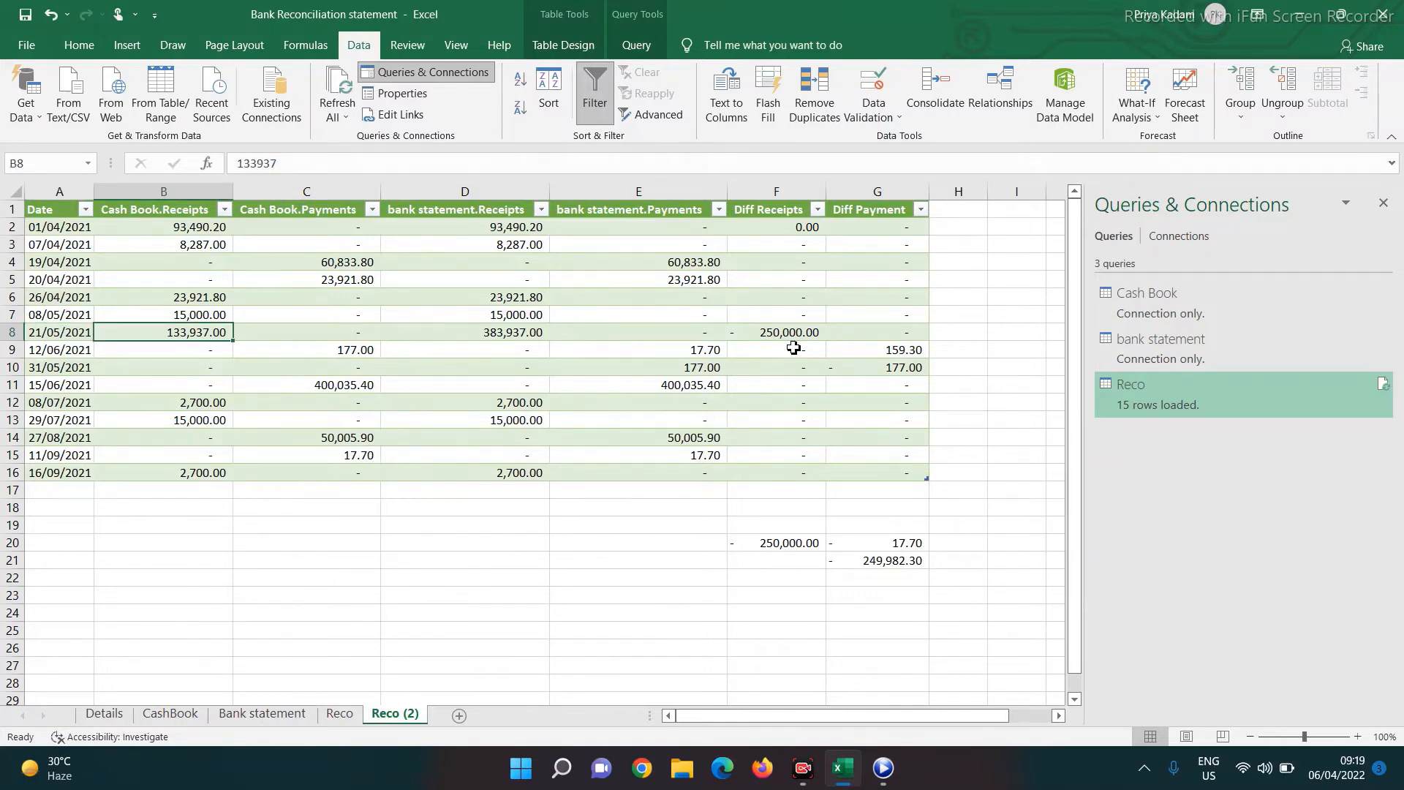
pyautogui.press('Right')
pyautogui.press('Right')
pyautogui.press('Right')
pyautogui.press('Left')
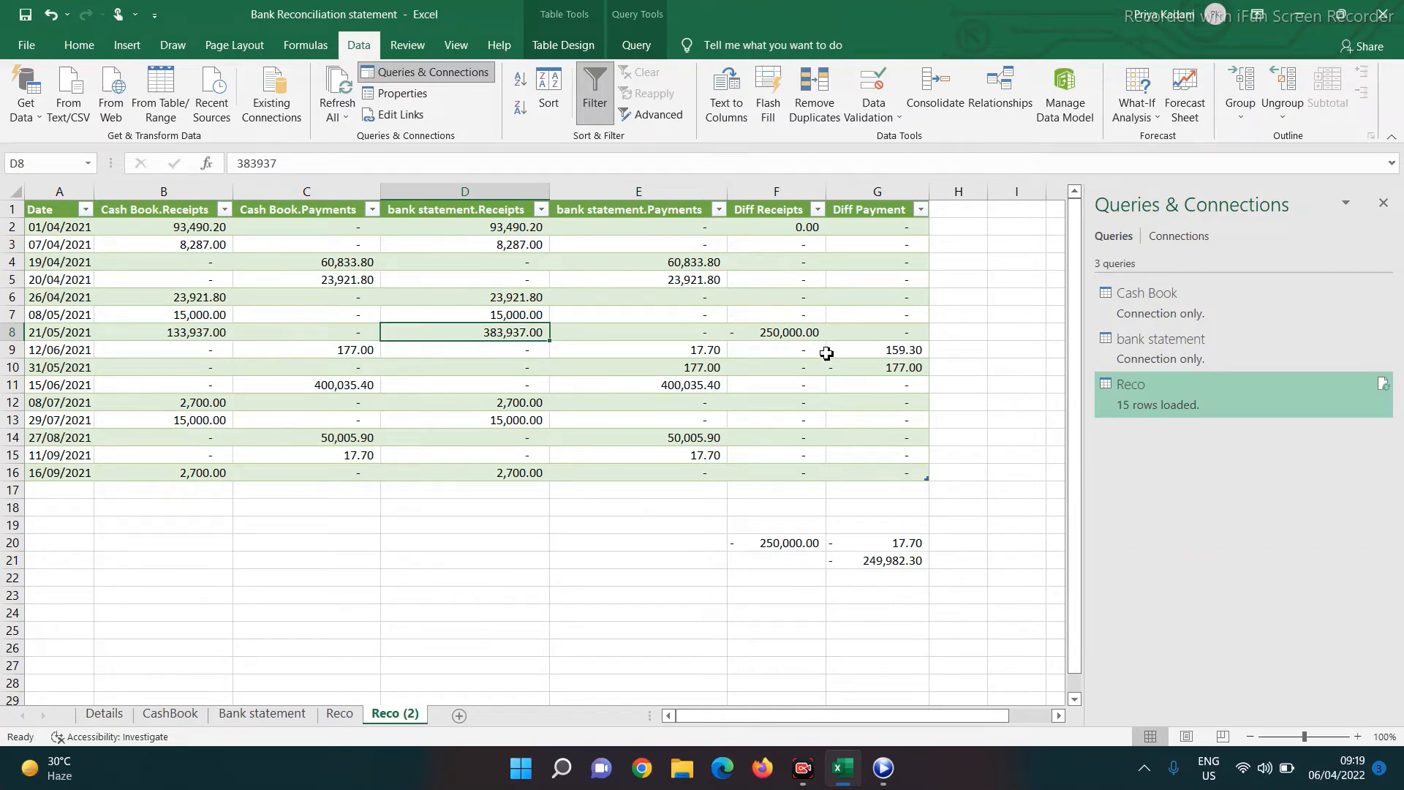
# Check the bank statement's 21/05/2021 deposit of 250,000, then return to the CashBook sheet
pyautogui.click(262, 713)
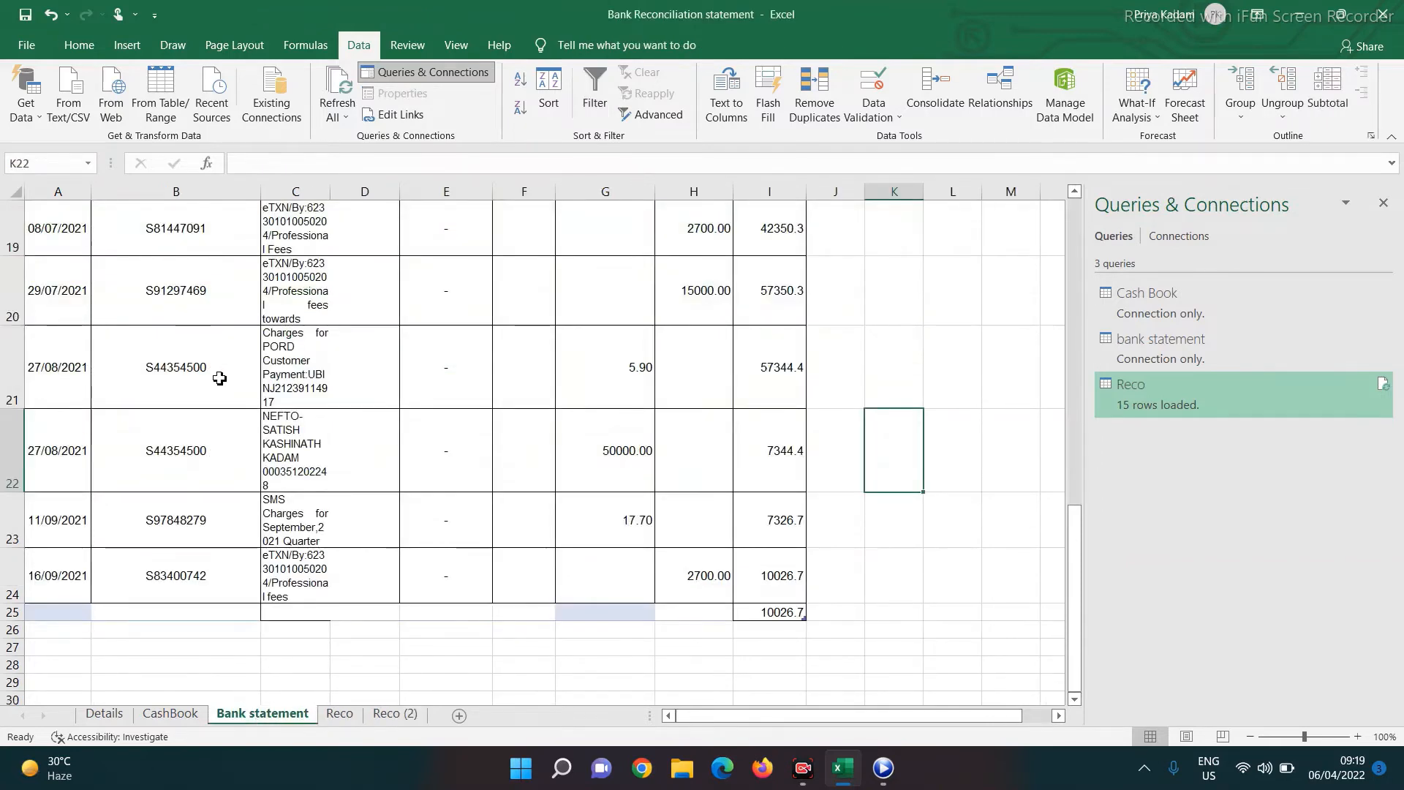
pyautogui.scroll(5, 219, 379)
pyautogui.scroll(2, 220, 378)
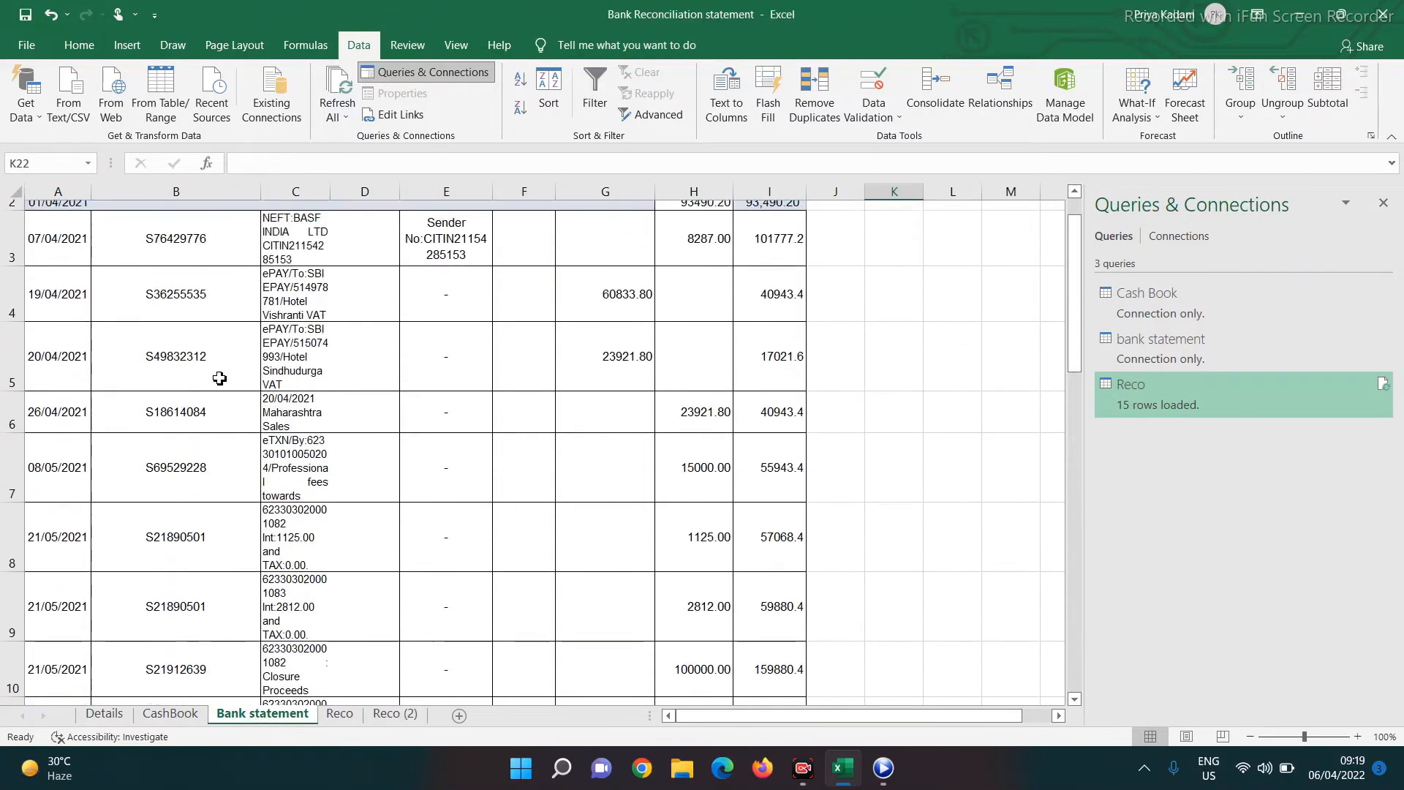
pyautogui.scroll(-2, 220, 378)
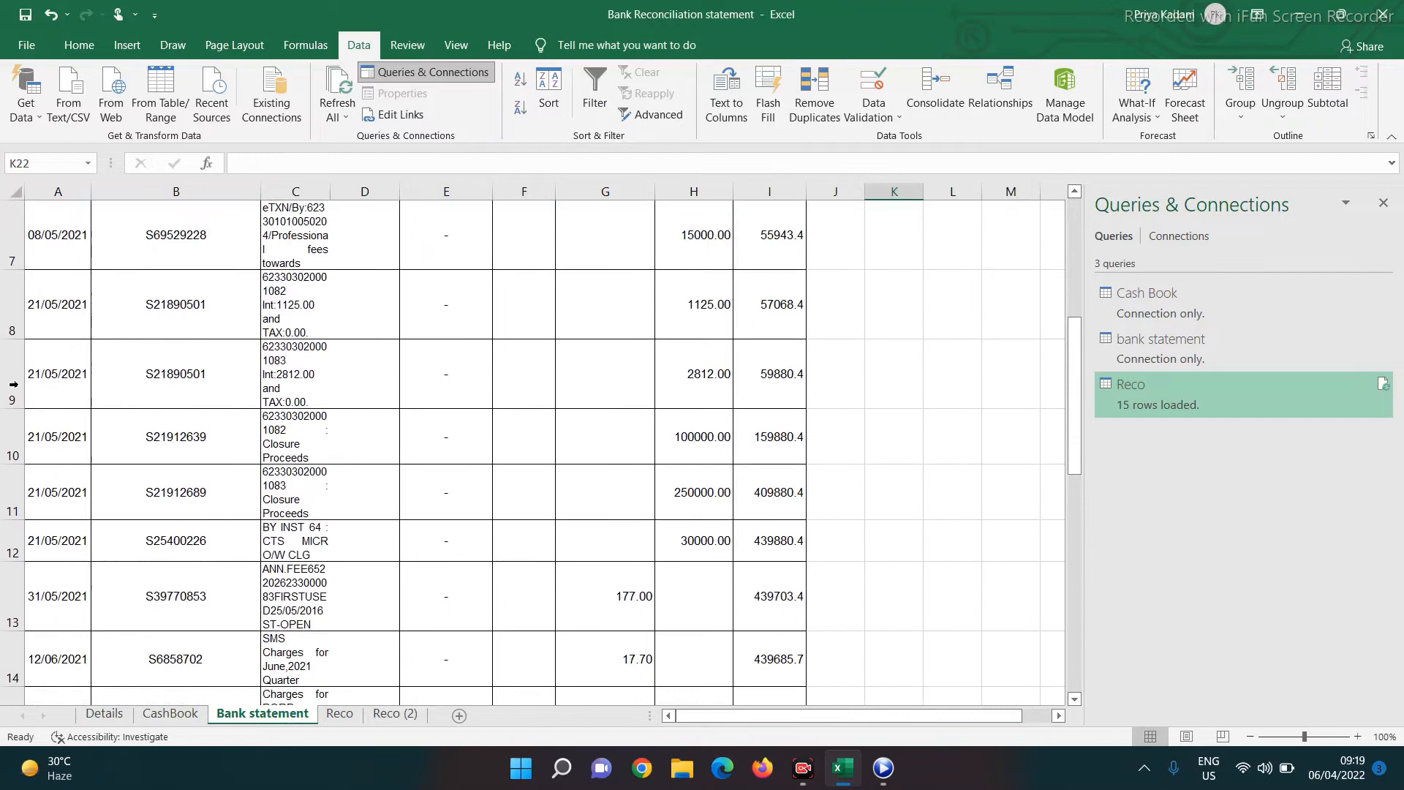
pyautogui.click(71, 374)
pyautogui.press('Down')
pyautogui.press('Down')
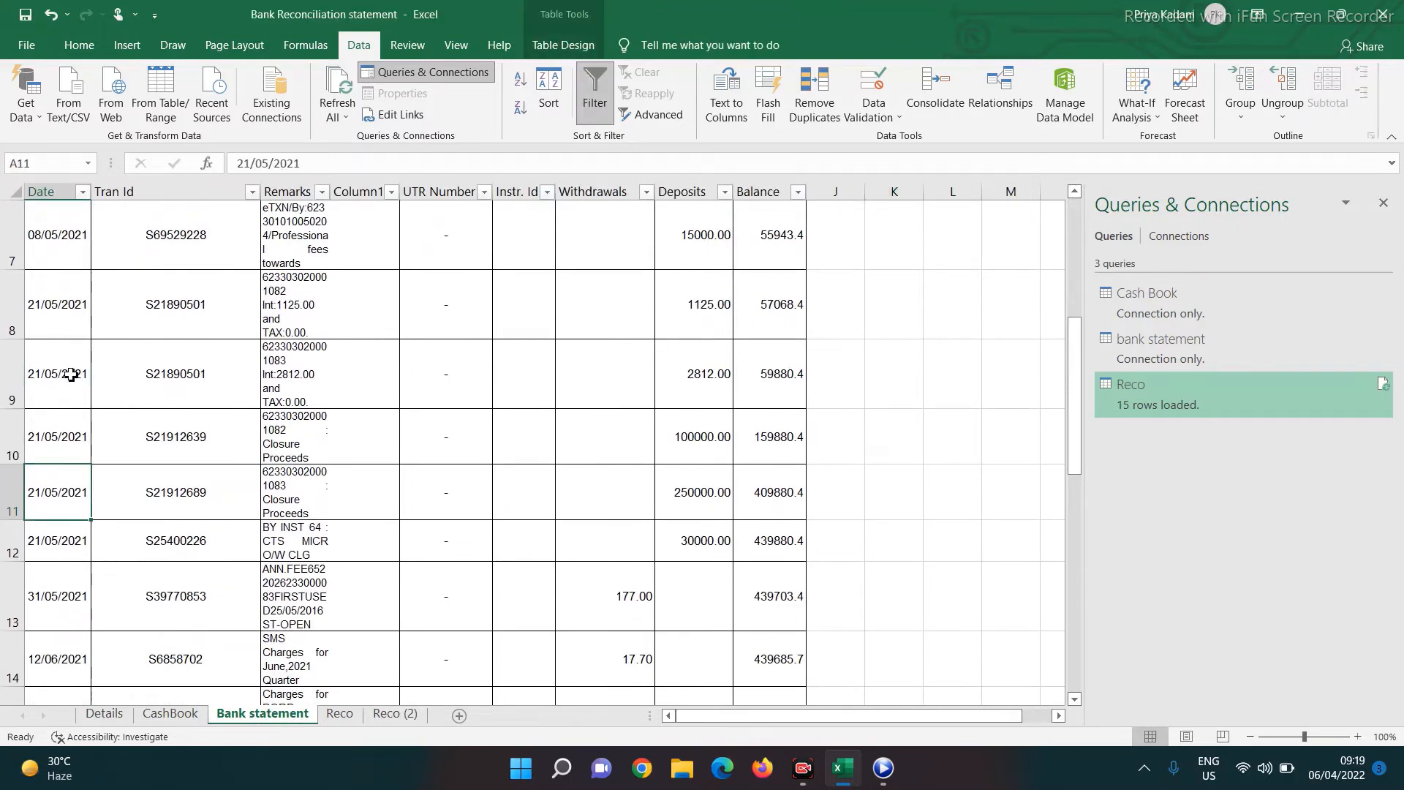
pyautogui.press('Right')
pyautogui.press('Right')
pyautogui.press('Right')
pyautogui.press('Right')
pyautogui.press('Right')
pyautogui.press('Right')
pyautogui.press('Right')
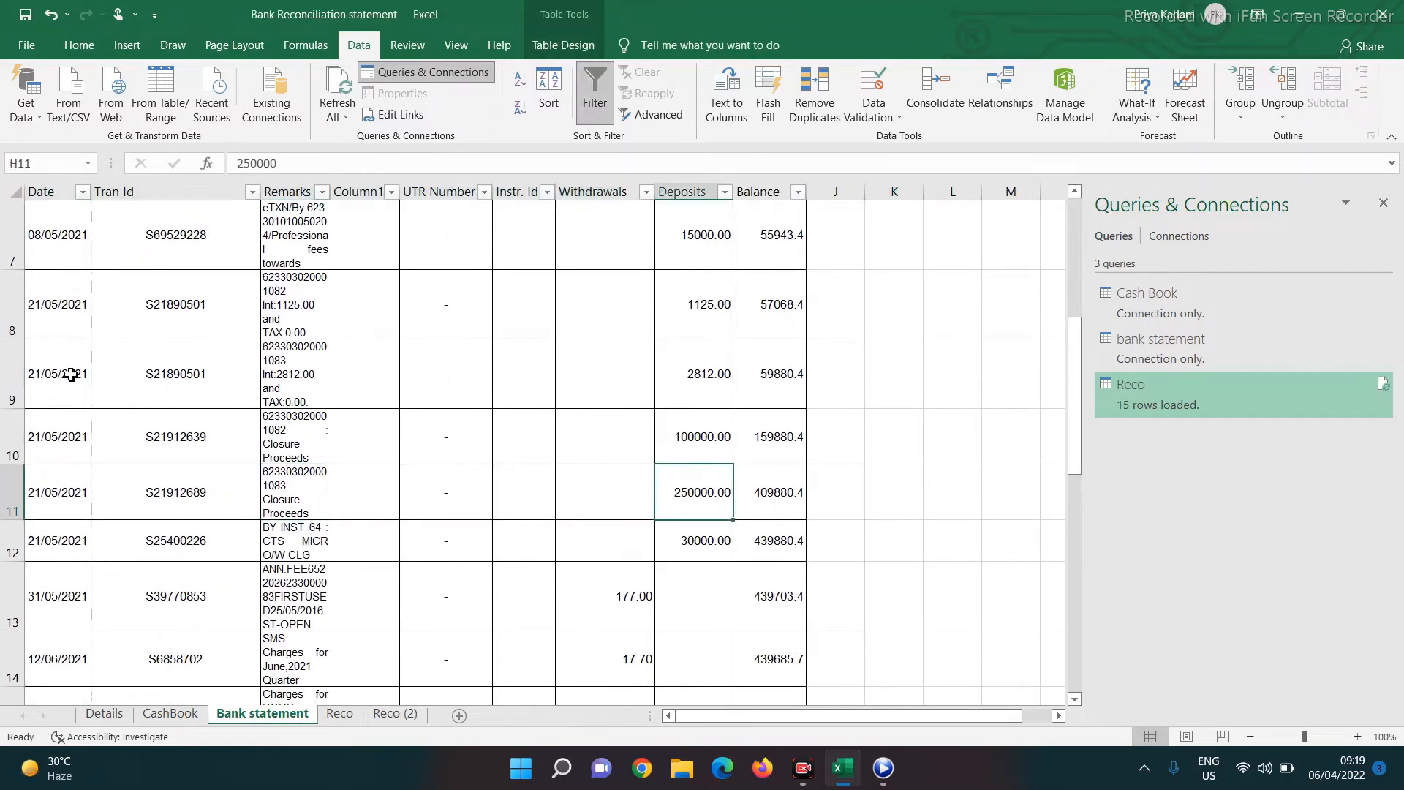
pyautogui.press('Left')
pyautogui.press('Left')
pyautogui.press('Left')
pyautogui.press('Left')
pyautogui.press('Left')
pyautogui.press('Left')
pyautogui.press('Left')
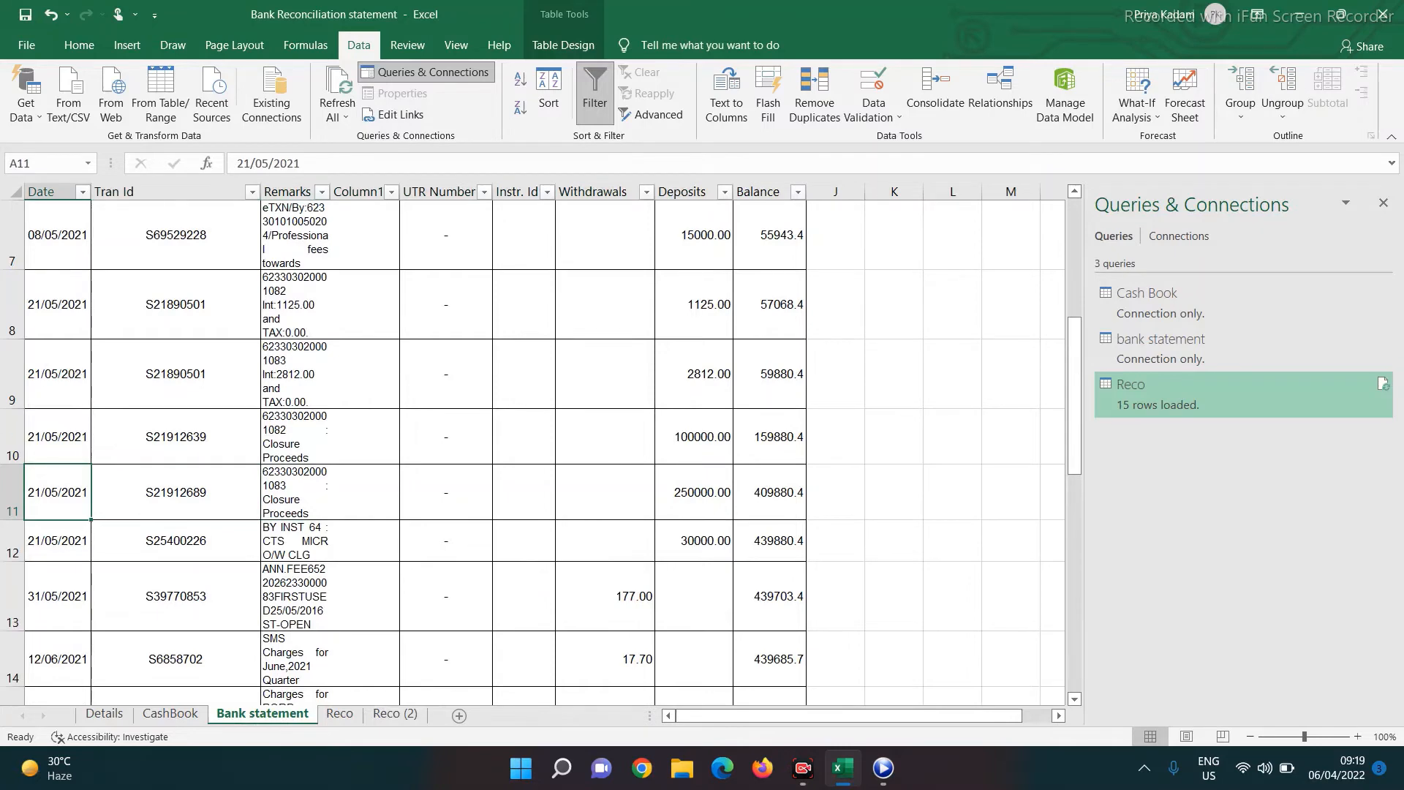
pyautogui.click(168, 715)
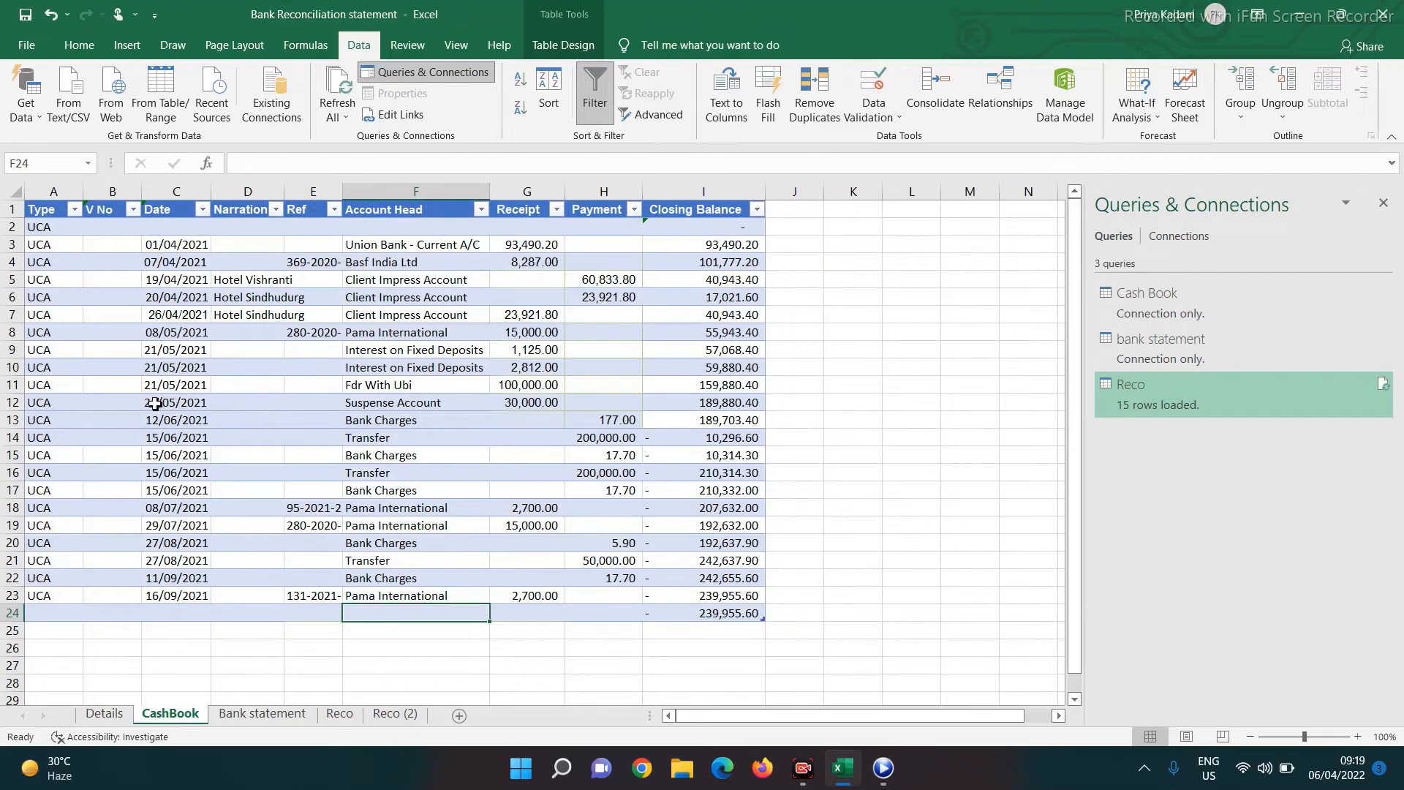
# Insert a blank row 12 above the Suspense Account entry in CashBook
pyautogui.rightClick(12, 402)
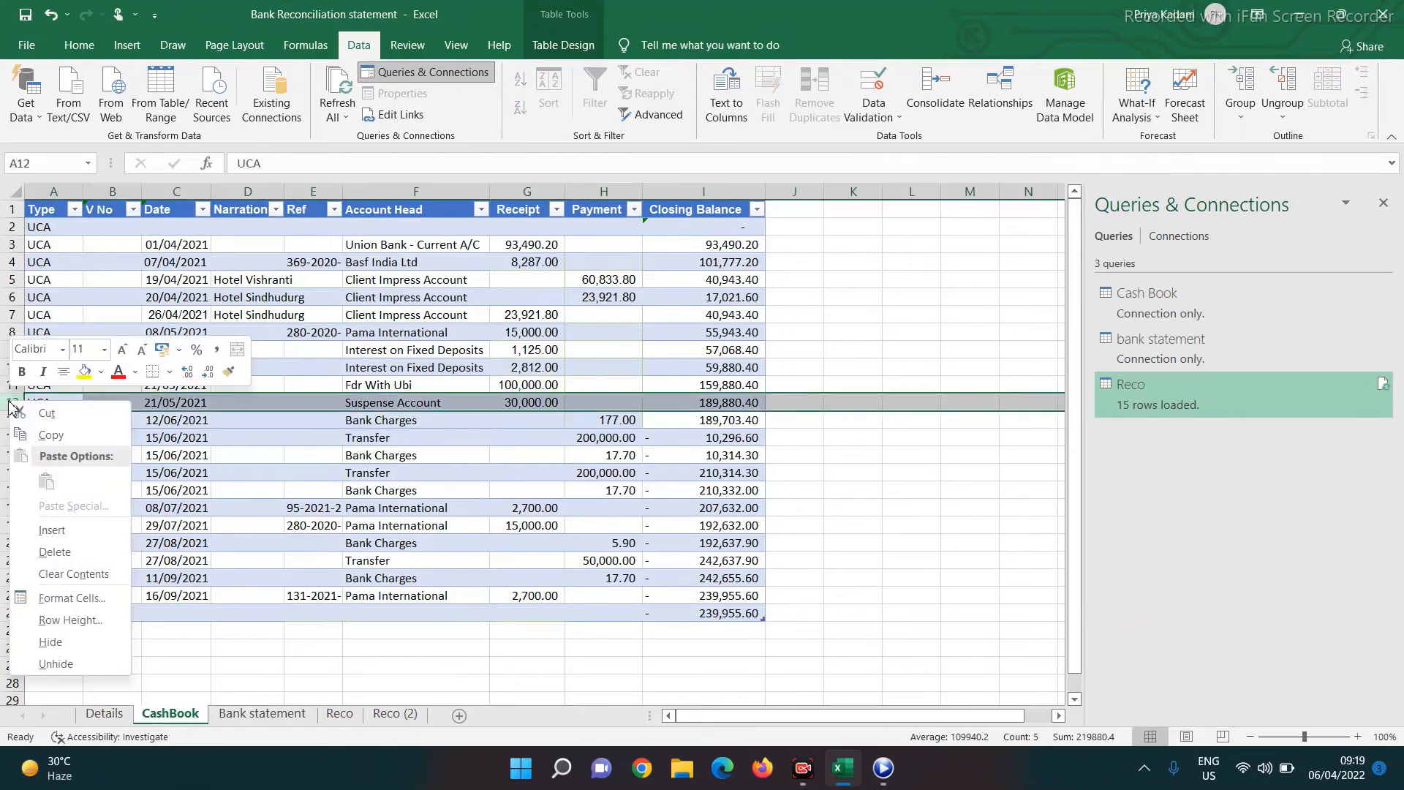
pyautogui.click(29, 534)
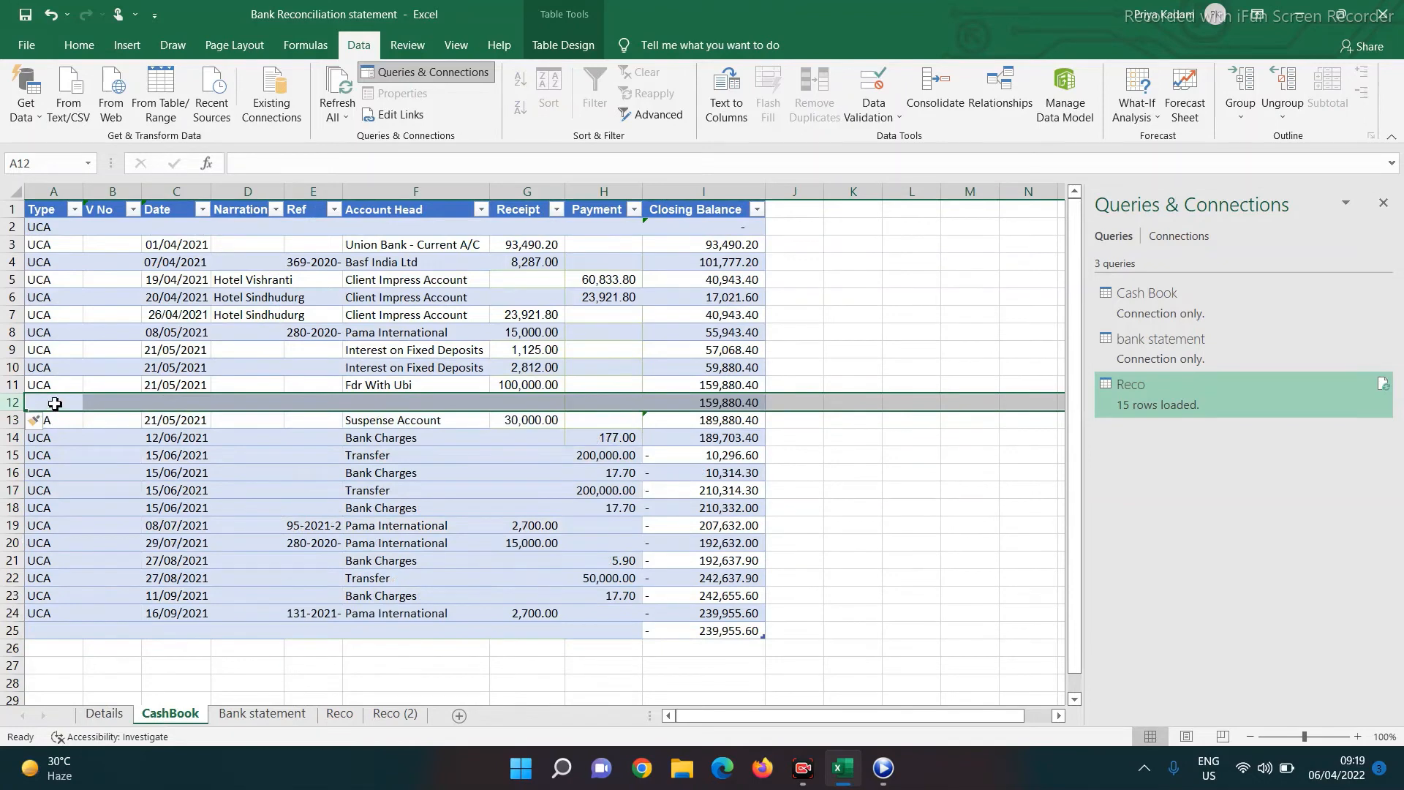
pyautogui.click(55, 403)
pyautogui.write('00')
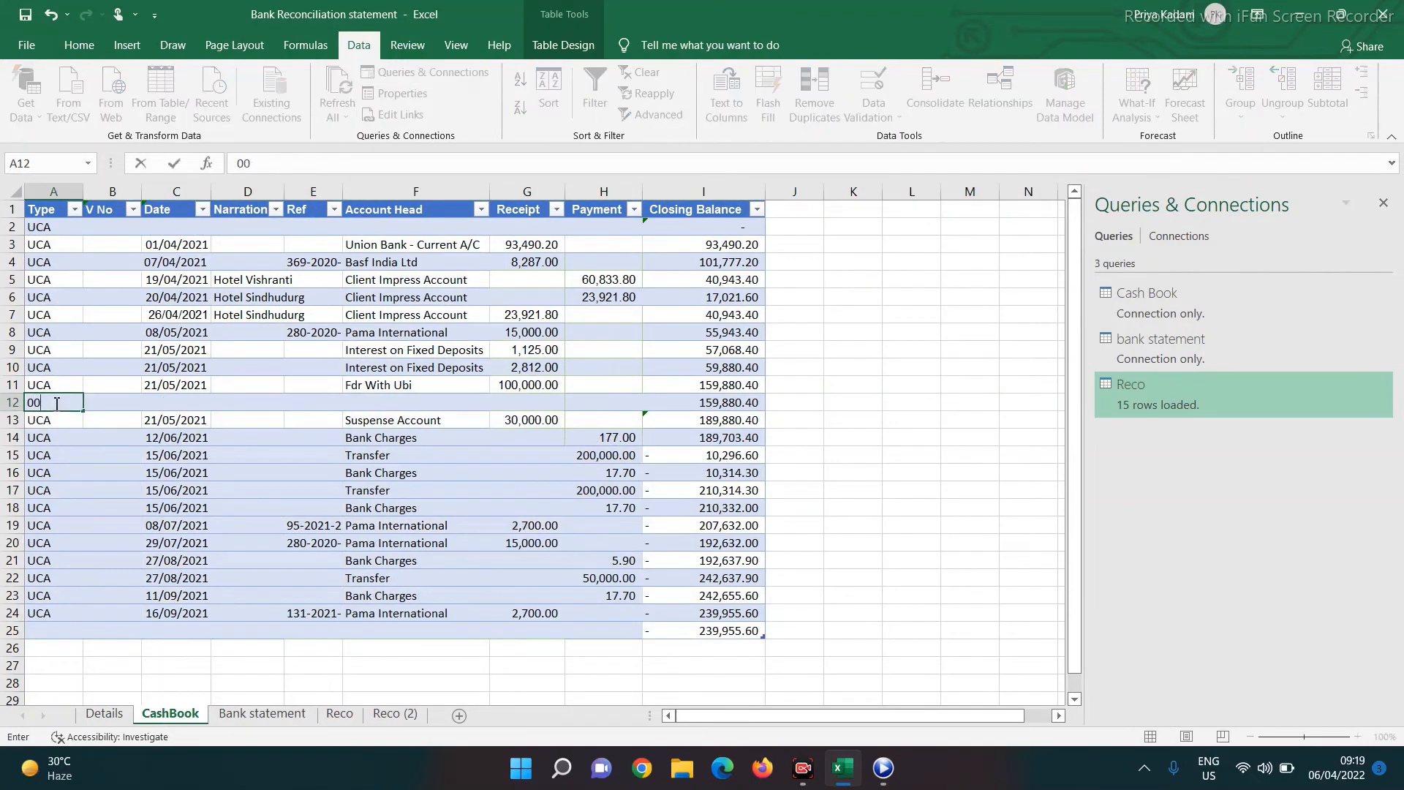
pyautogui.press('Escape')
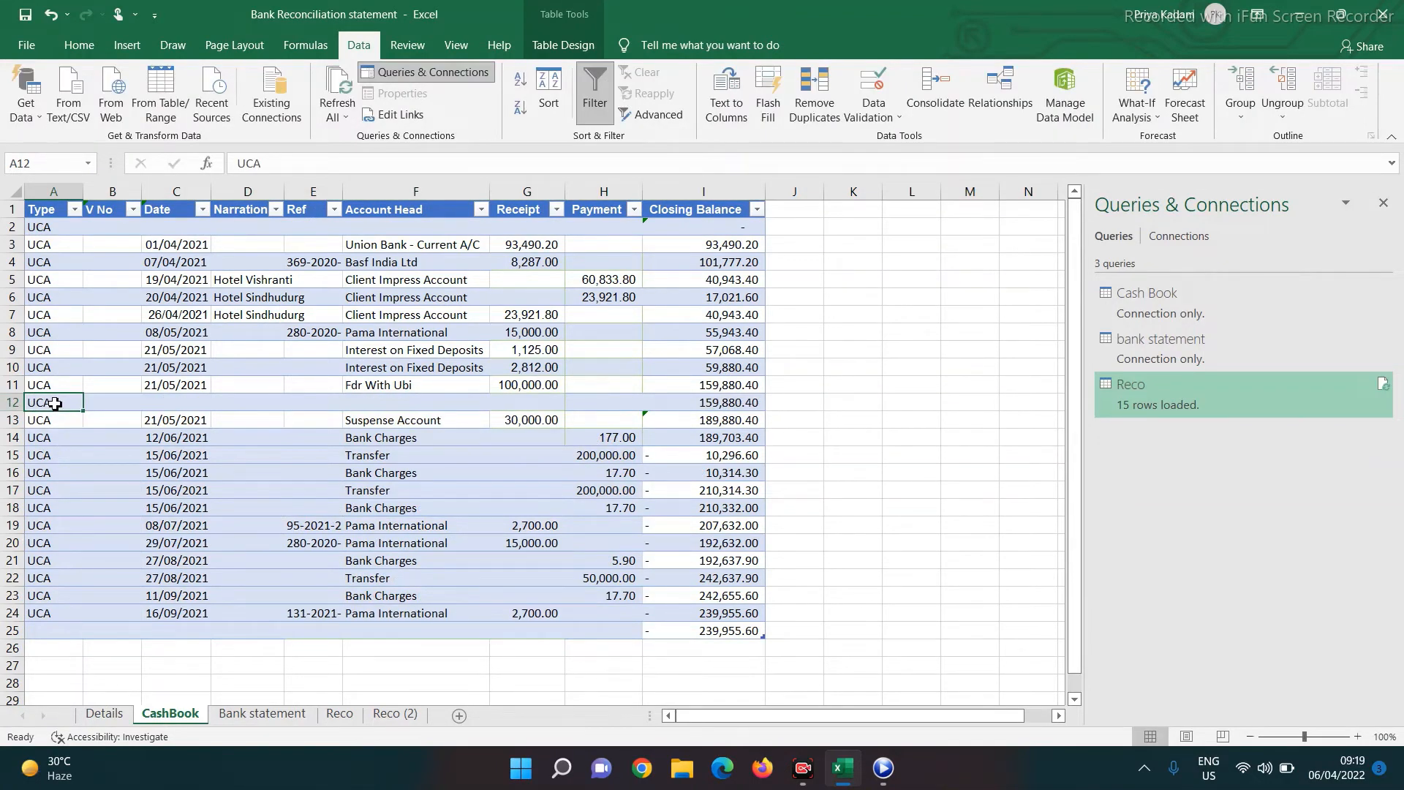
# Fill row 12 with date 21/05/2021, a 250,000.00 receipt and Suspense Account head
pyautogui.press('Right')
pyautogui.press('Right')
pyautogui.hotkey('ctrl', 'd')
pyautogui.press('Right')
pyautogui.press('Right')
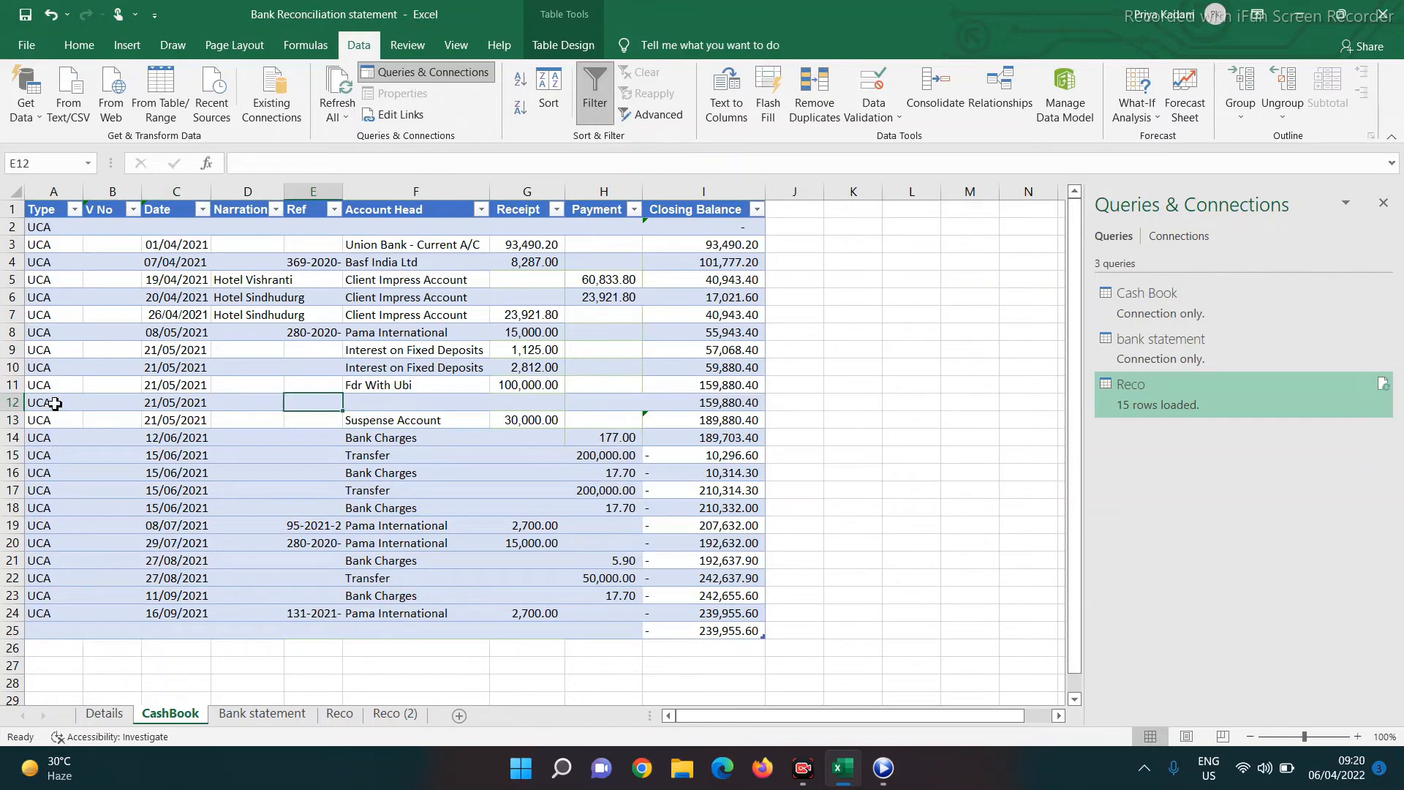
pyautogui.press('Right')
pyautogui.press('Right')
pyautogui.write('250,000')
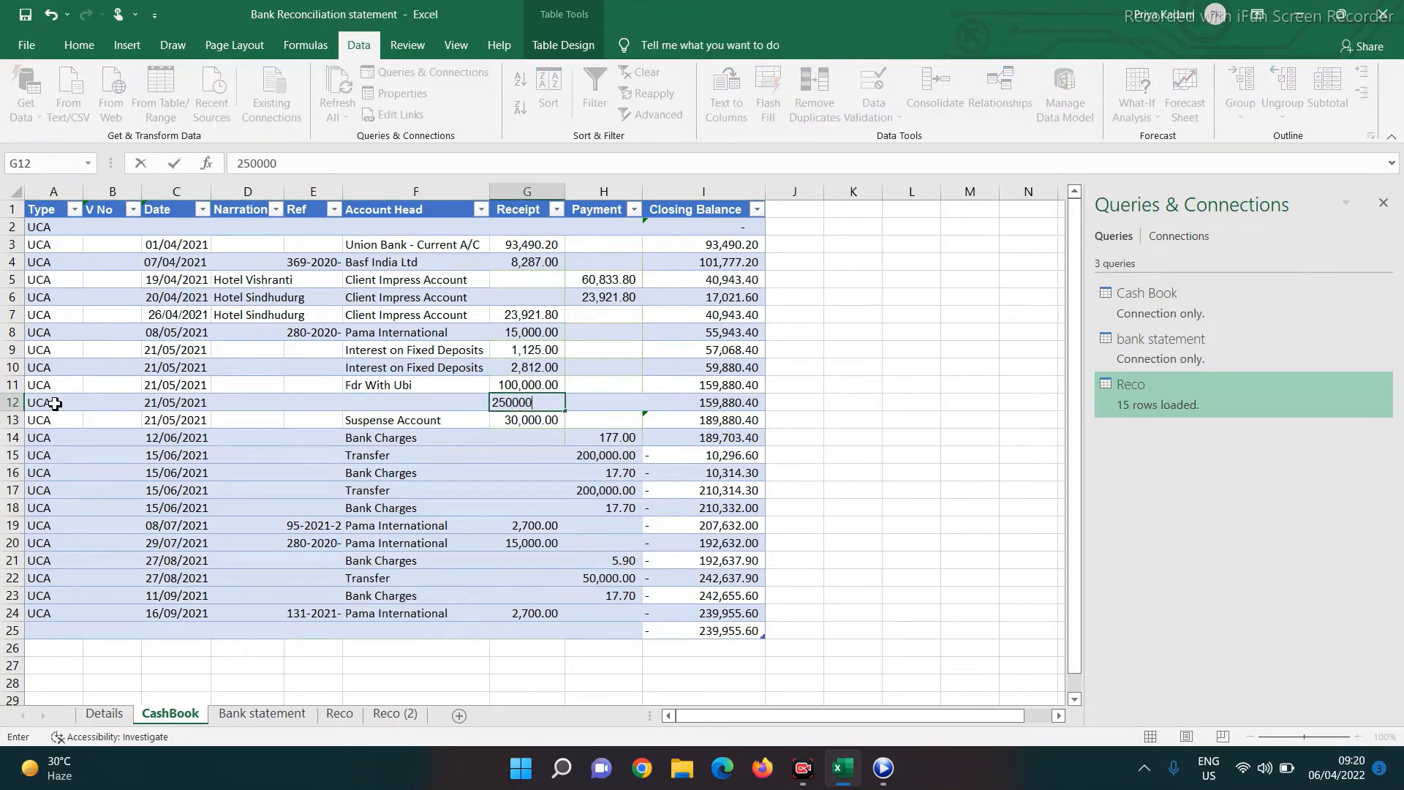
pyautogui.press('Return')
pyautogui.press('Up')
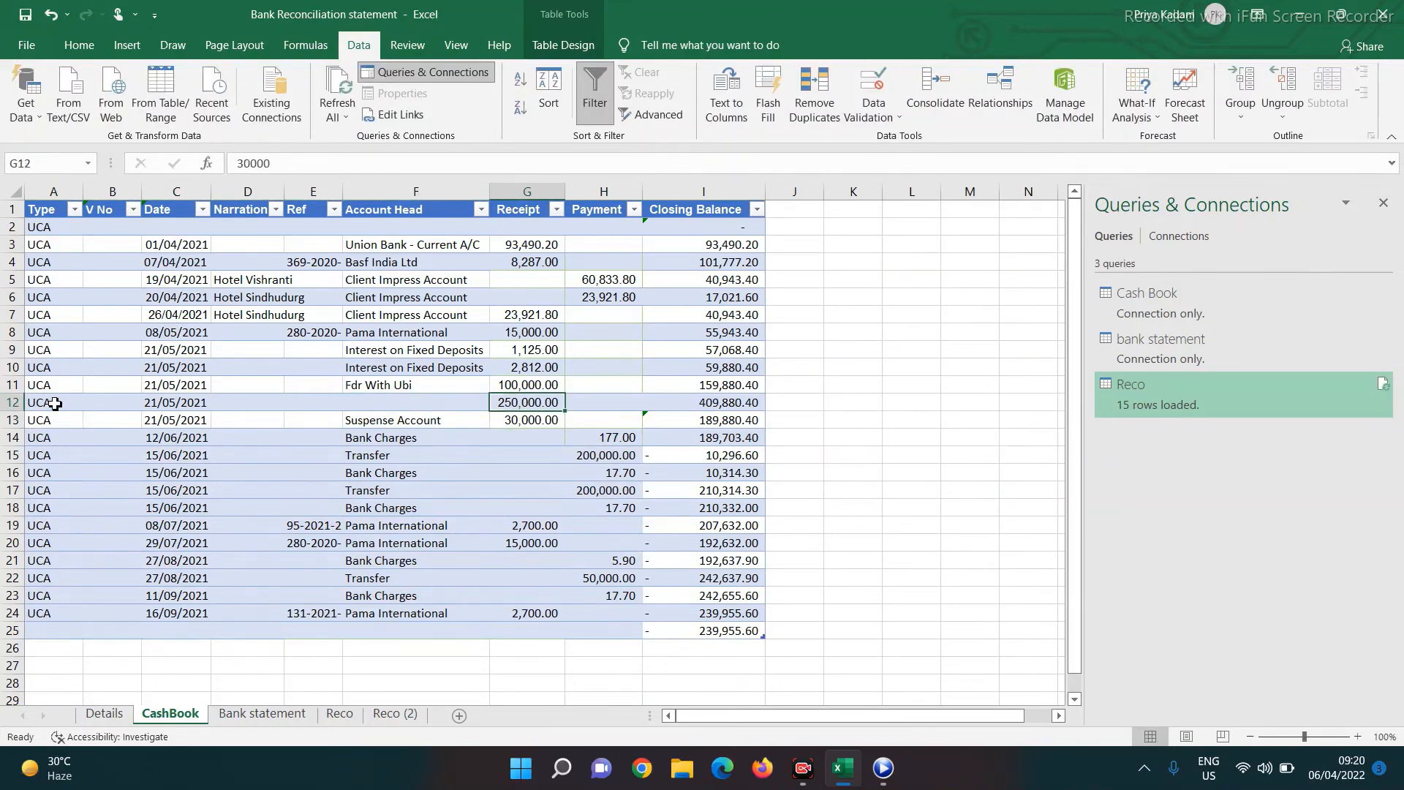
pyautogui.press('Left')
pyautogui.write('S')
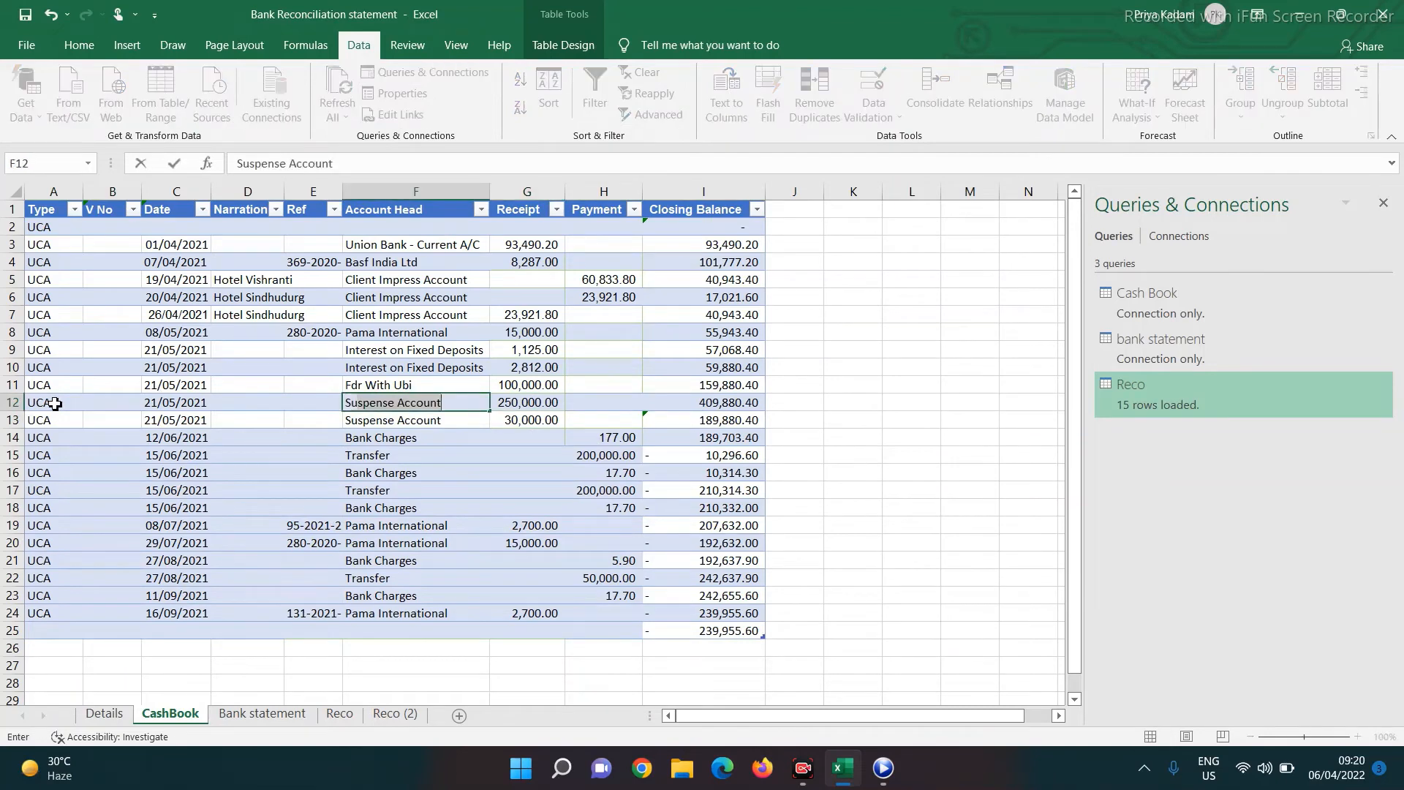
pyautogui.press('Return')
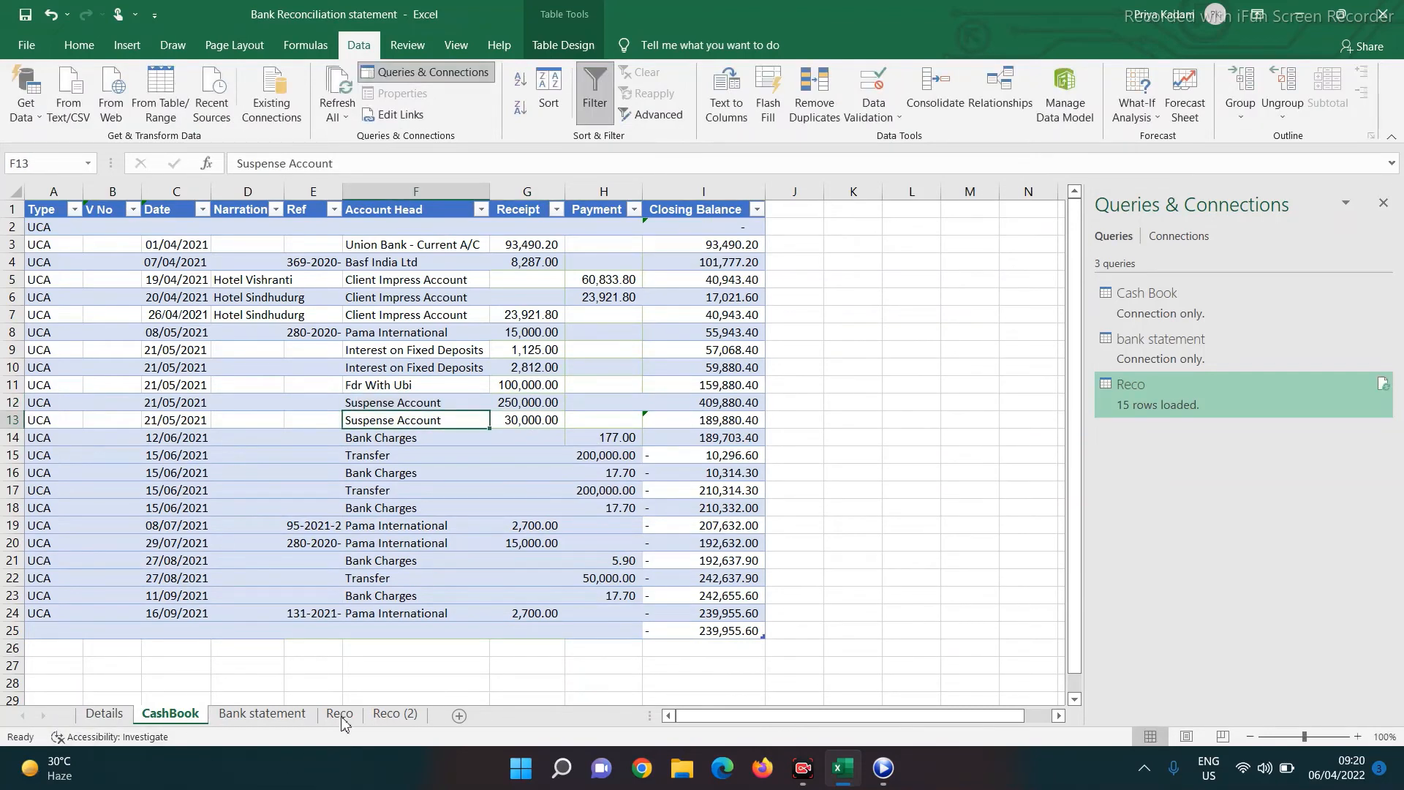
pyautogui.click(398, 717)
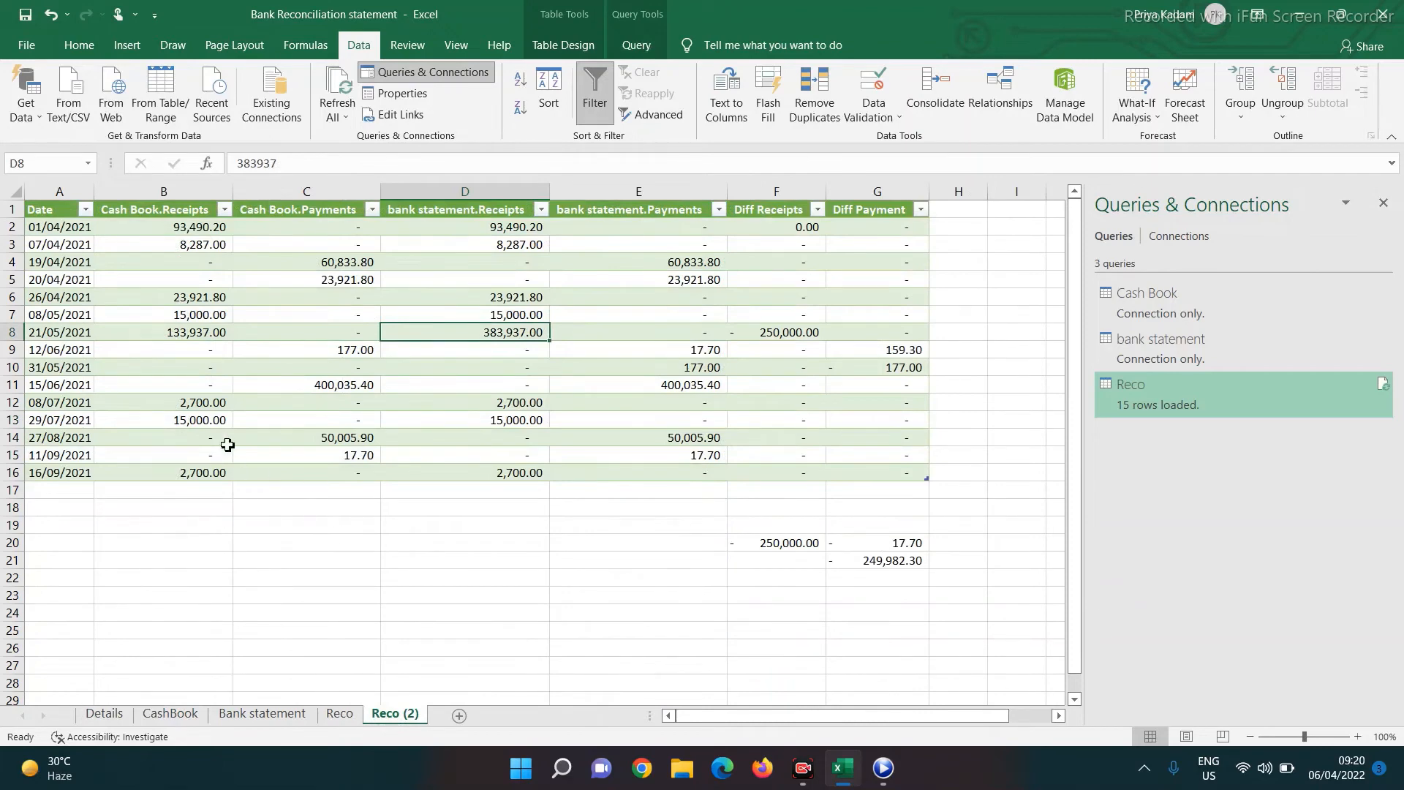
# Refresh all queries and inspect the remaining 177.00 payment mismatch in Reco (2)
pyautogui.click(340, 109)
pyautogui.click(362, 139)
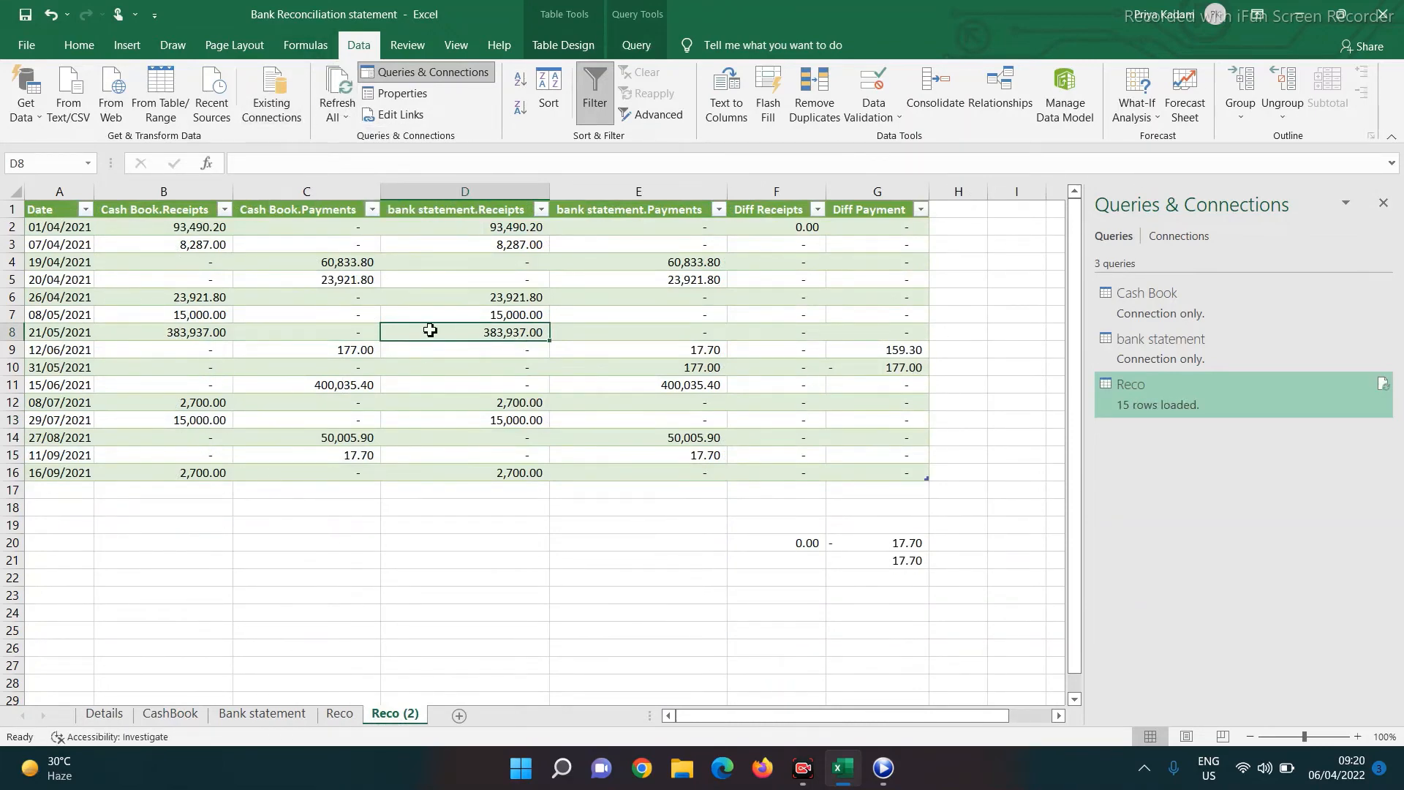
pyautogui.click(64, 350)
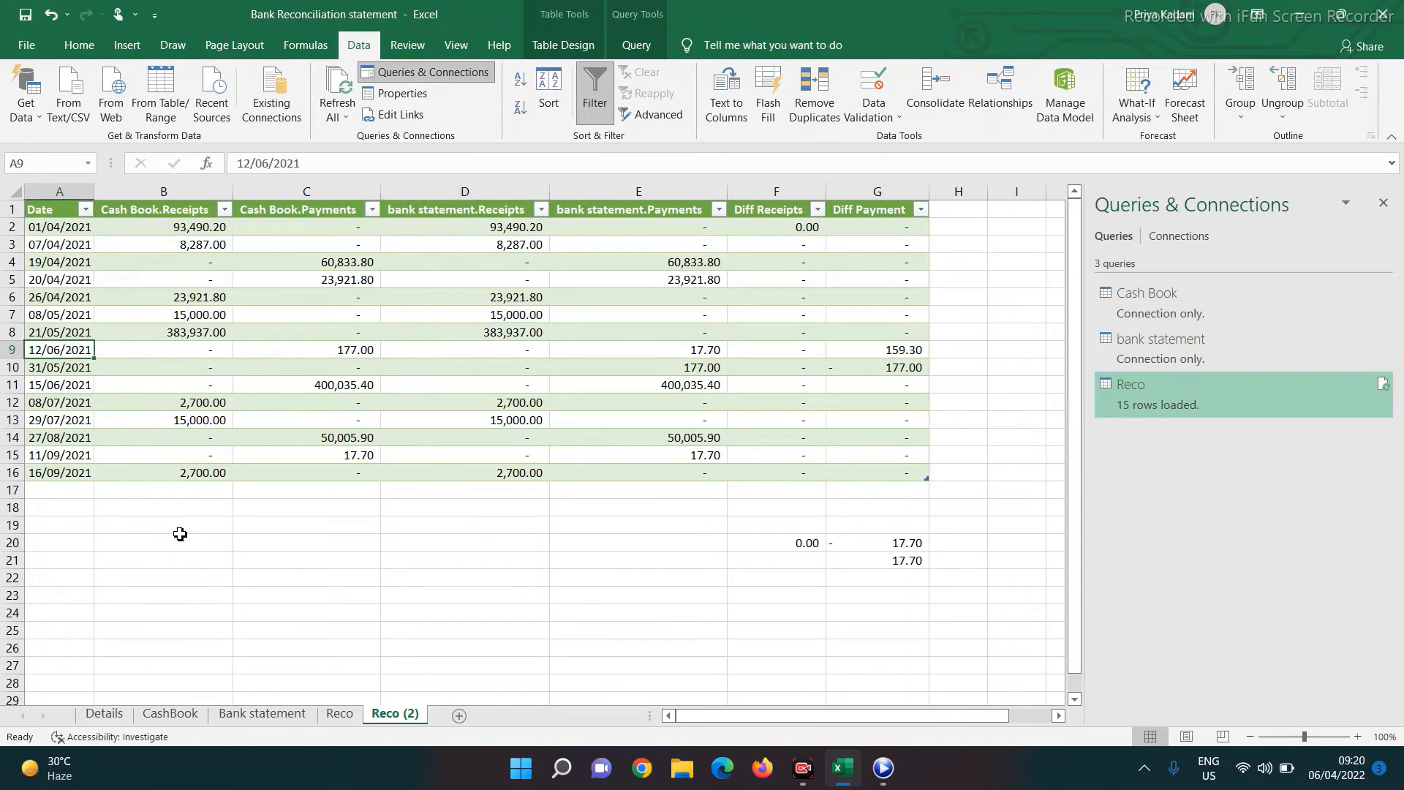
pyautogui.click(336, 352)
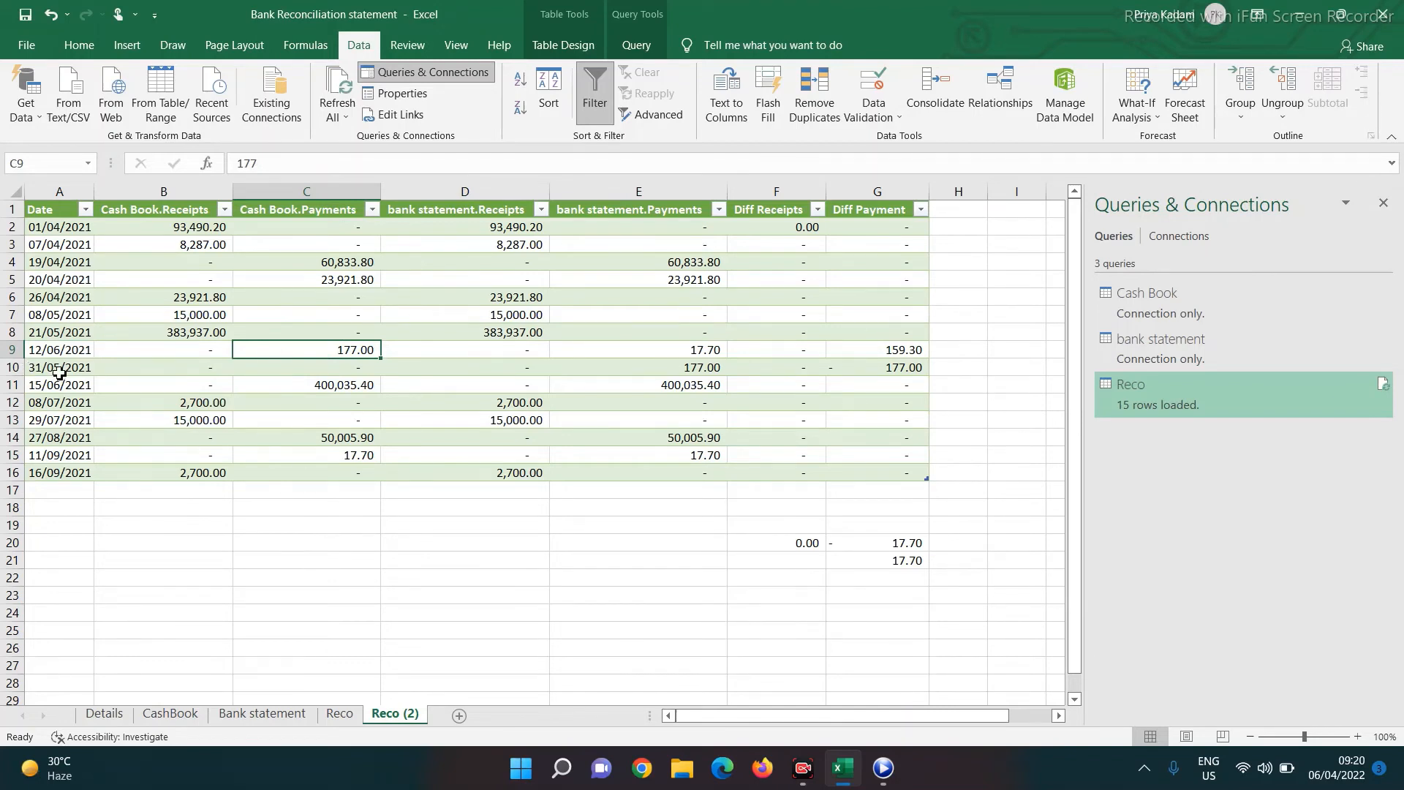
pyautogui.click(707, 370)
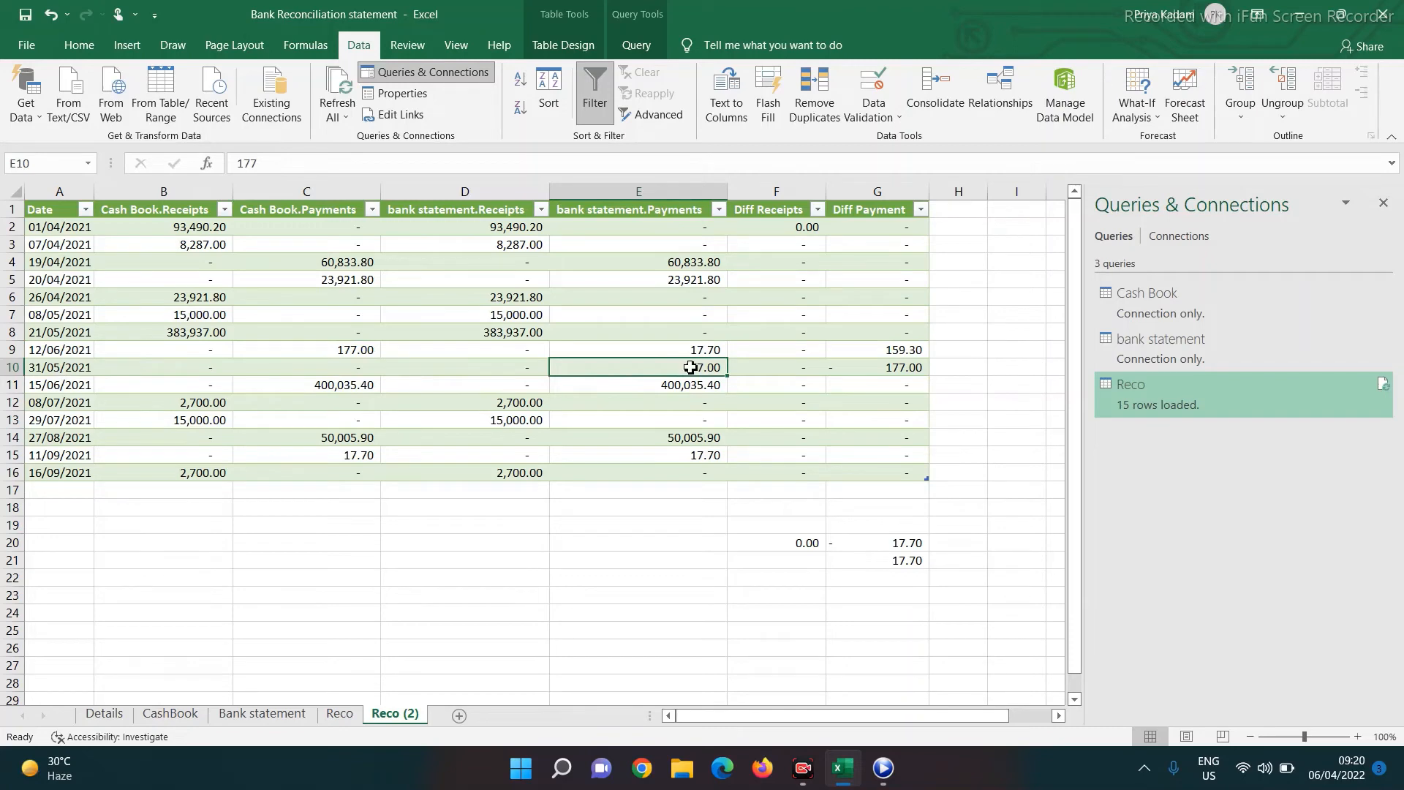
# Compare the two 177.00 charge dates and select that charge's date in CashBook
pyautogui.click(52, 369)
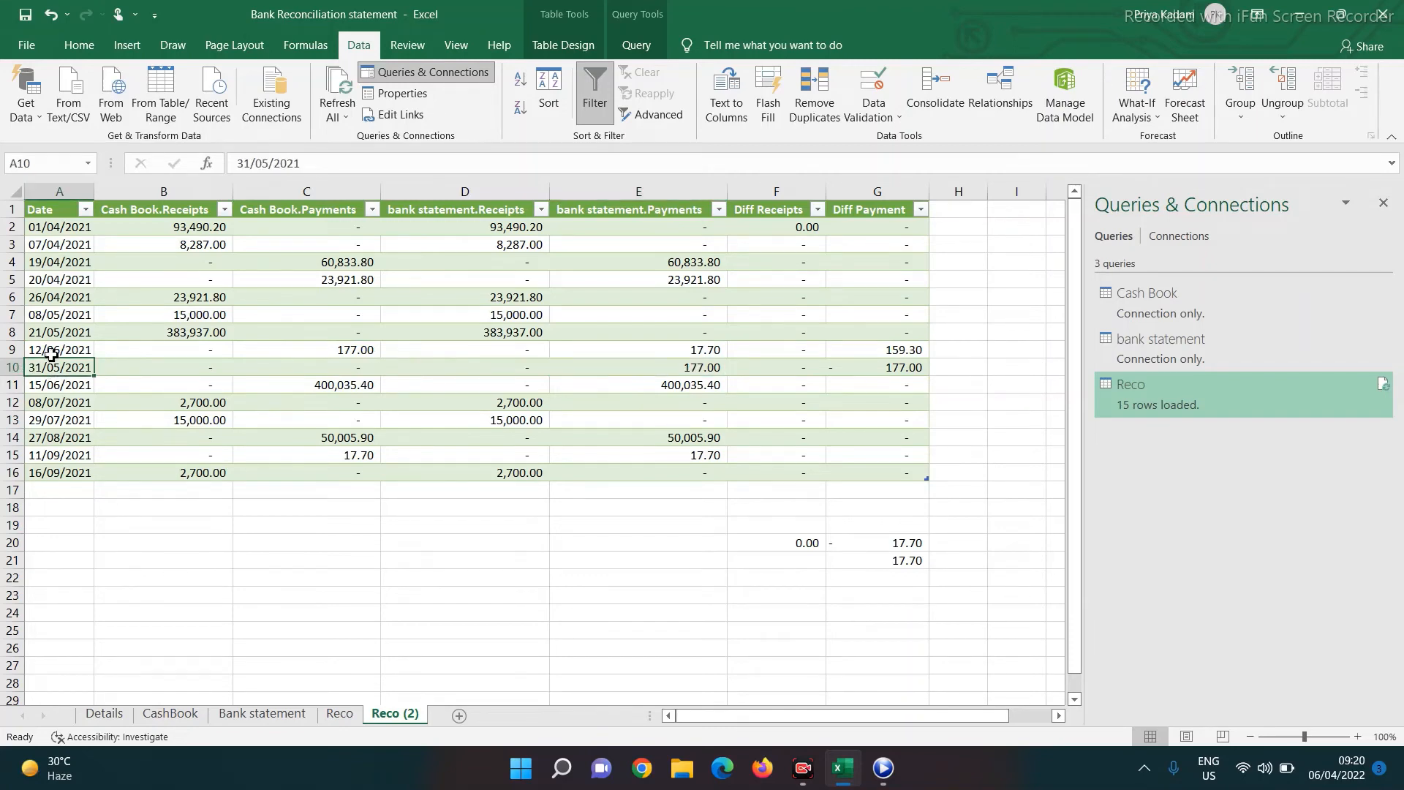
pyautogui.click(52, 353)
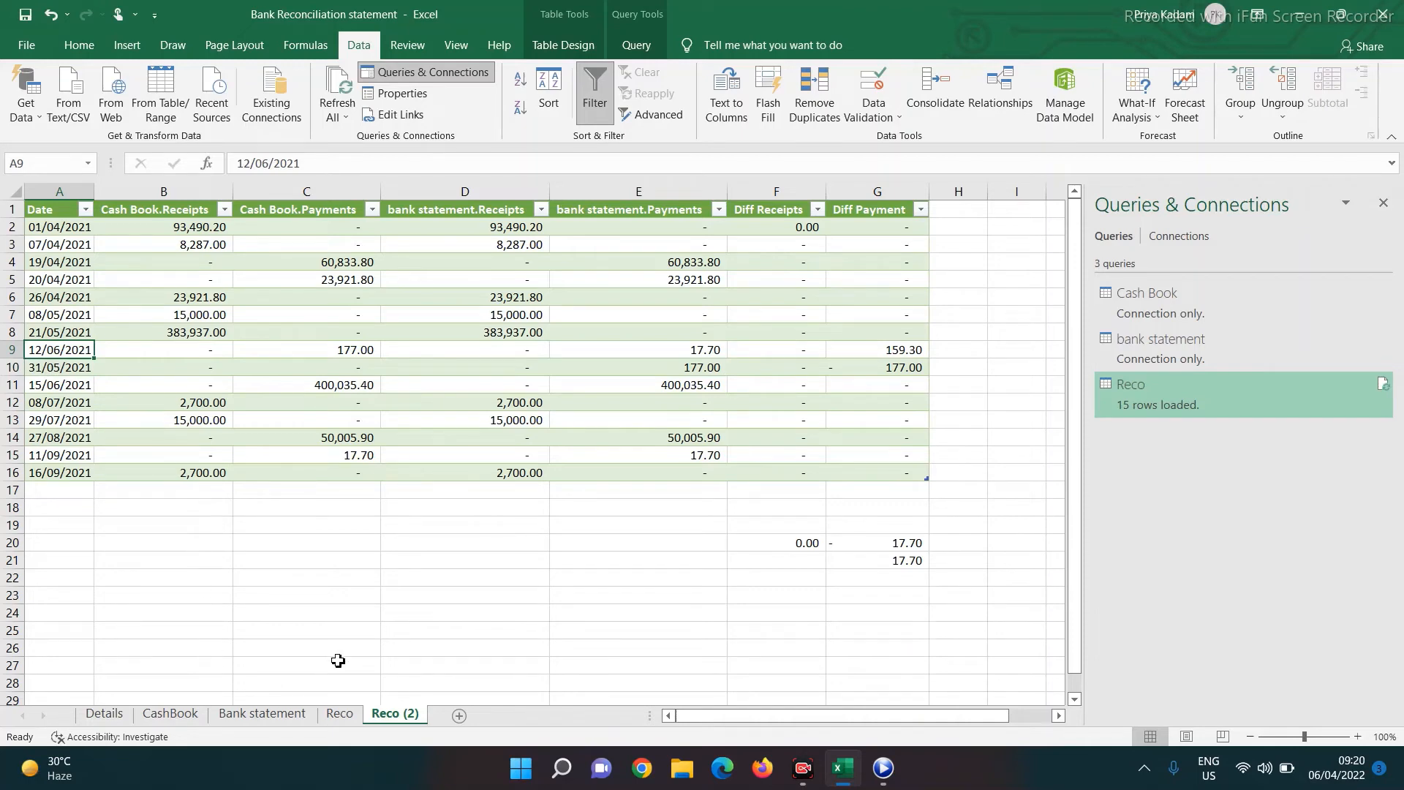
pyautogui.click(169, 714)
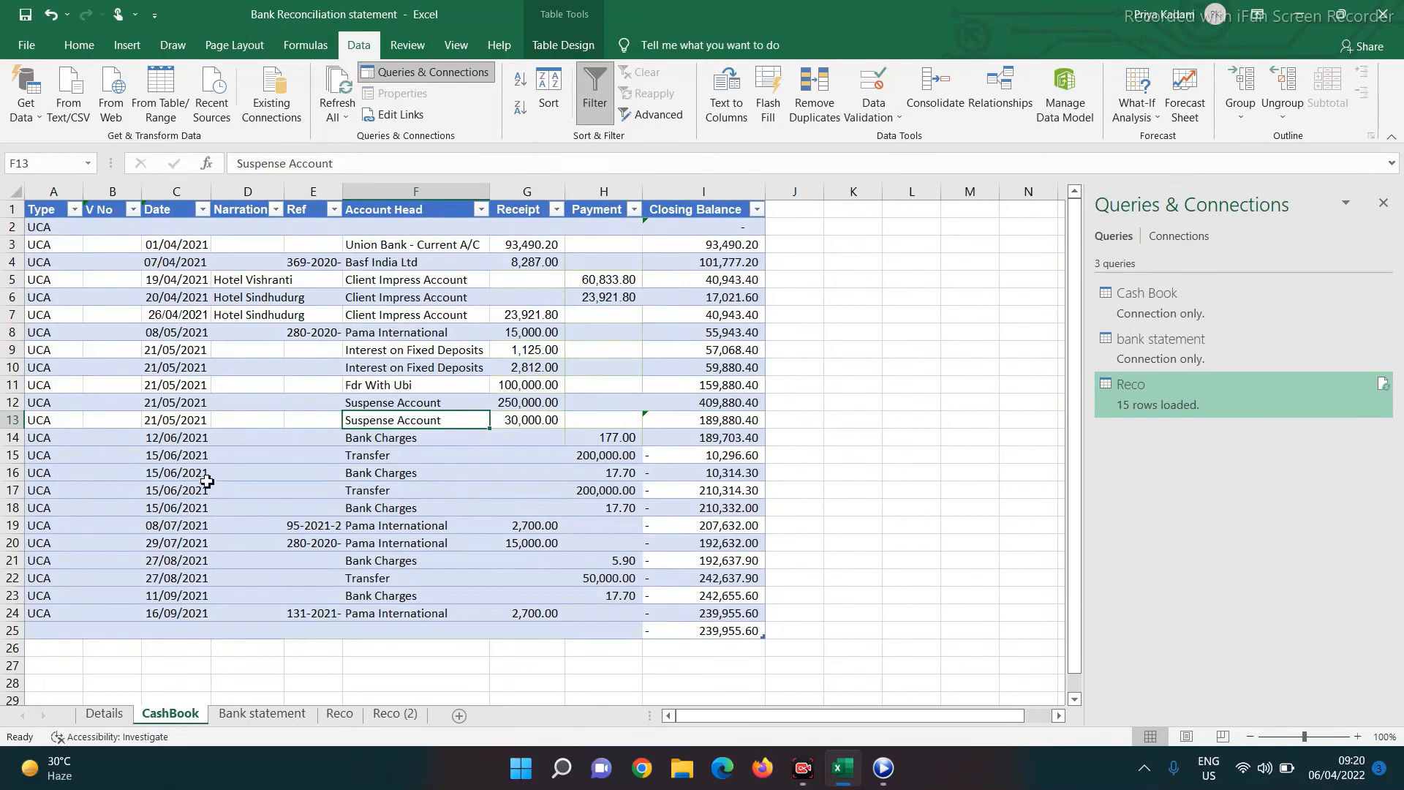
pyautogui.click(158, 440)
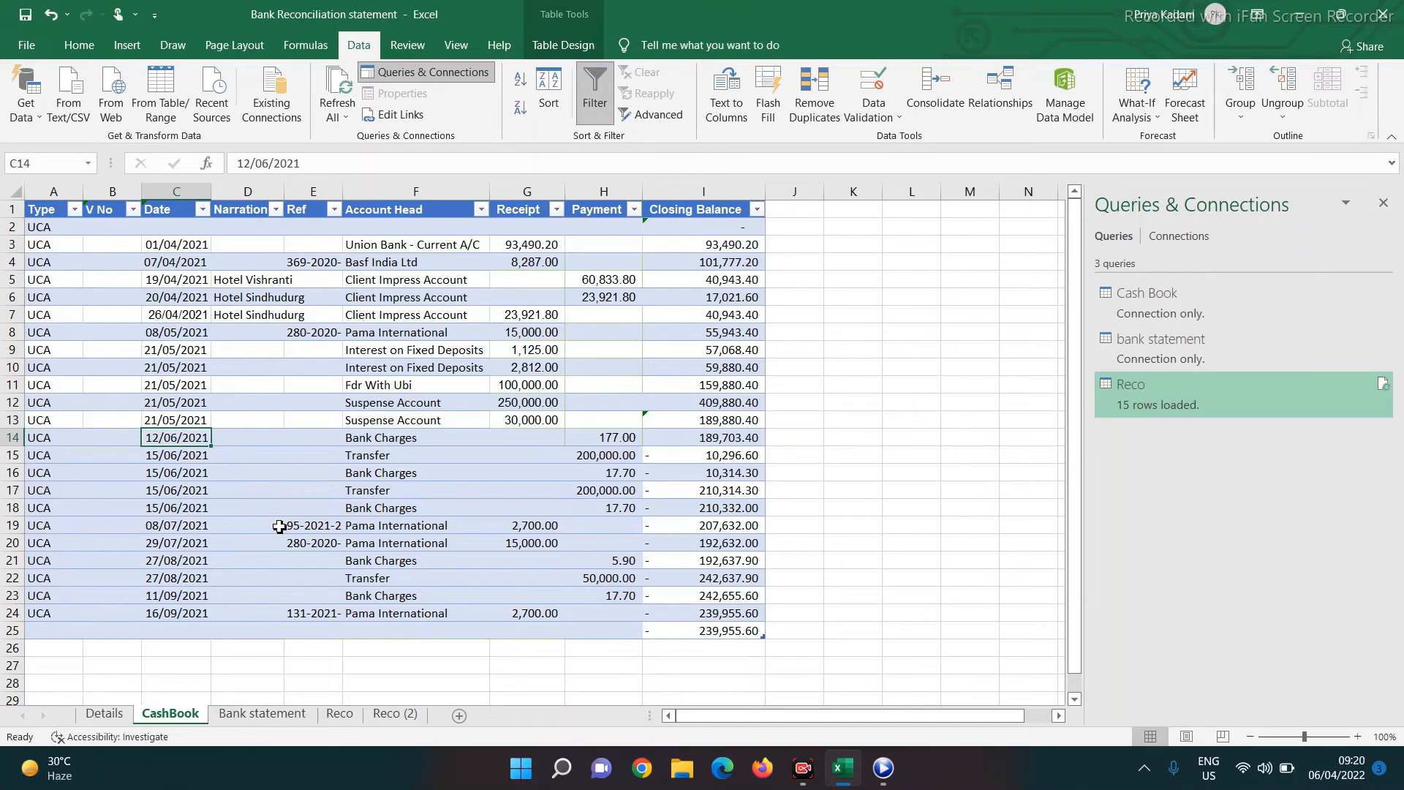
# Redate the CashBook 177.00 bank charge to 31/05/2021, copied from Reco (2)
pyautogui.press('Delete')
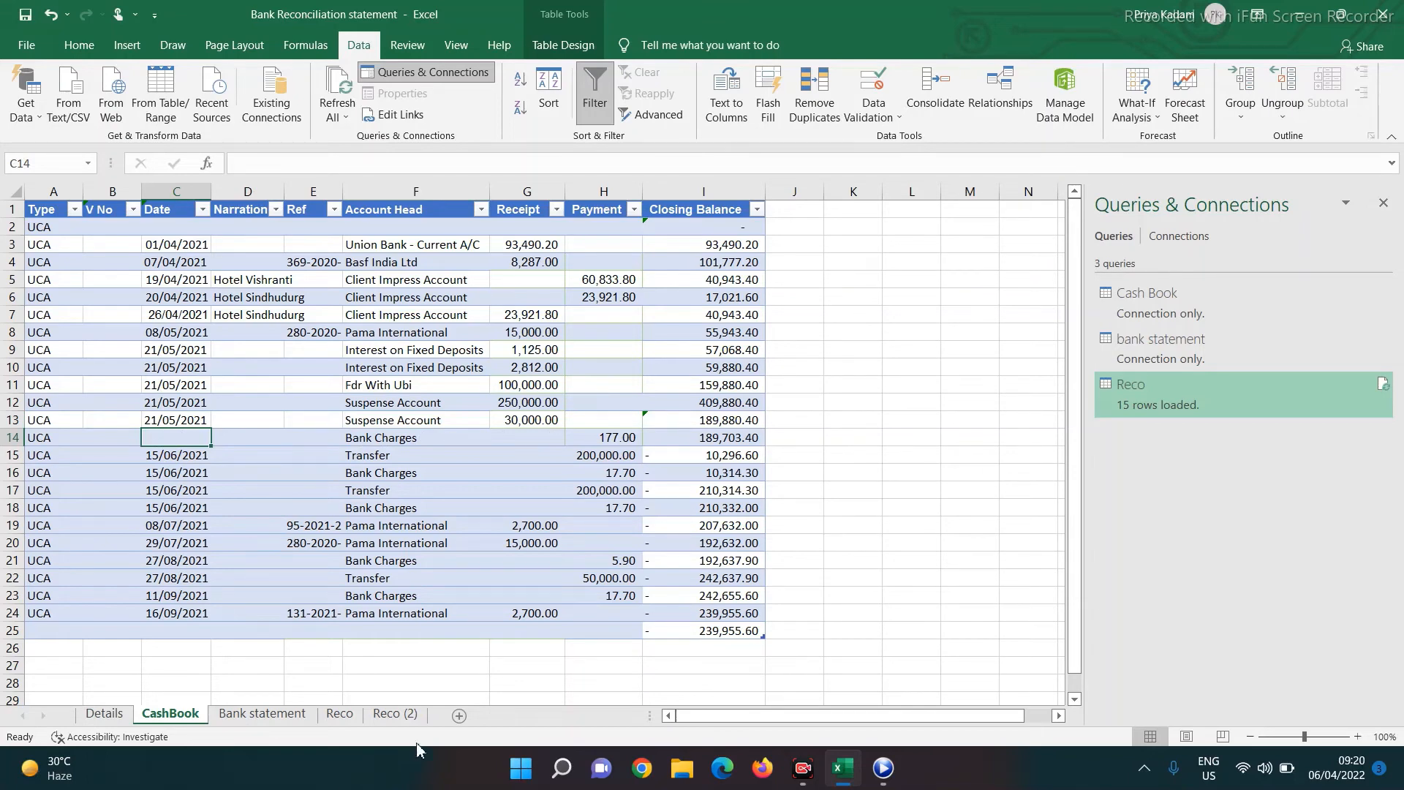
pyautogui.click(344, 717)
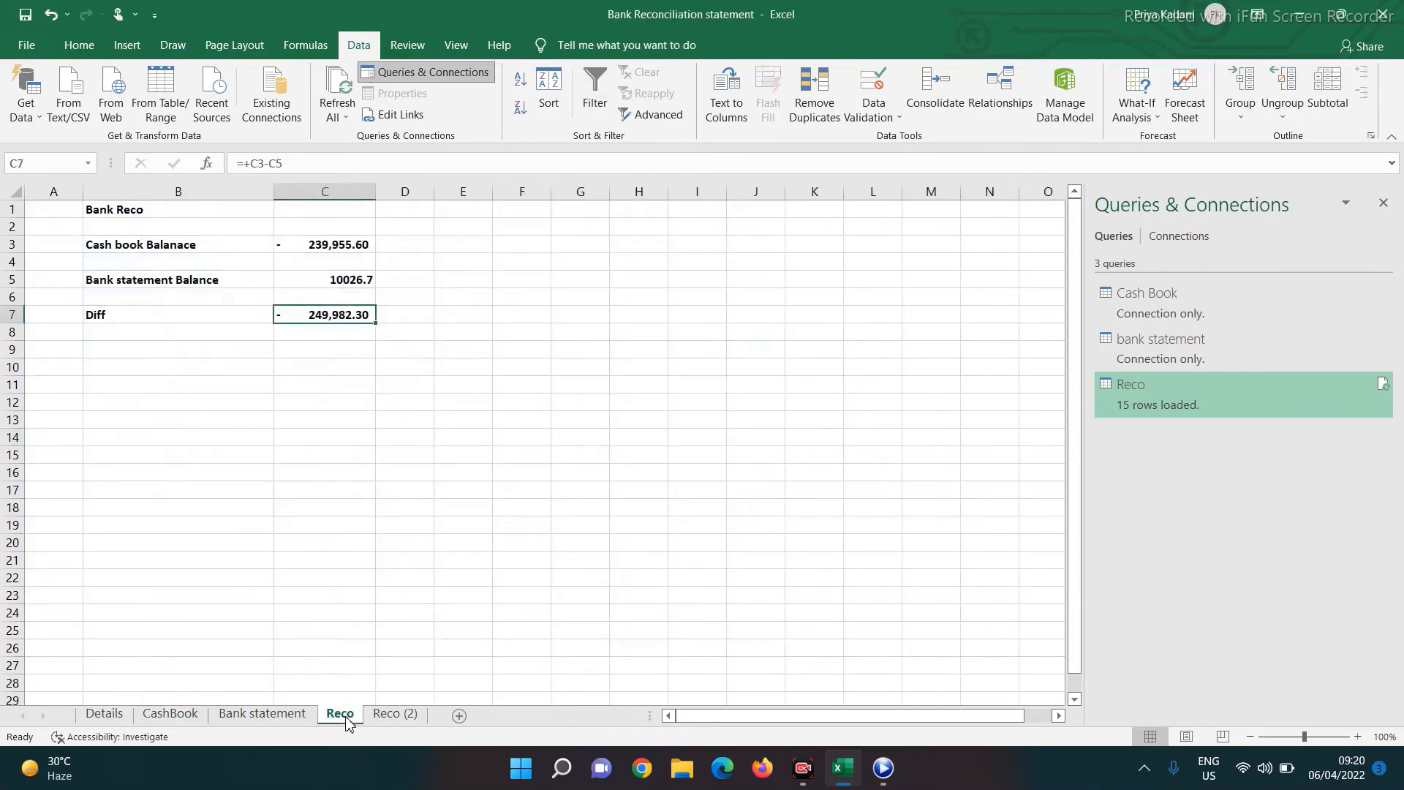
pyautogui.click(395, 714)
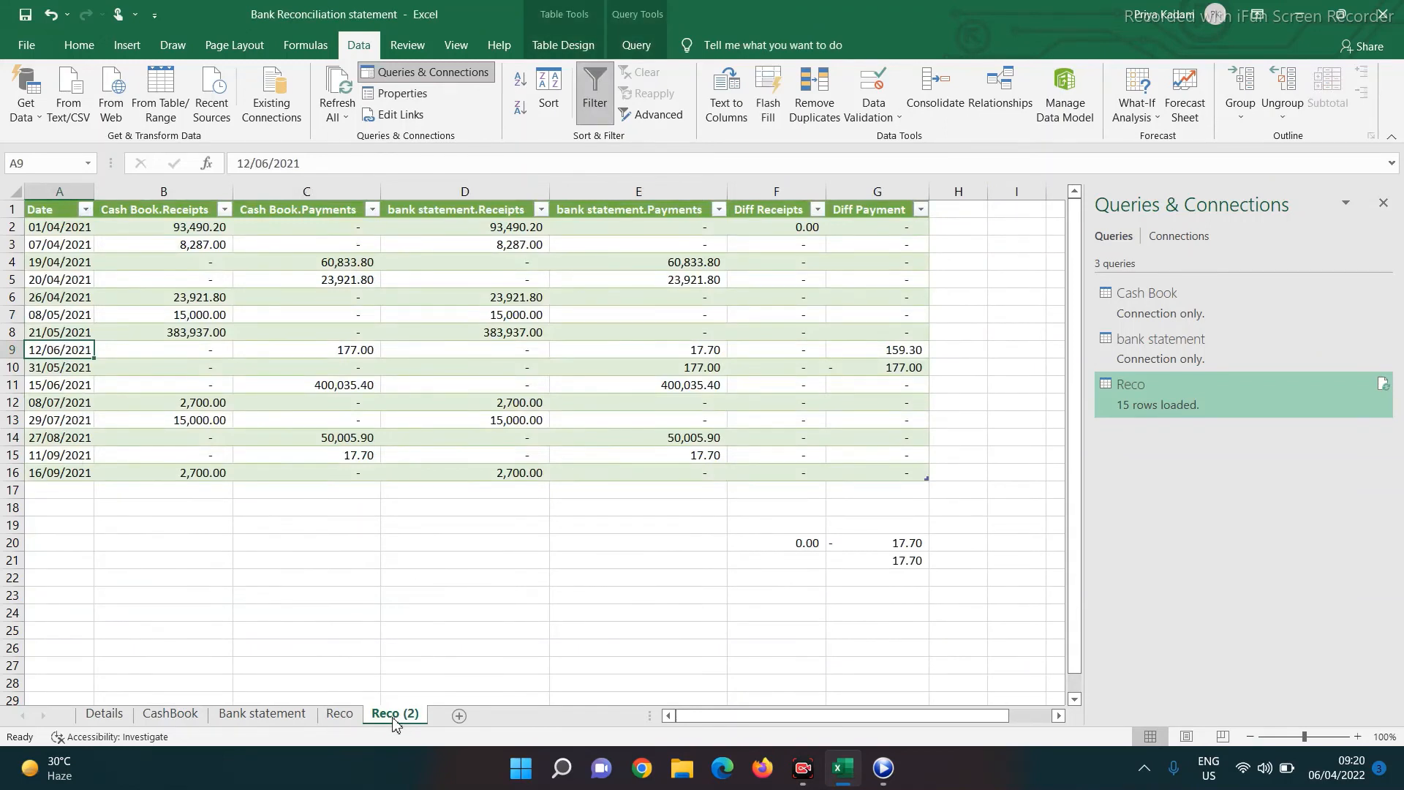
pyautogui.click(73, 375)
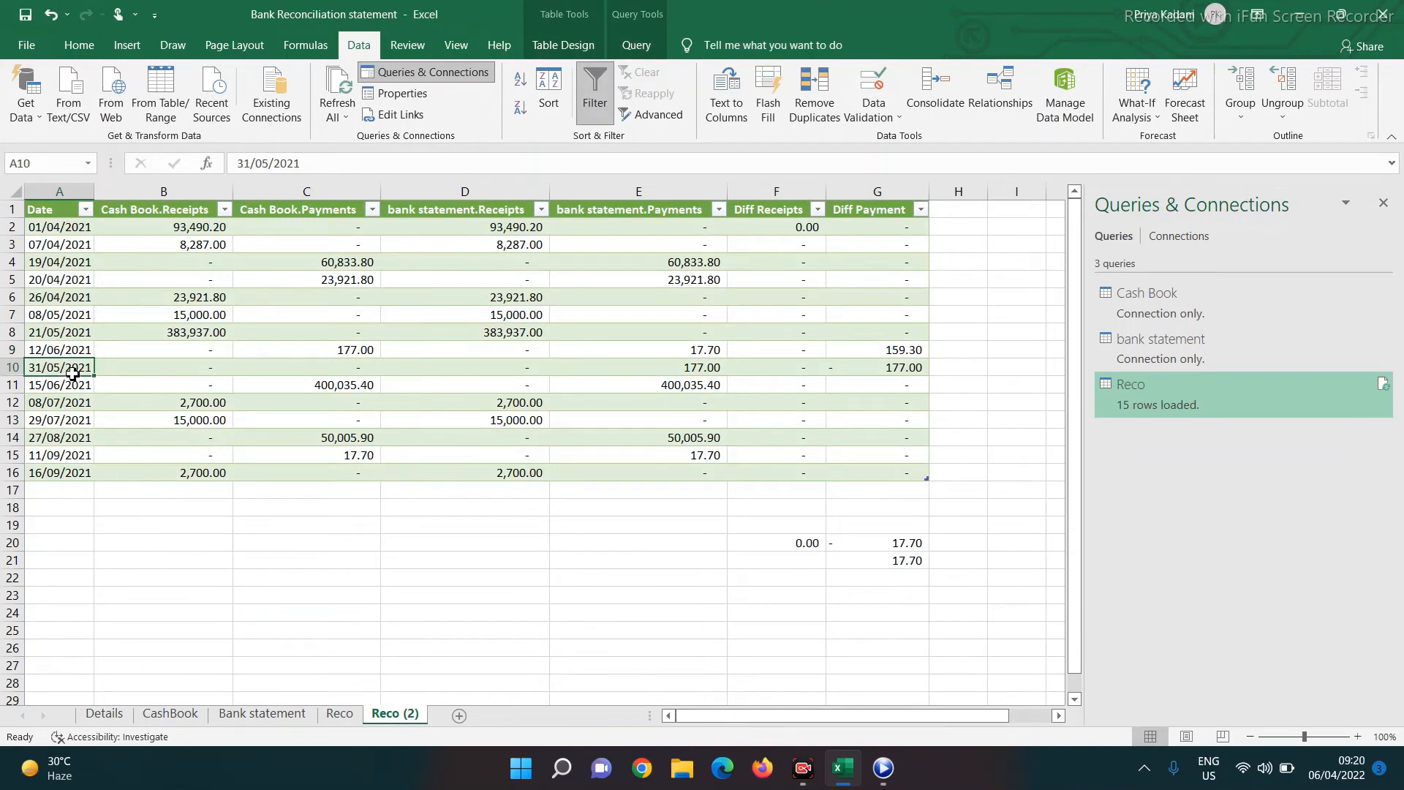
pyautogui.hotkey('ctrl', 'c')
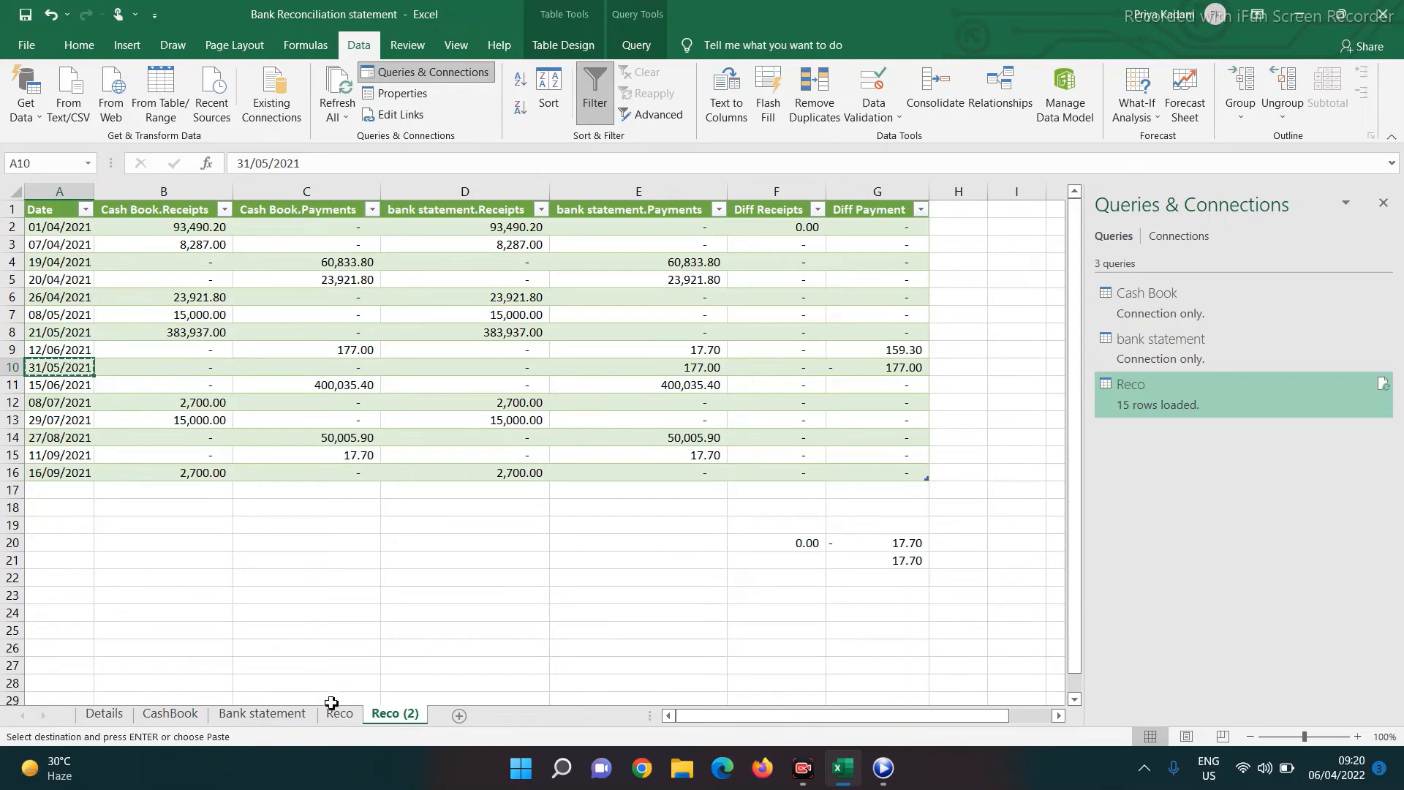
pyautogui.click(278, 716)
pyautogui.click(176, 715)
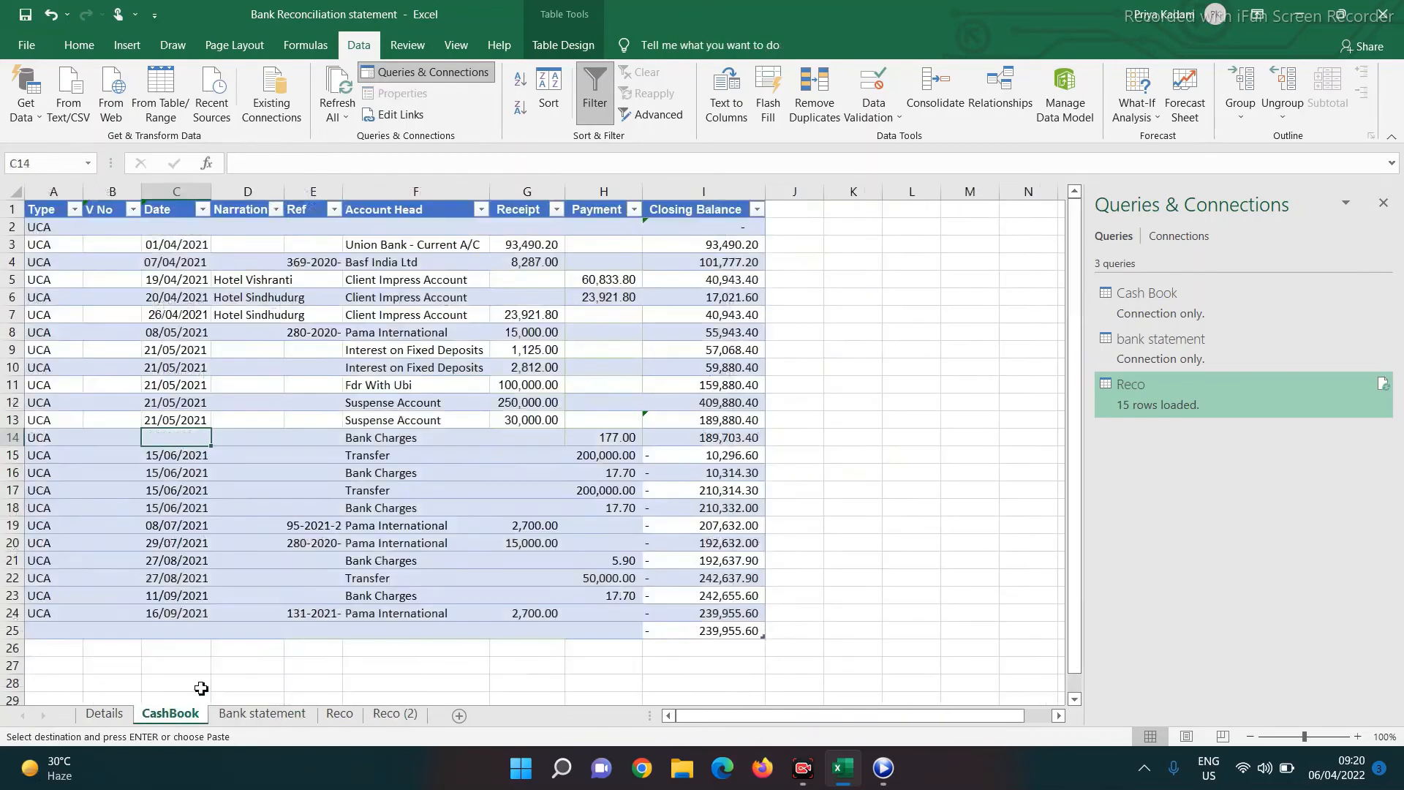
pyautogui.hotkey('ctrl', 'v')
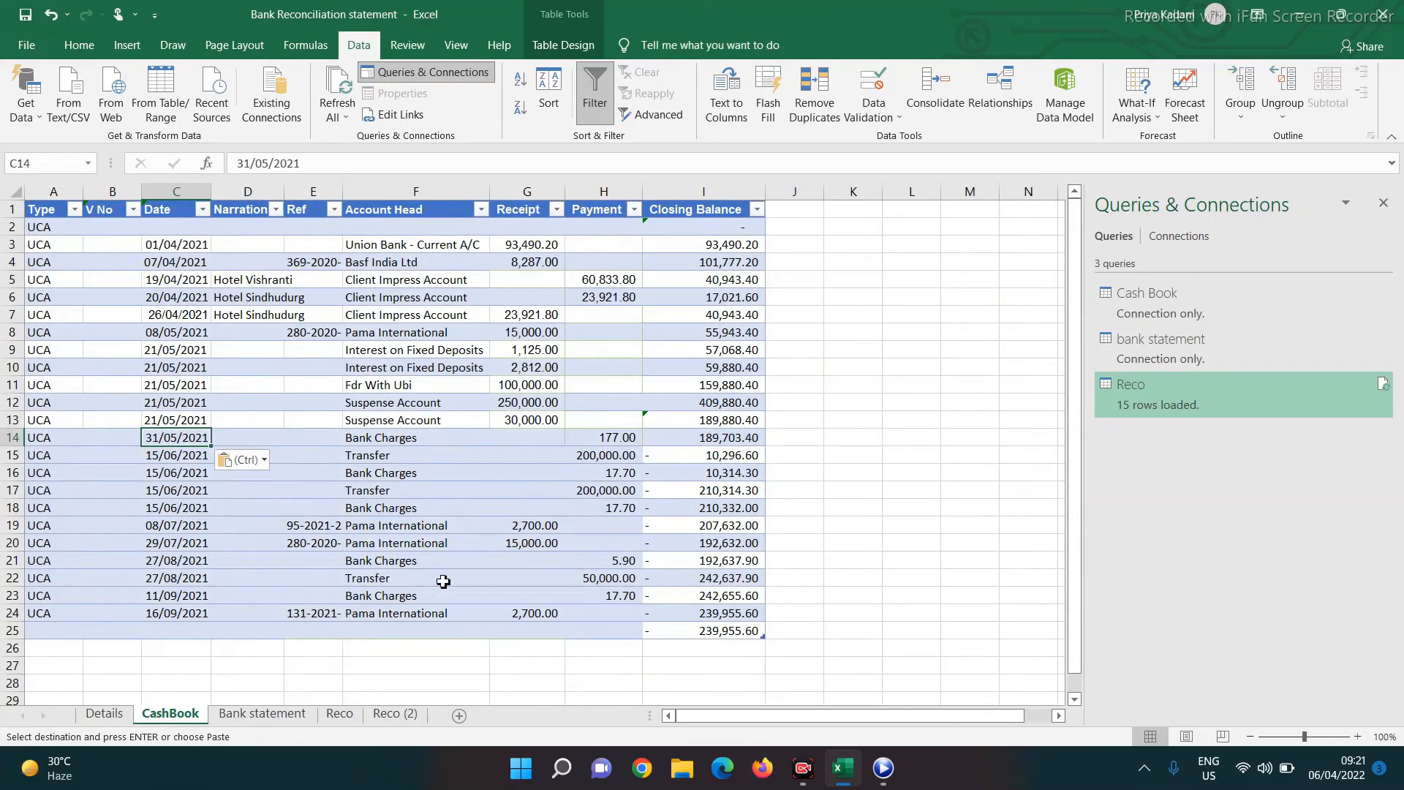
# Refresh the Reco query in Reco (2) to pick up the new date
pyautogui.click(340, 716)
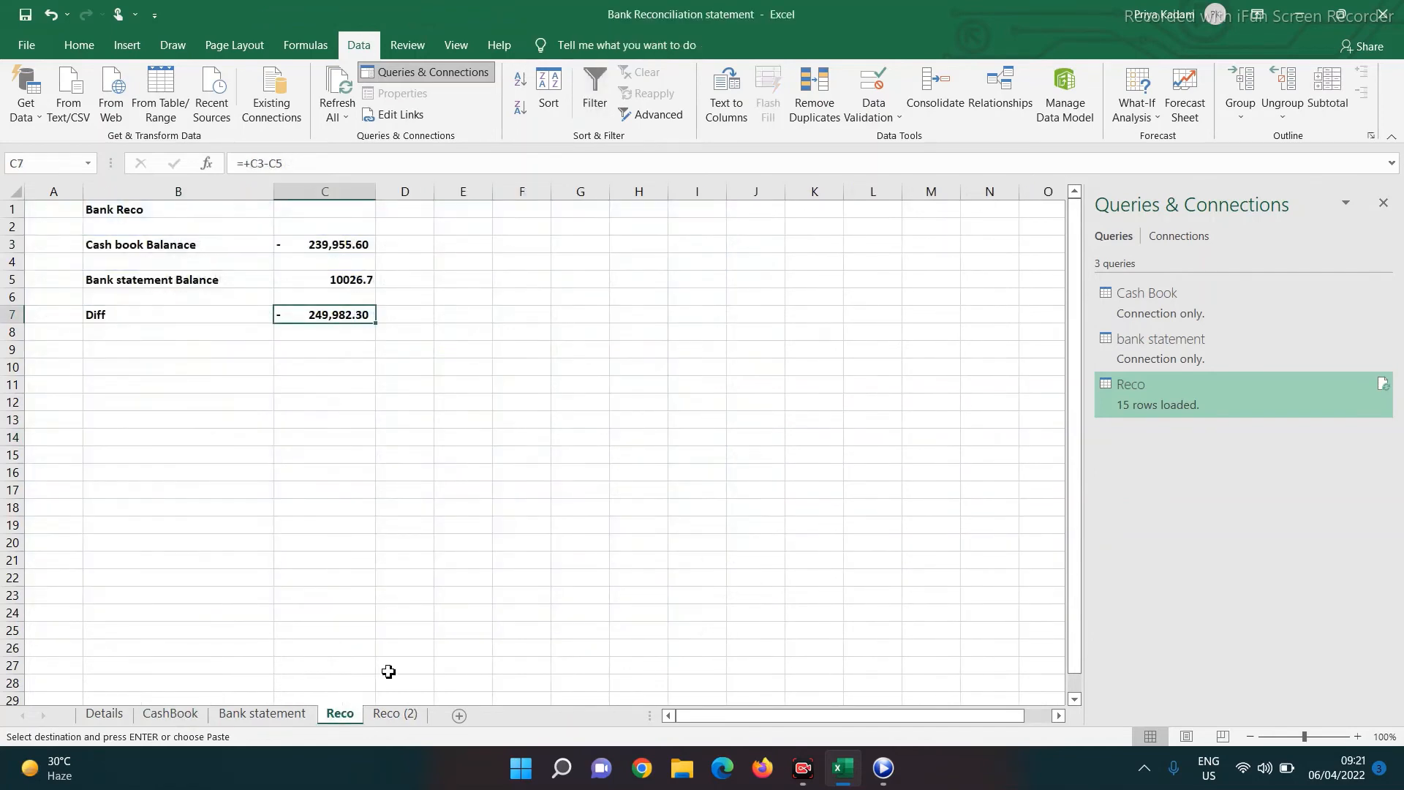
pyautogui.click(395, 715)
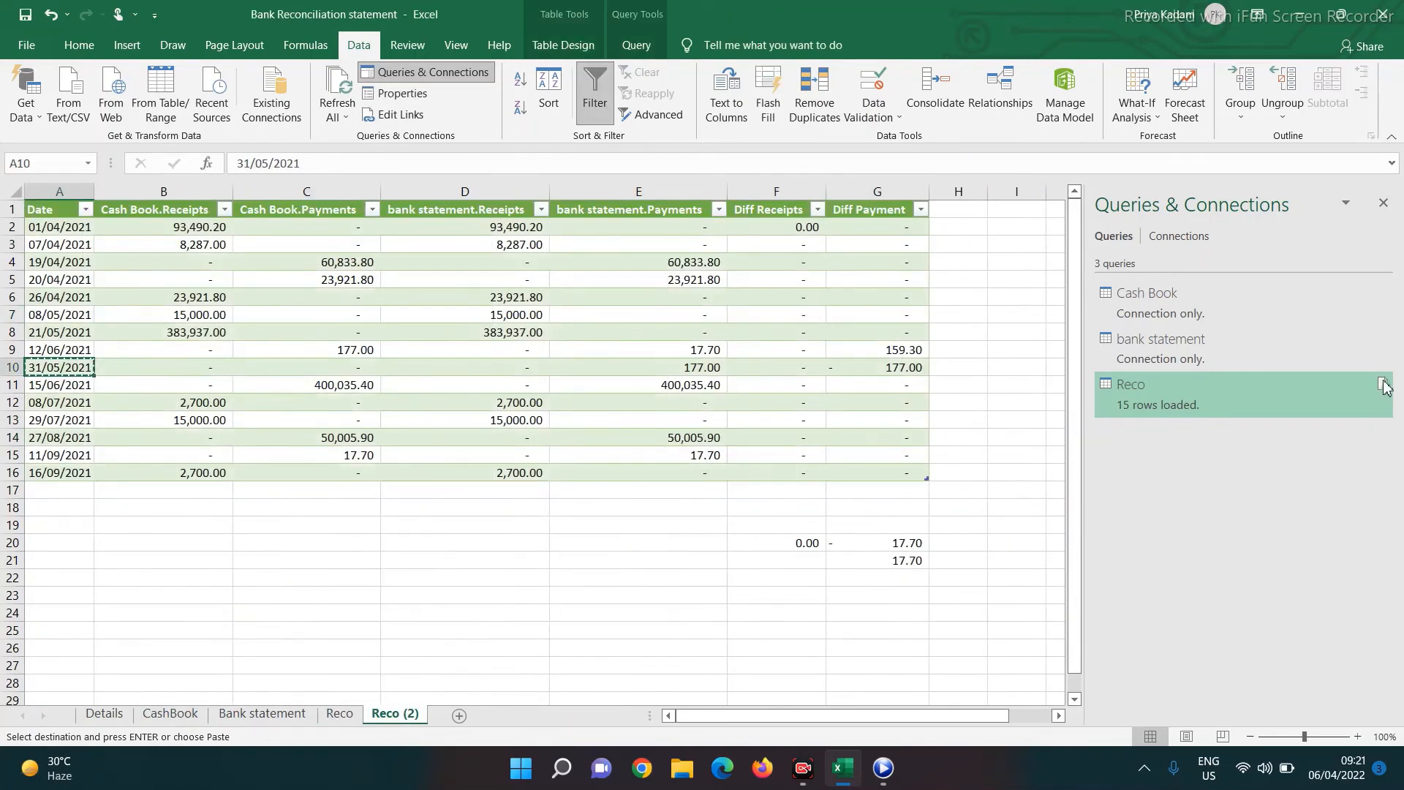
pyautogui.moveTo(1384, 381)
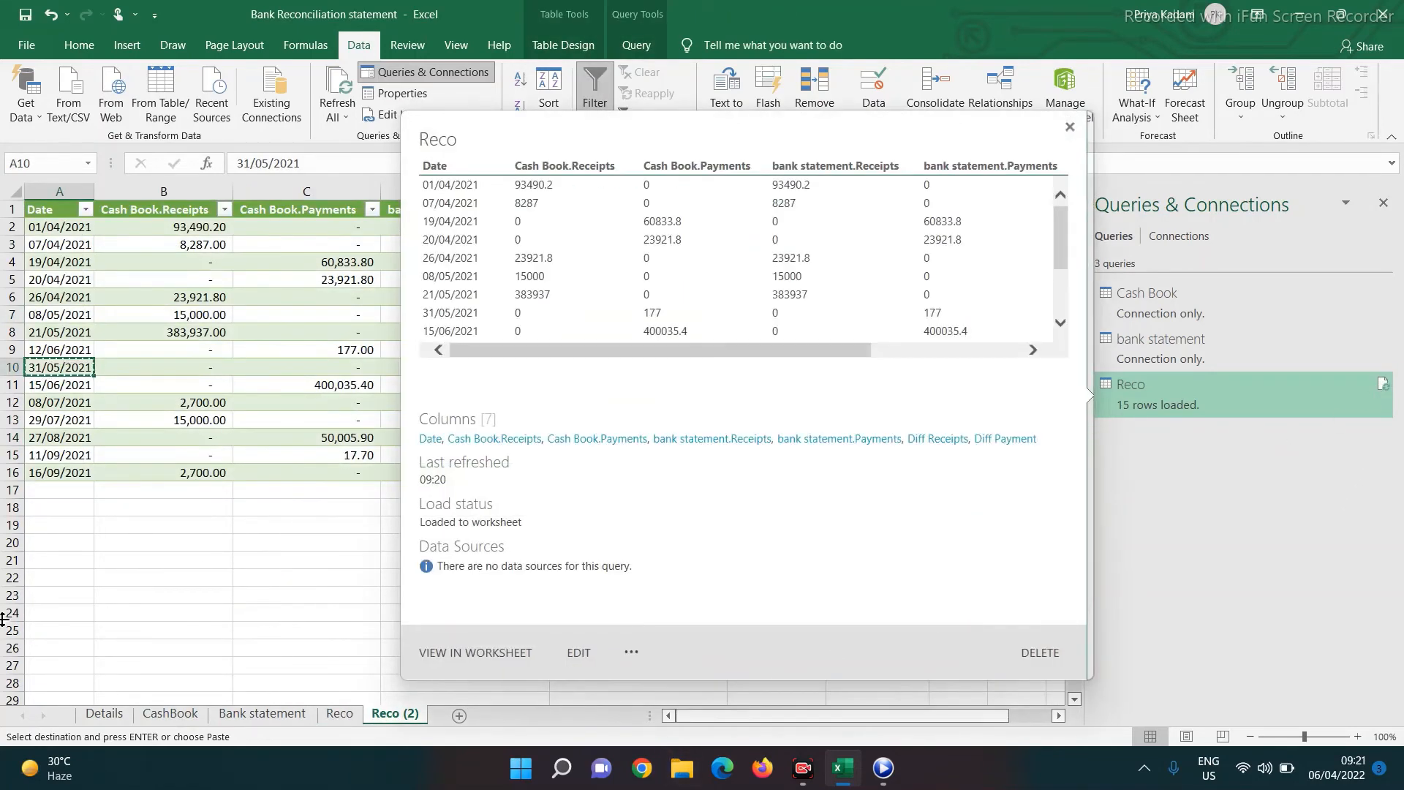
pyautogui.click(1383, 384)
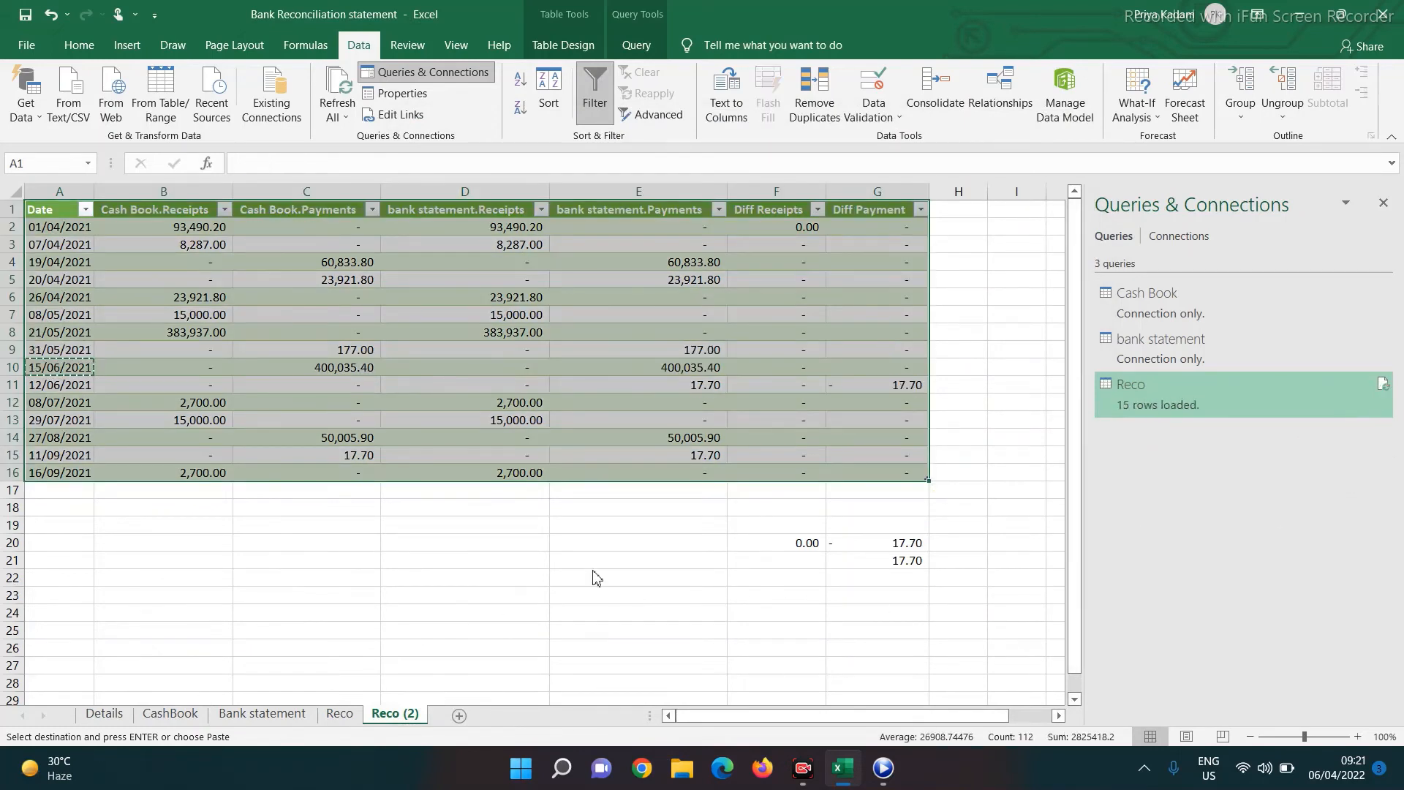
# Trace the remaining 17.70 difference to the bank's 12/06/2021 SMS charge, then return to CashBook
pyautogui.click(708, 384)
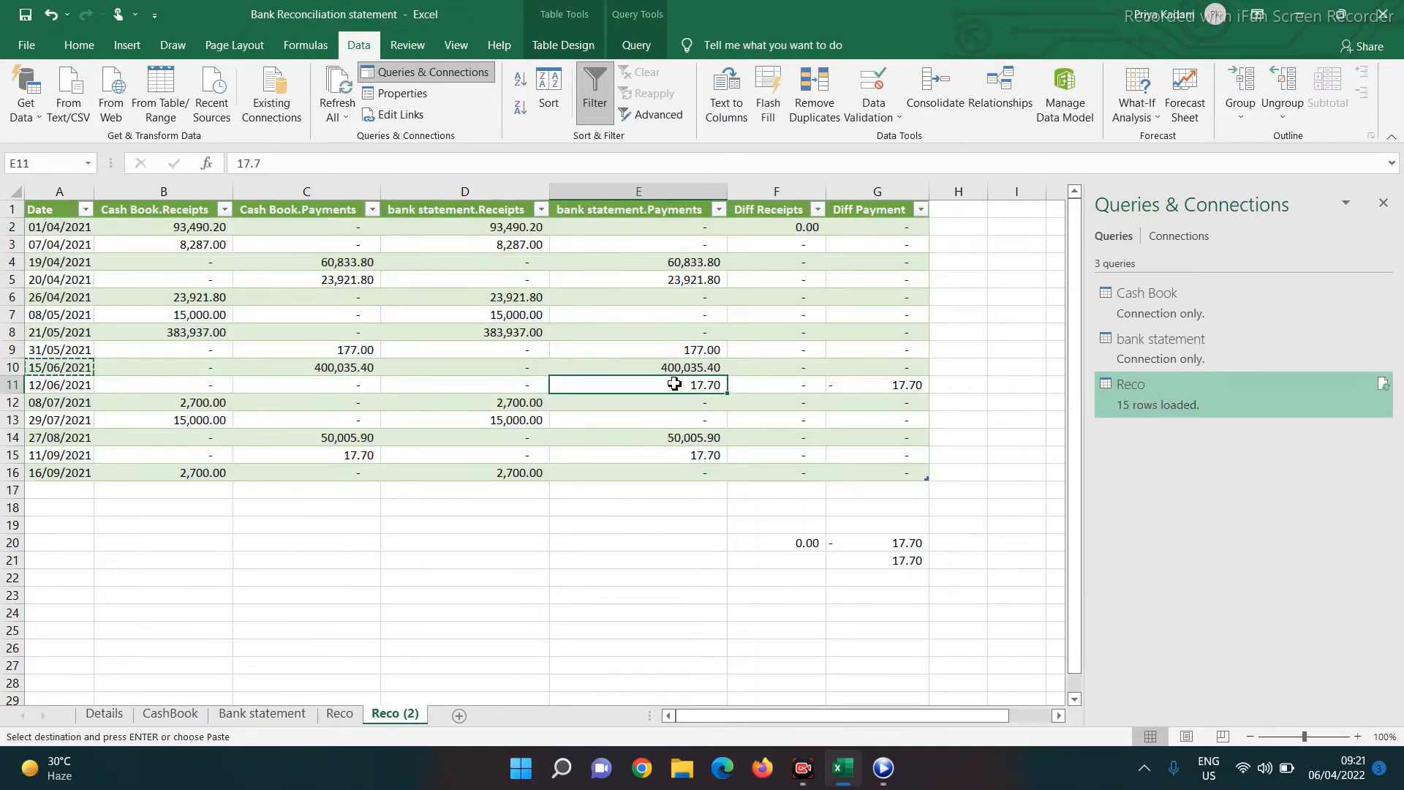
pyautogui.click(60, 389)
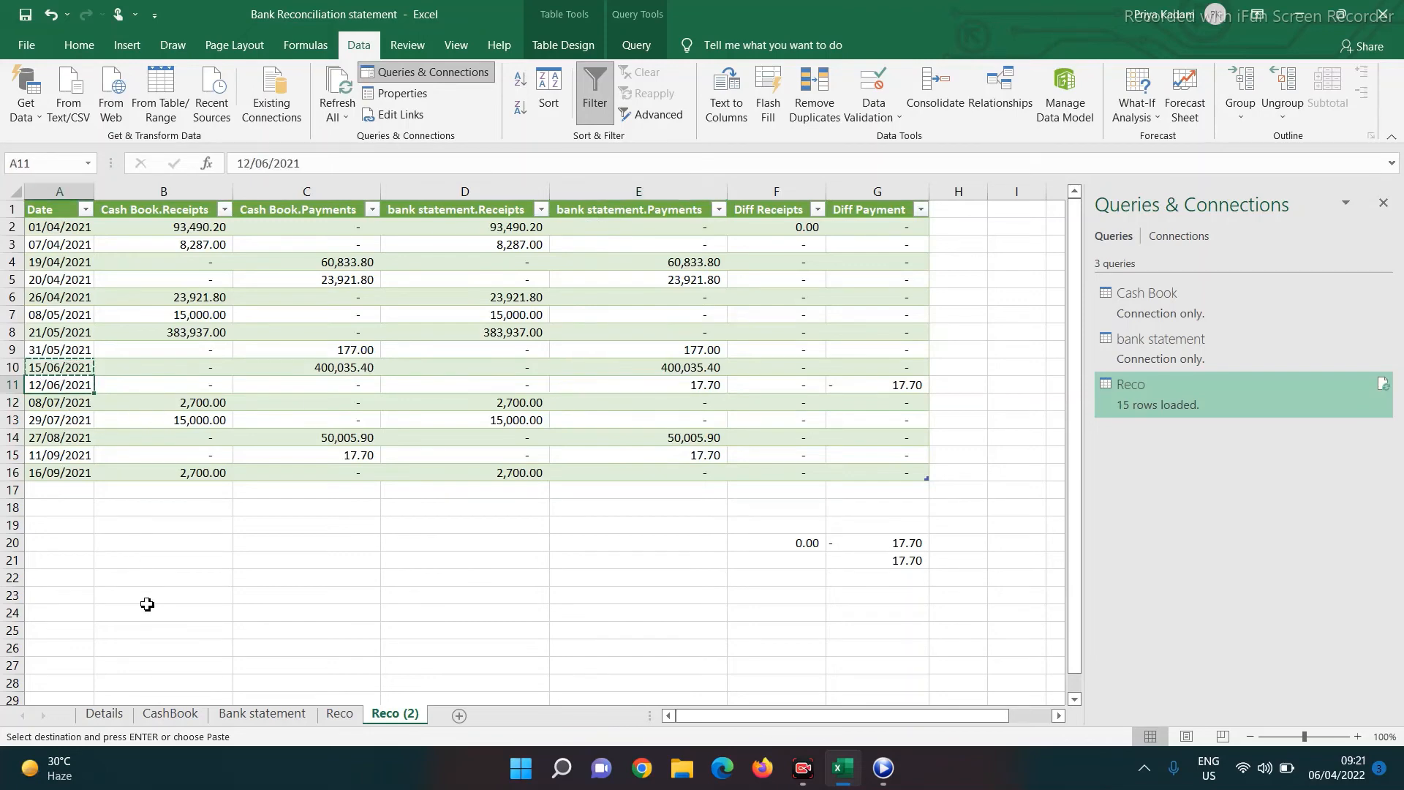
pyautogui.click(262, 714)
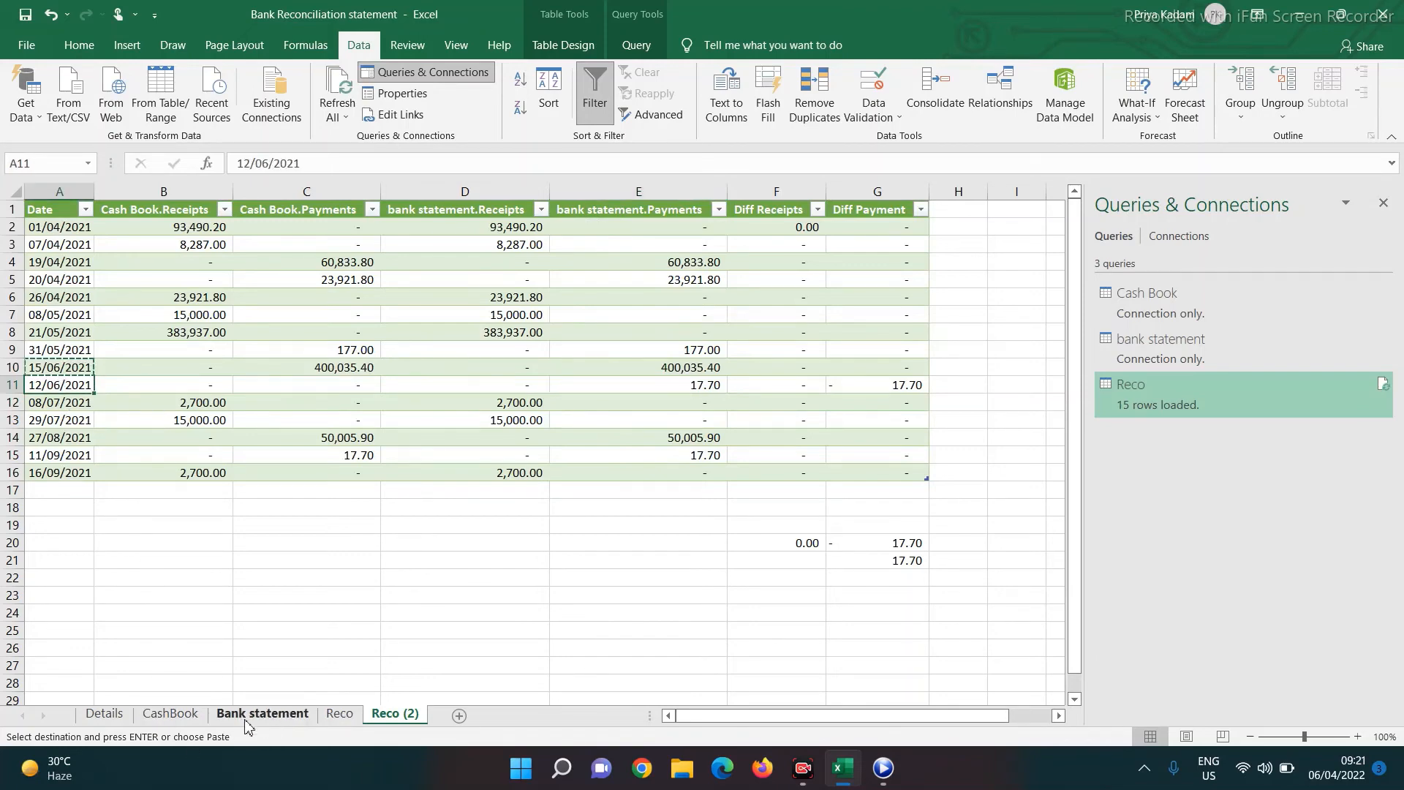
pyautogui.scroll(-2, 117, 454)
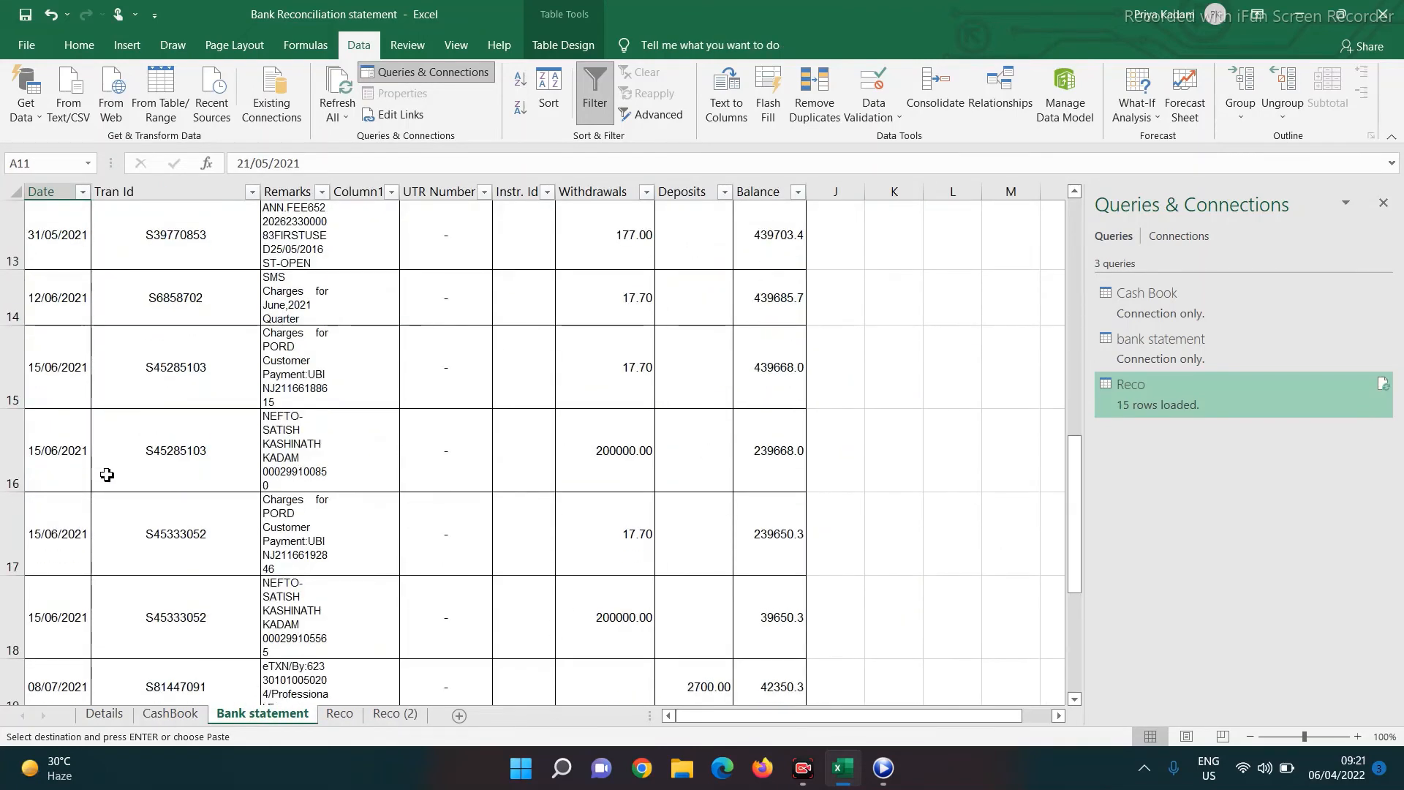
pyautogui.click(612, 309)
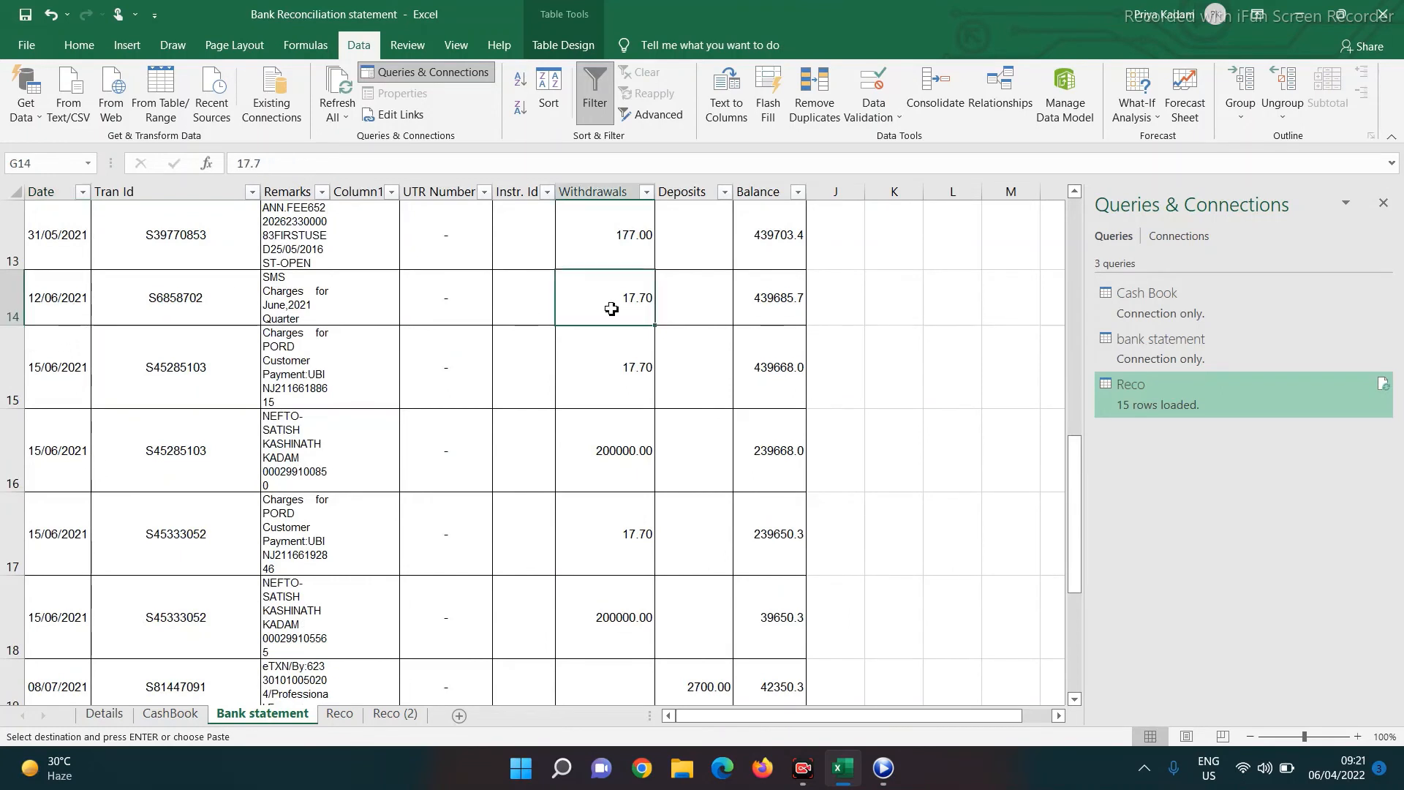
pyautogui.press('Left')
pyautogui.press('Left')
pyautogui.press('Left')
pyautogui.press('Left')
pyautogui.press('Left')
pyautogui.press('Left')
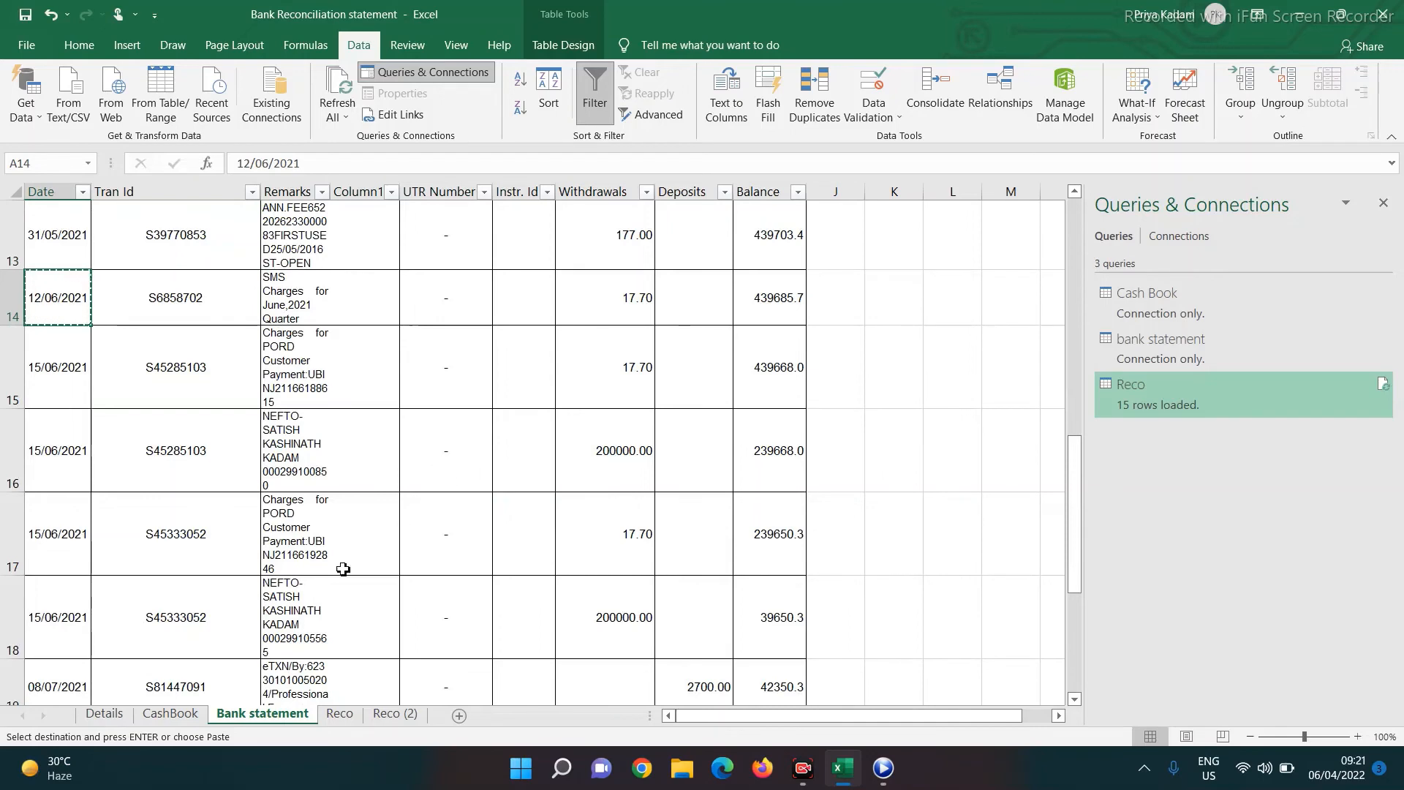
pyautogui.click(169, 715)
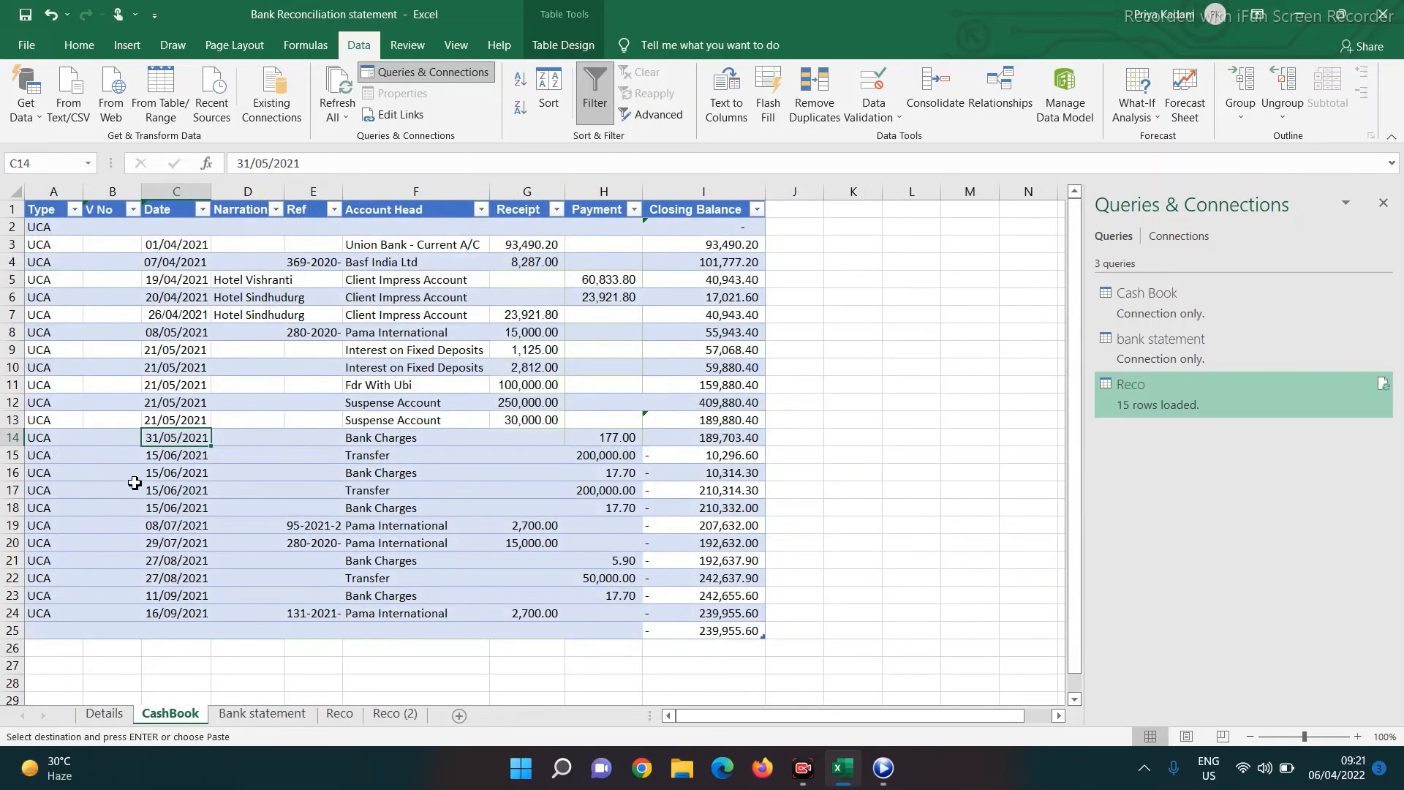
# Insert a new row 15 in CashBook with type UCA and date 12/06/2021
pyautogui.rightClick(16, 459)
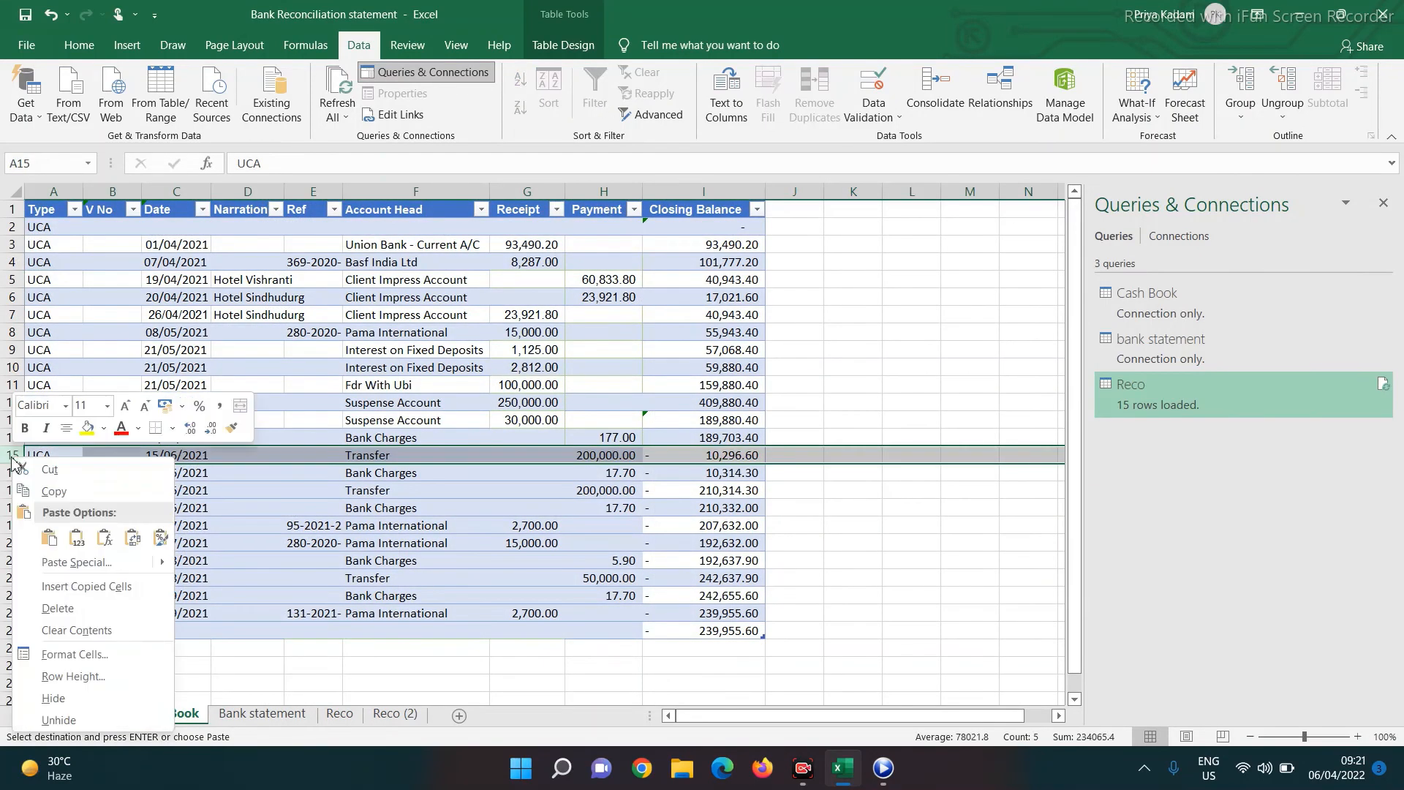
pyautogui.press('Escape')
pyautogui.press('Escape')
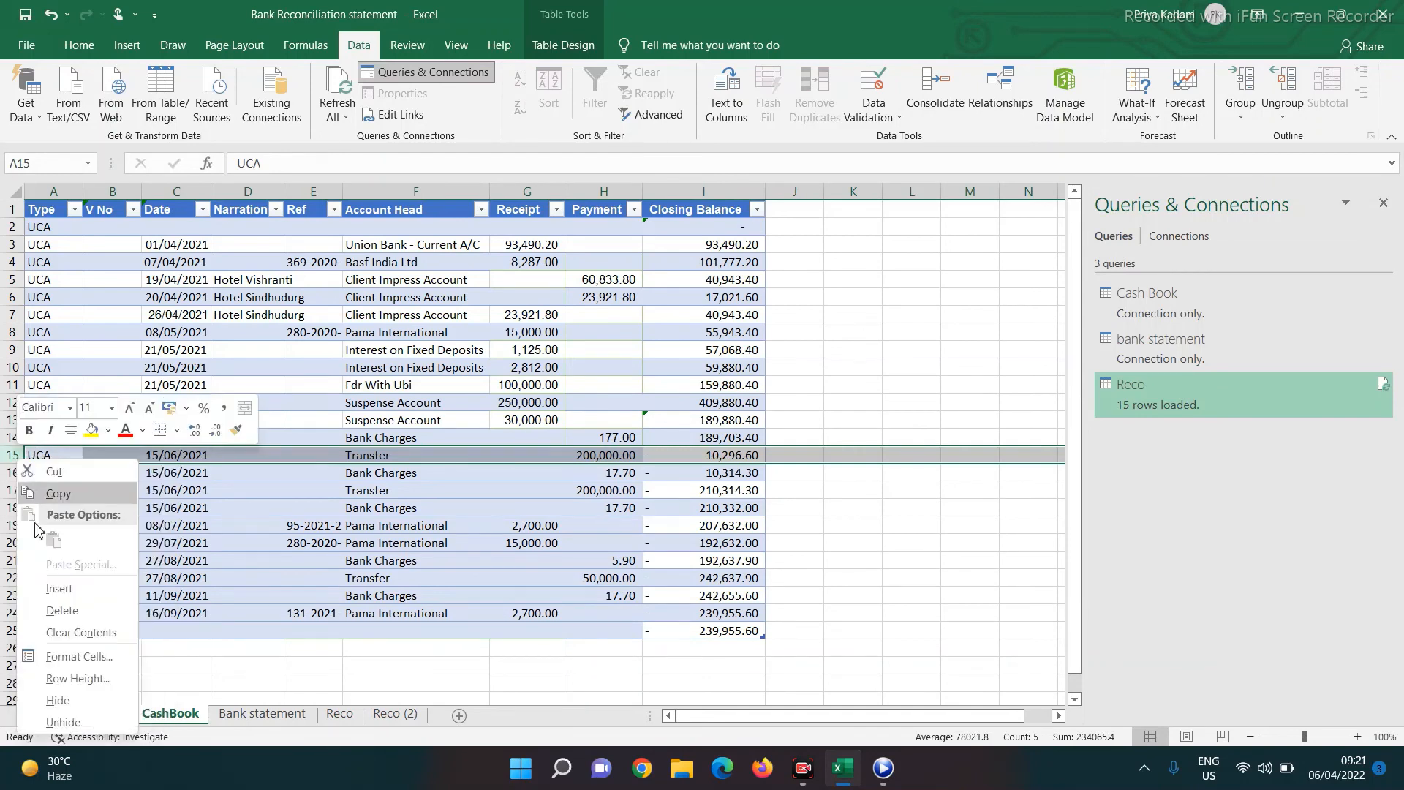
pyautogui.click(59, 588)
pyautogui.click(56, 457)
pyautogui.hotkey('ctrl', 'd')
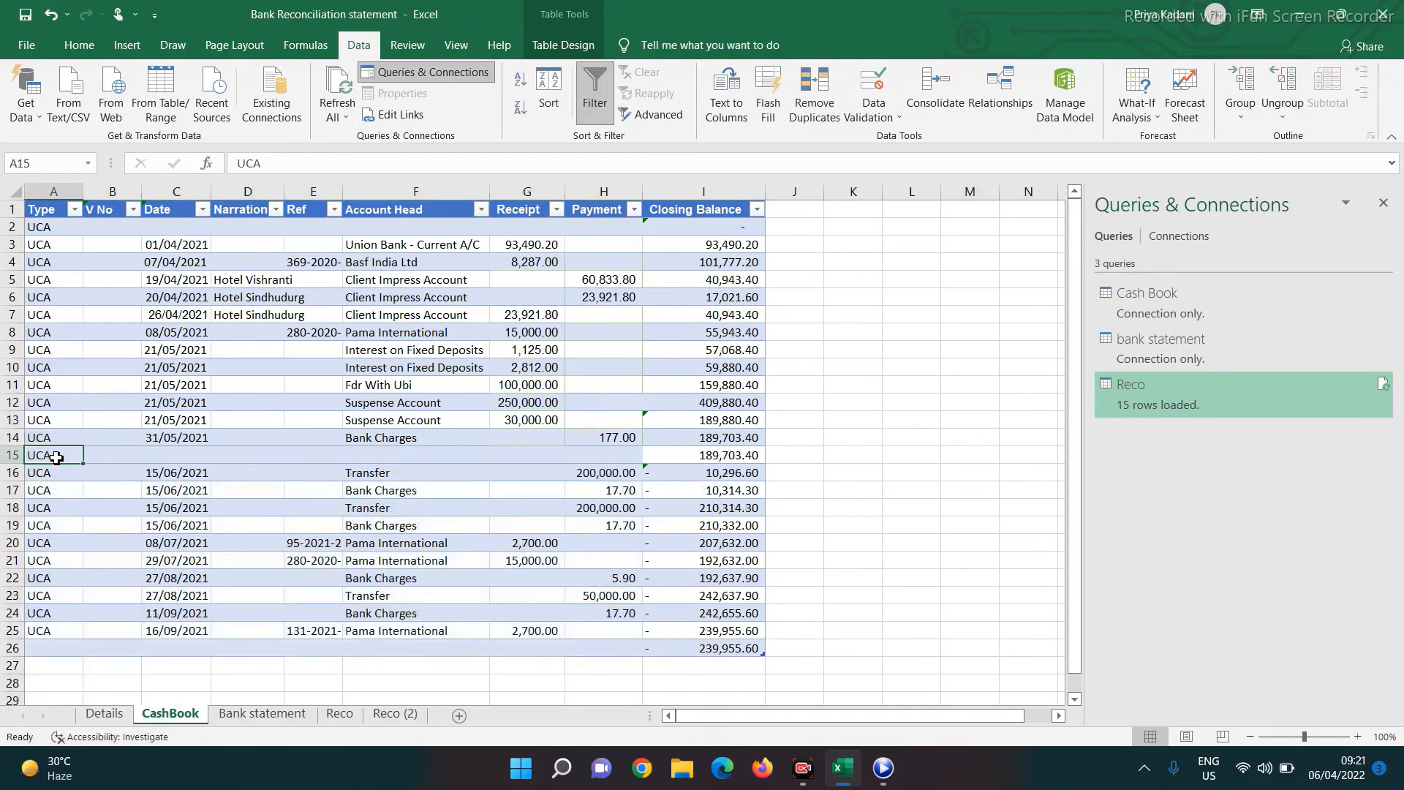
pyautogui.write('0')
pyautogui.press('Escape')
pyautogui.press('Right')
pyautogui.press('Right')
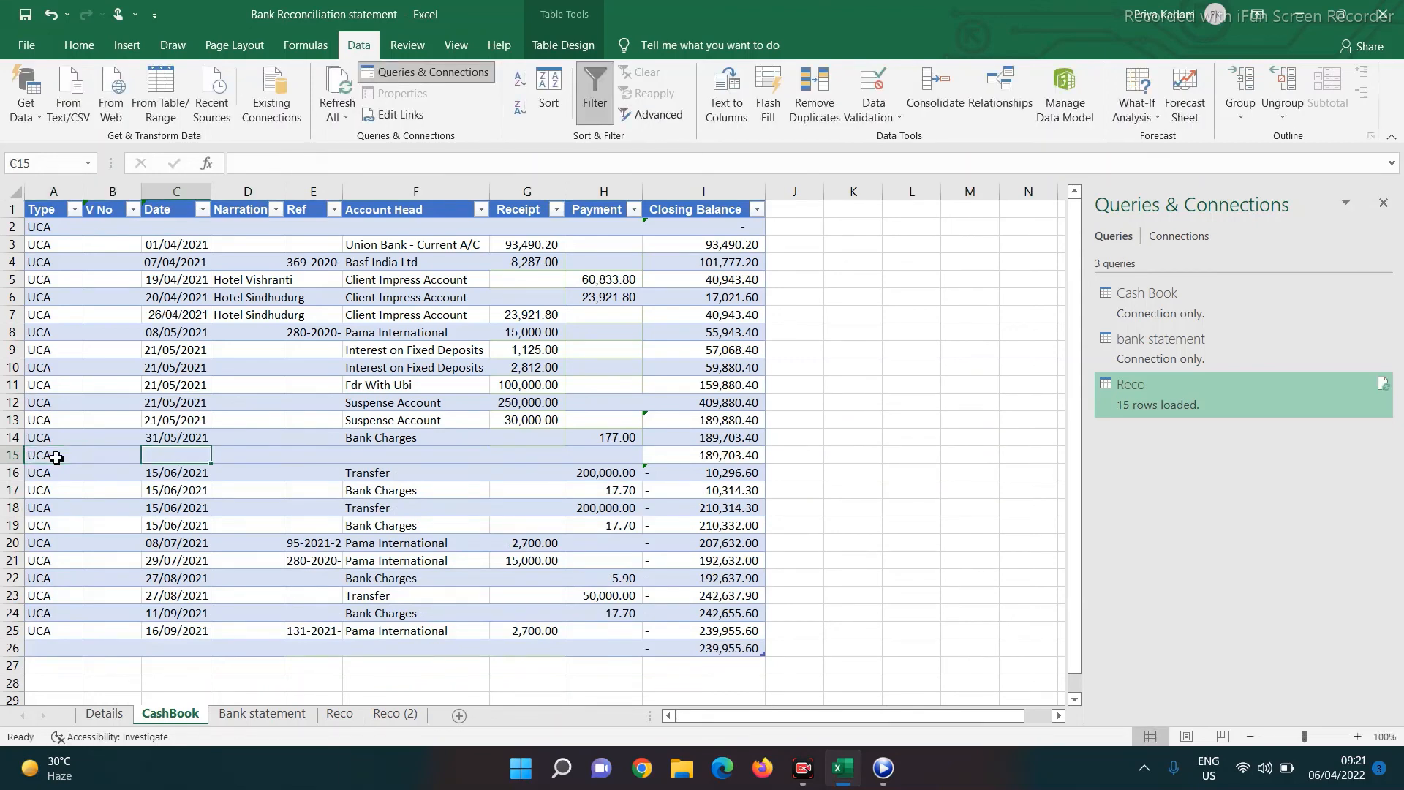
pyautogui.write('12/06/20')
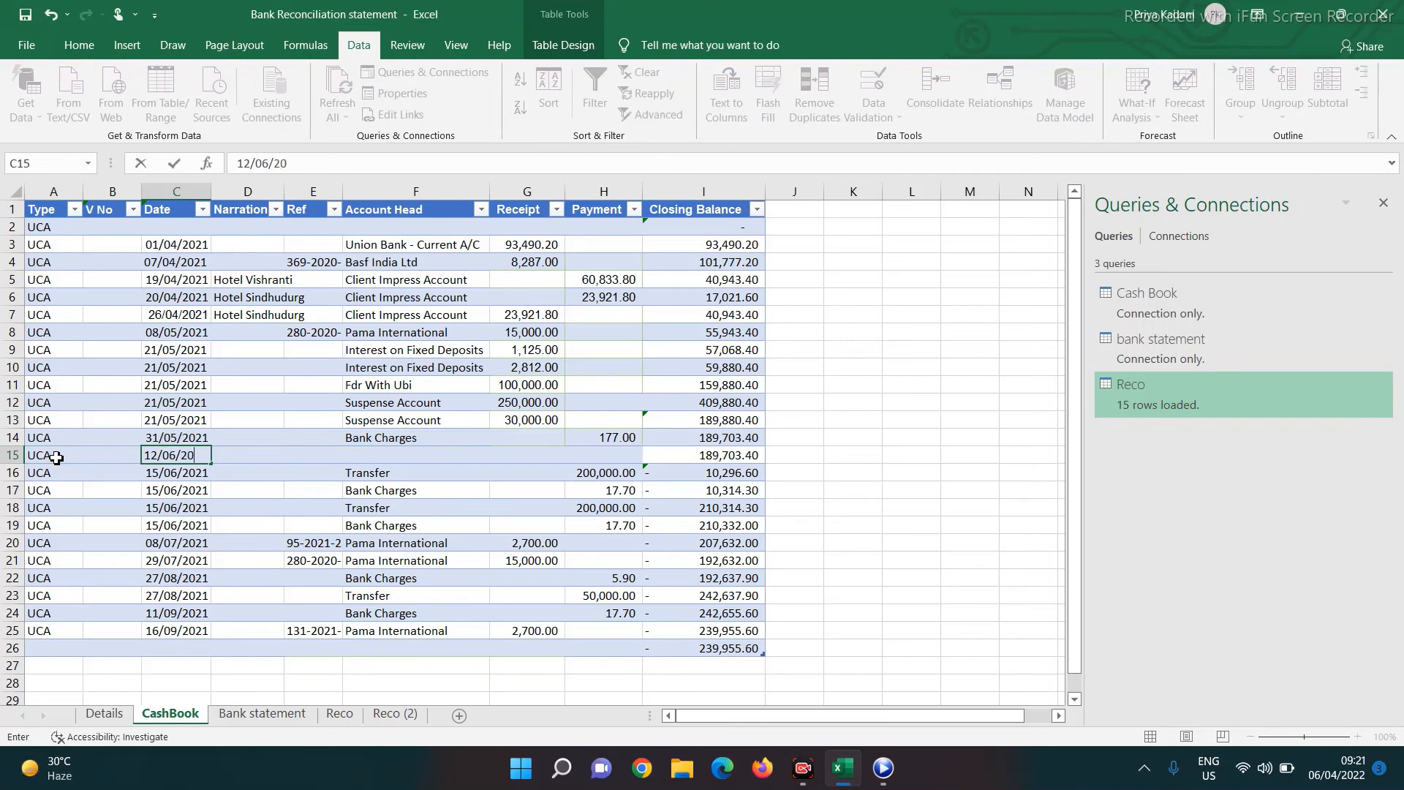
pyautogui.press('Right')
pyautogui.press('Right')
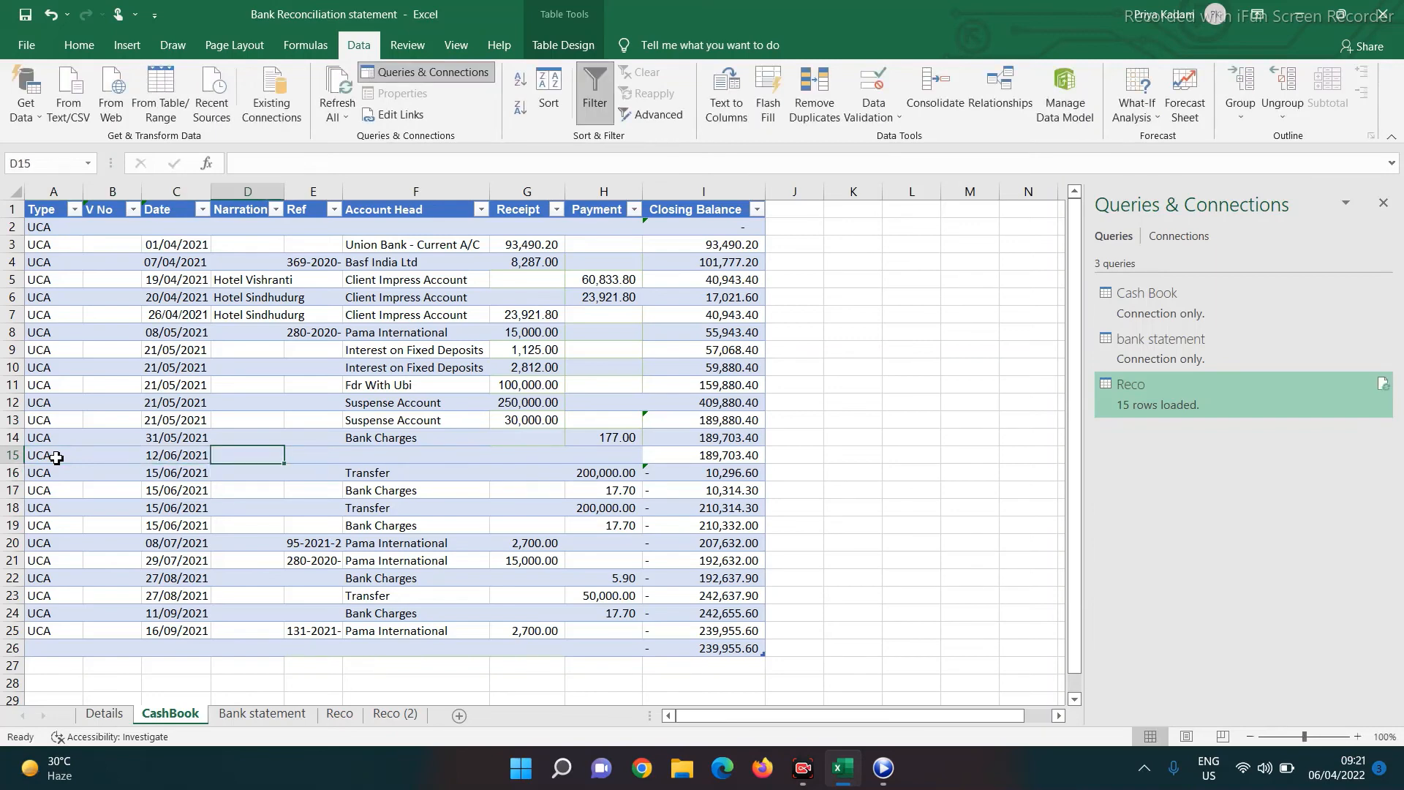
# Set the new row's Account Head to Bank Charges with a 17.70 payment
pyautogui.write('0')
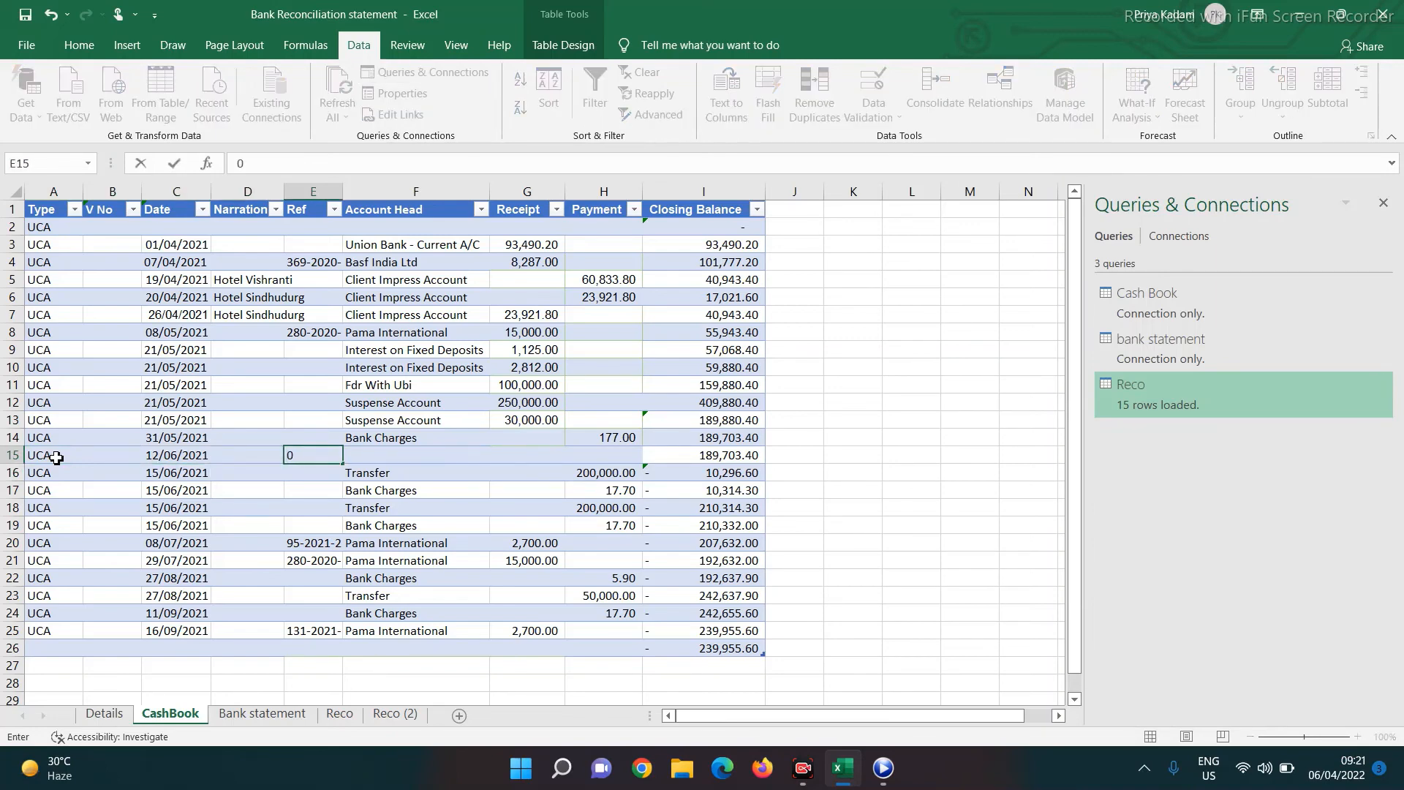
pyautogui.press('Escape')
pyautogui.press('Right')
pyautogui.hotkey('ctrl', 'd')
pyautogui.press('Right')
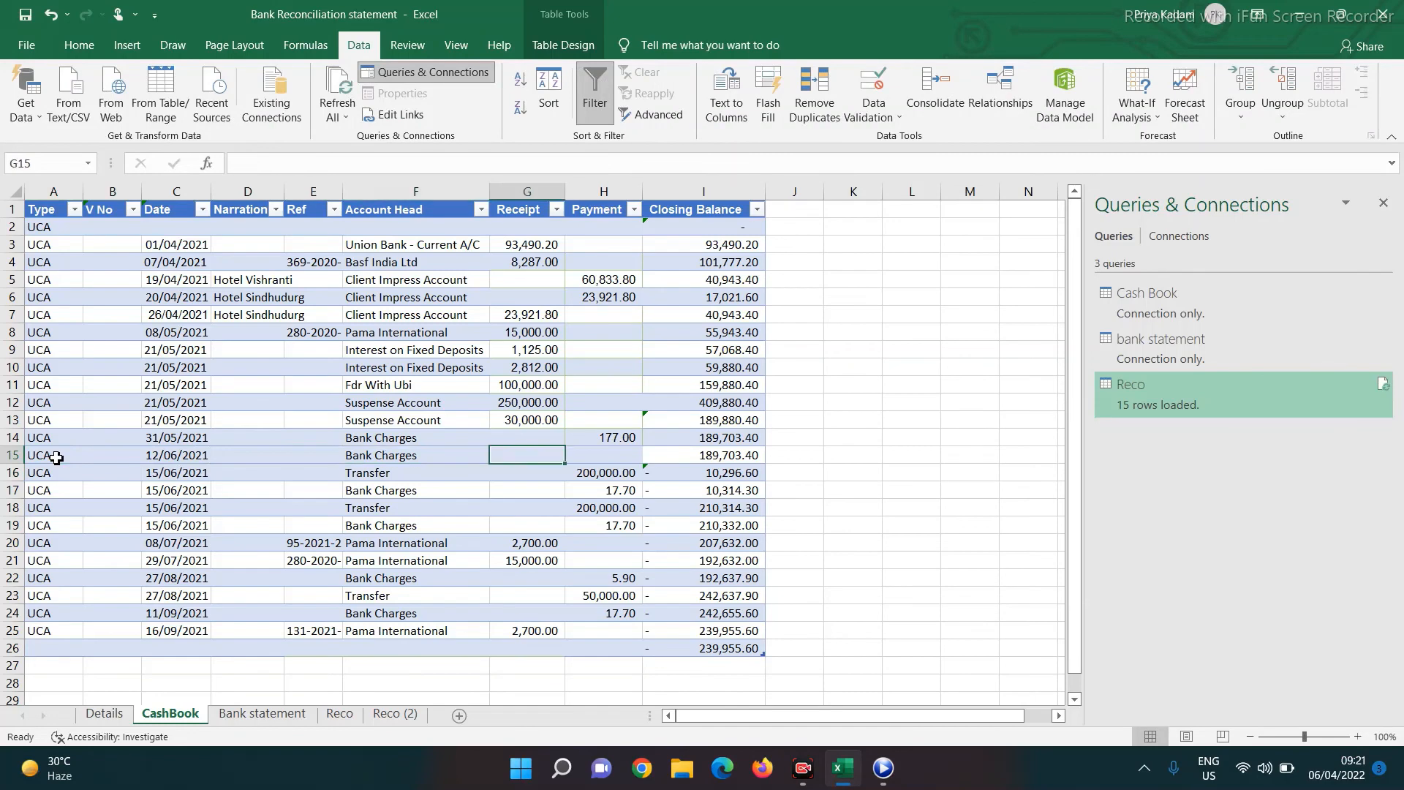
pyautogui.press('Right')
pyautogui.write('17')
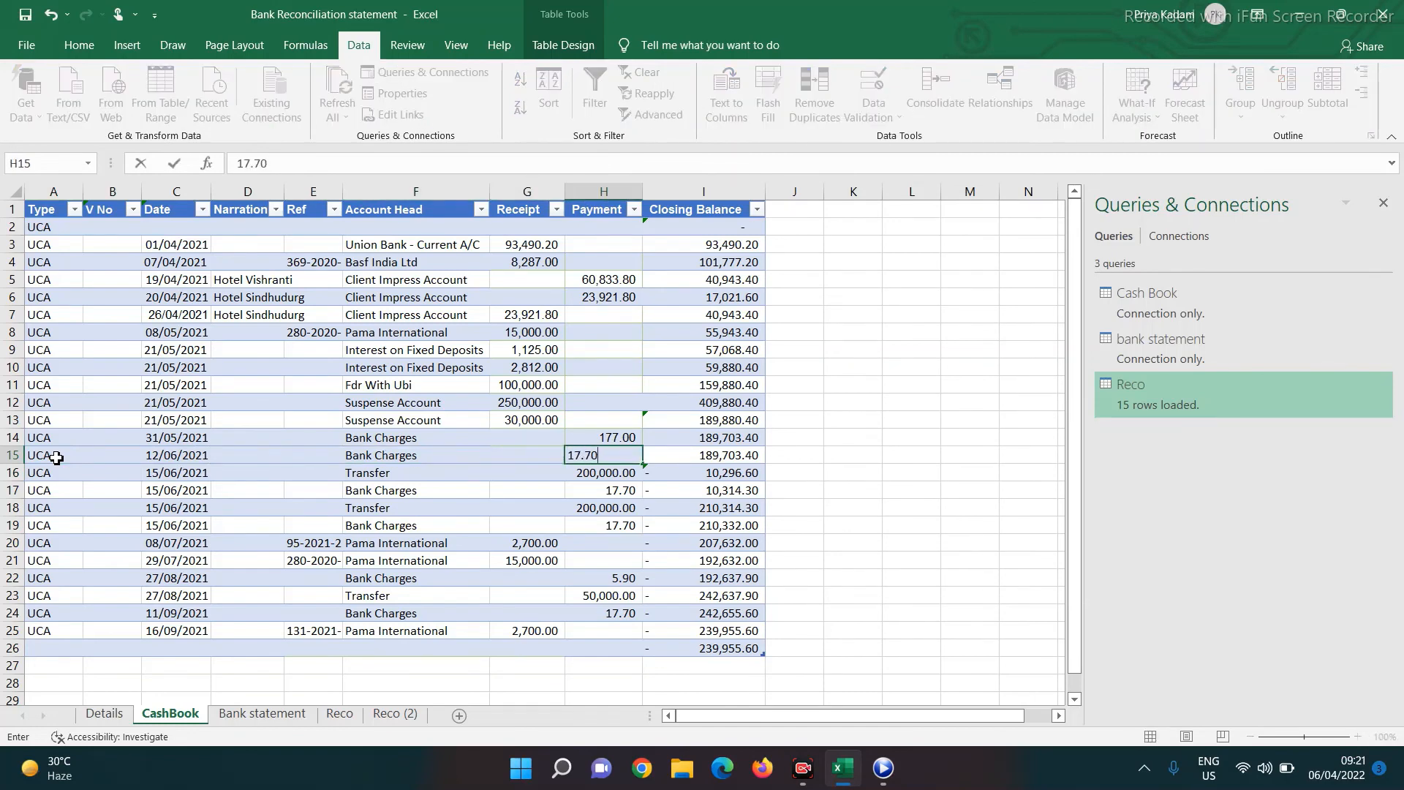
pyautogui.press('Return')
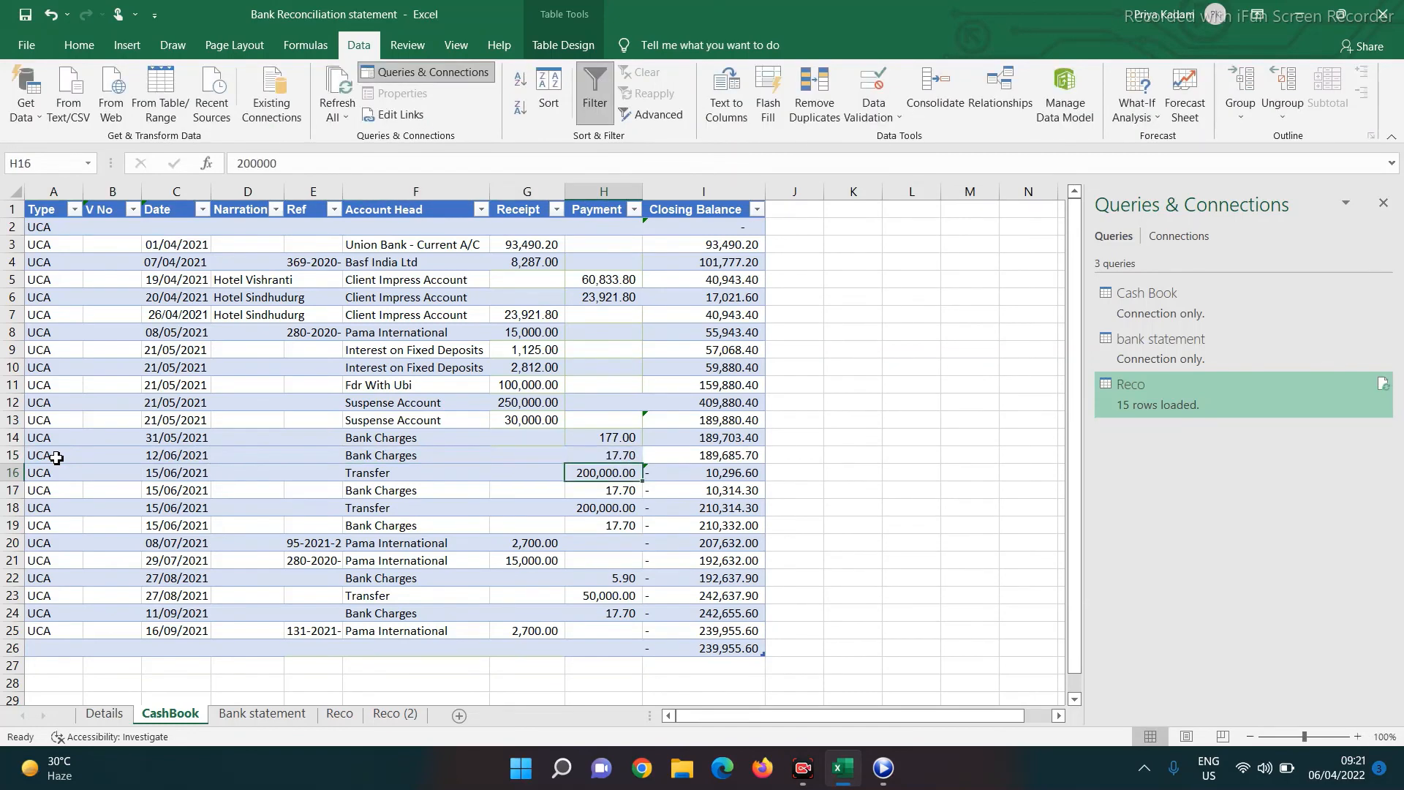
pyautogui.click(340, 714)
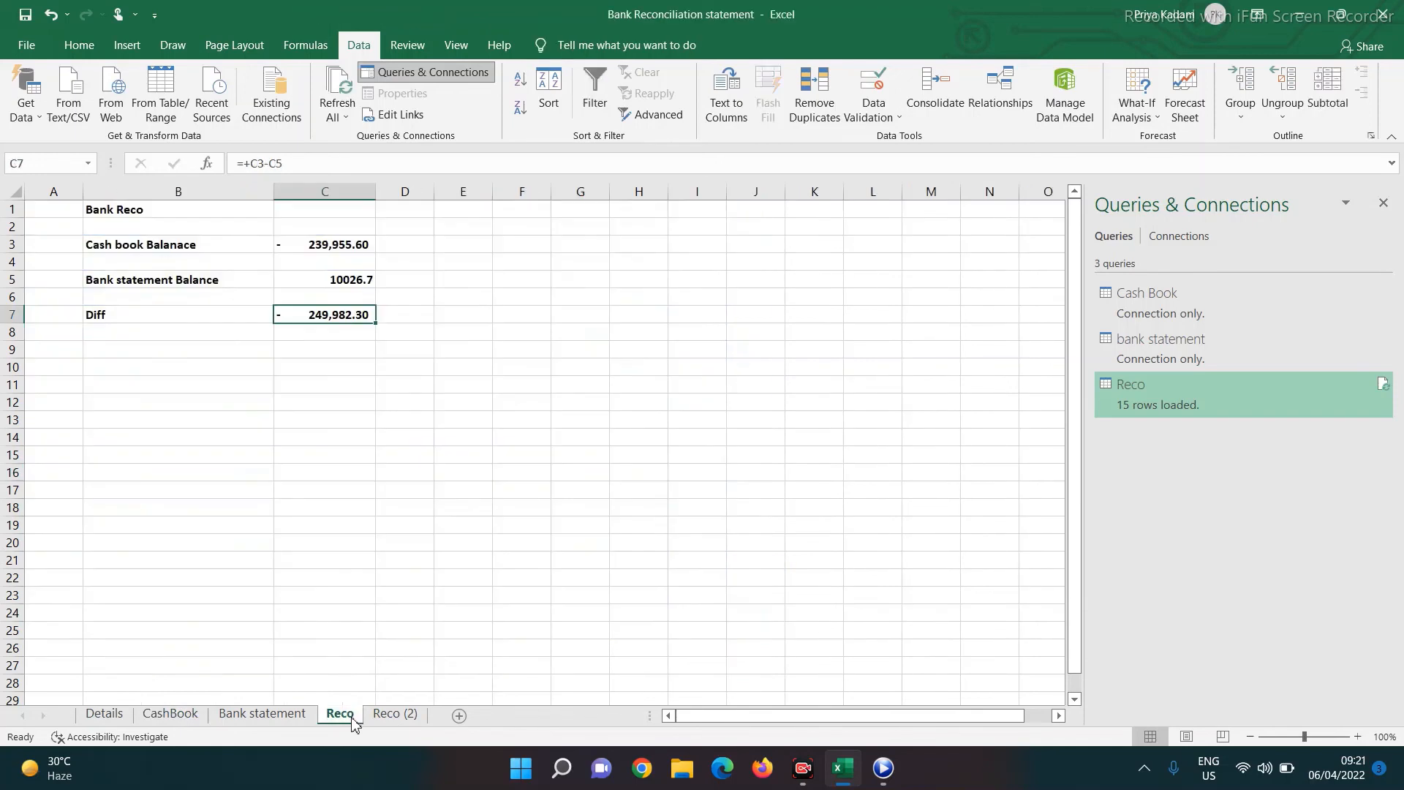
# Refresh all queries and confirm the Reco (2) differences now total zero
pyautogui.click(331, 120)
pyautogui.click(366, 138)
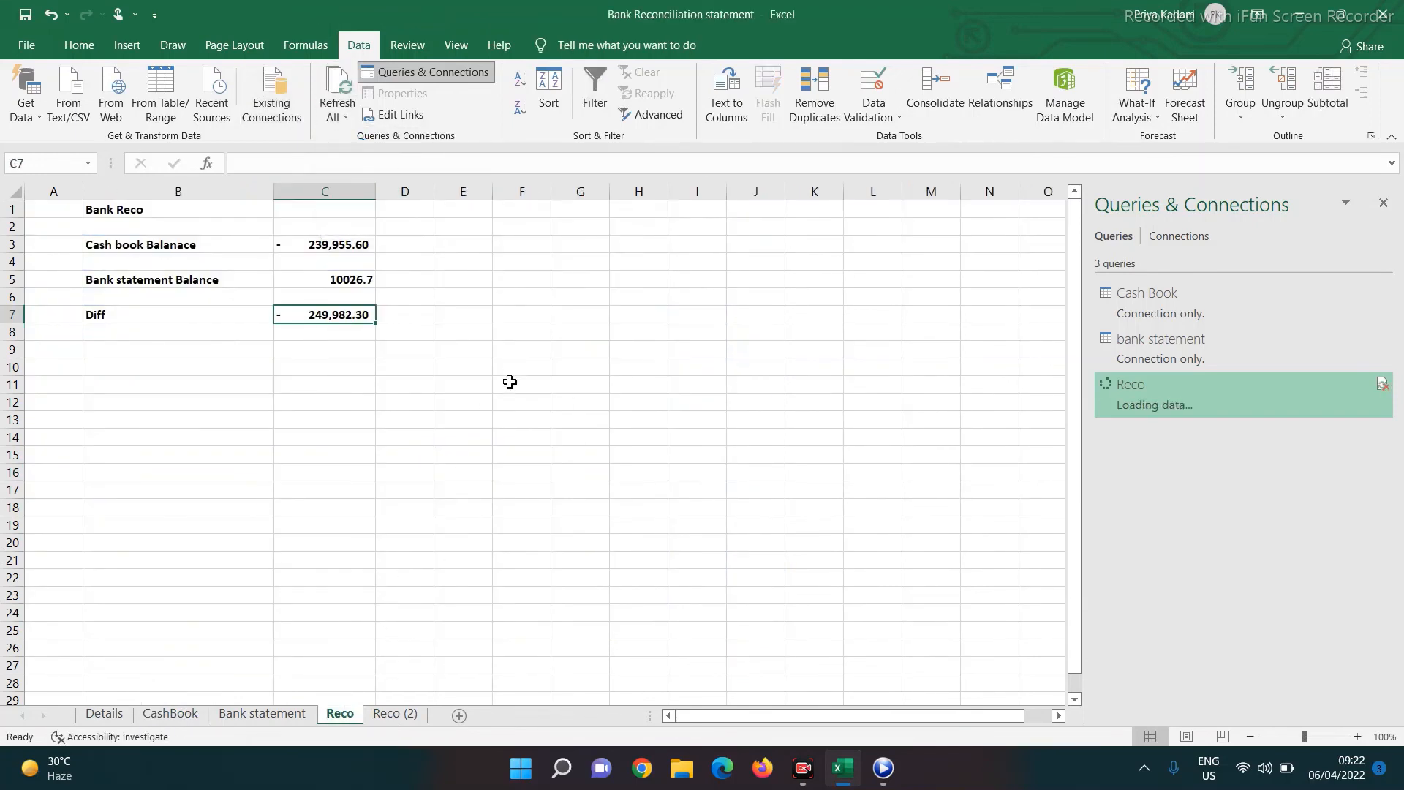
pyautogui.click(389, 715)
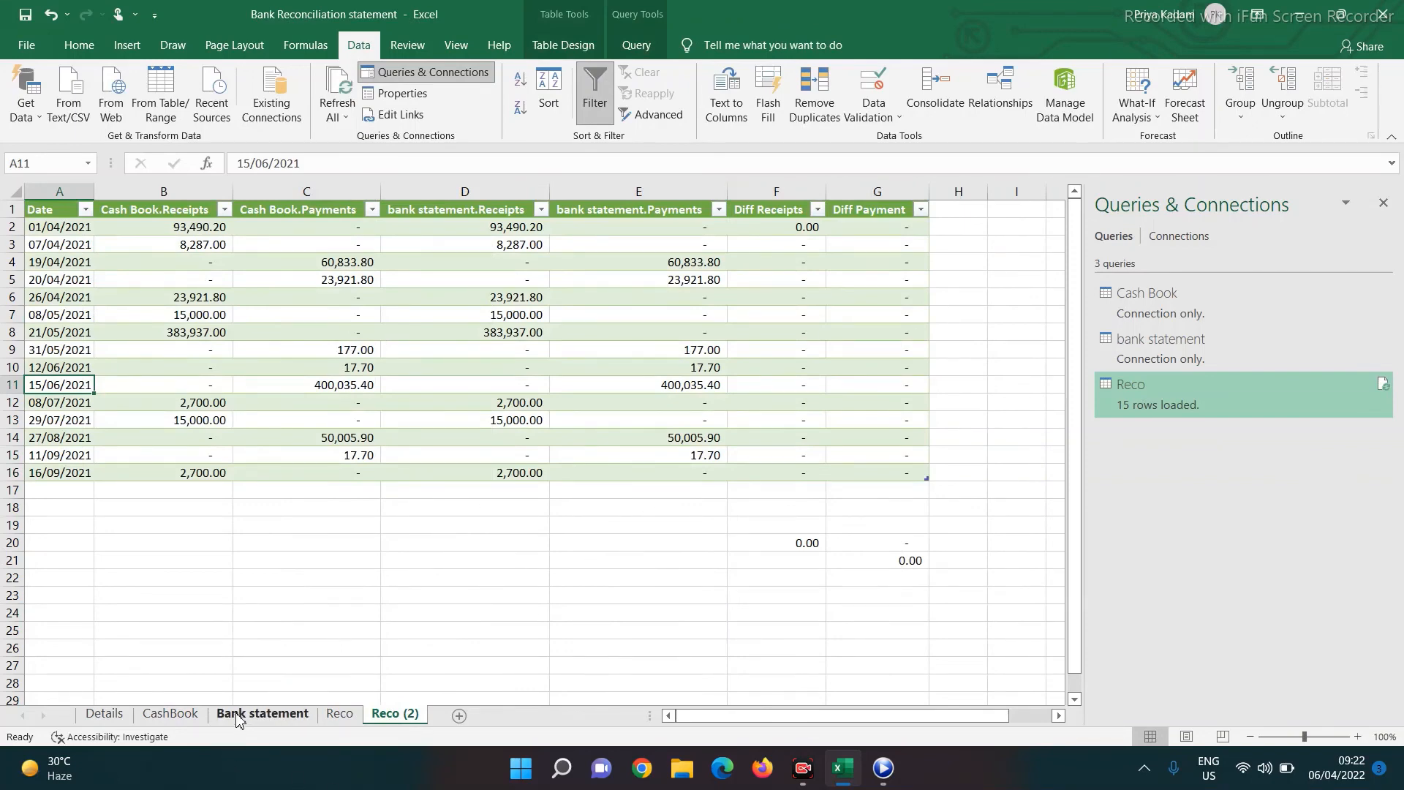
# Check the bank statement's closing balance of 10026.7 in I25, then return to CashBook
pyautogui.click(262, 714)
pyautogui.scroll(-5, 427, 523)
pyautogui.scroll(4, 427, 524)
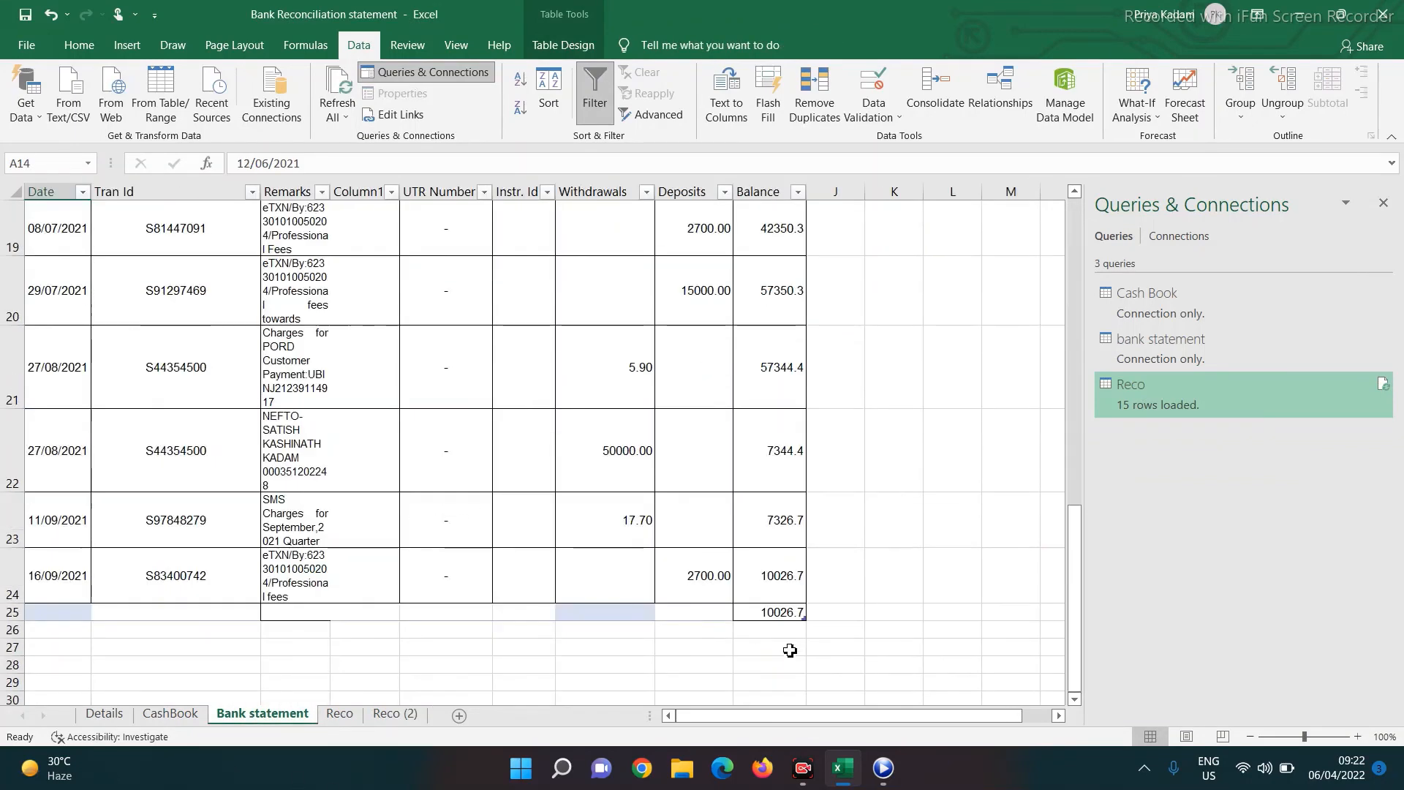
pyautogui.click(774, 616)
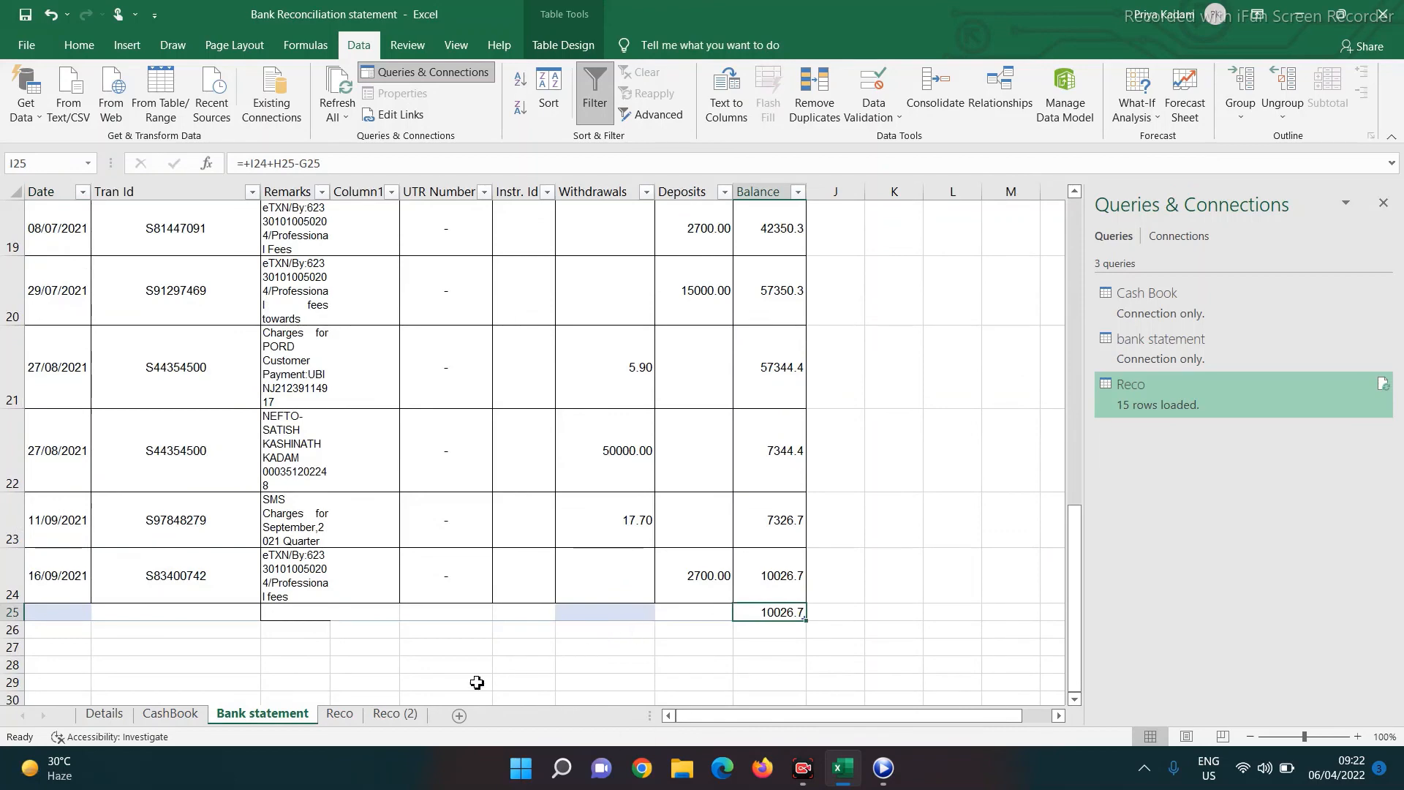
pyautogui.click(170, 713)
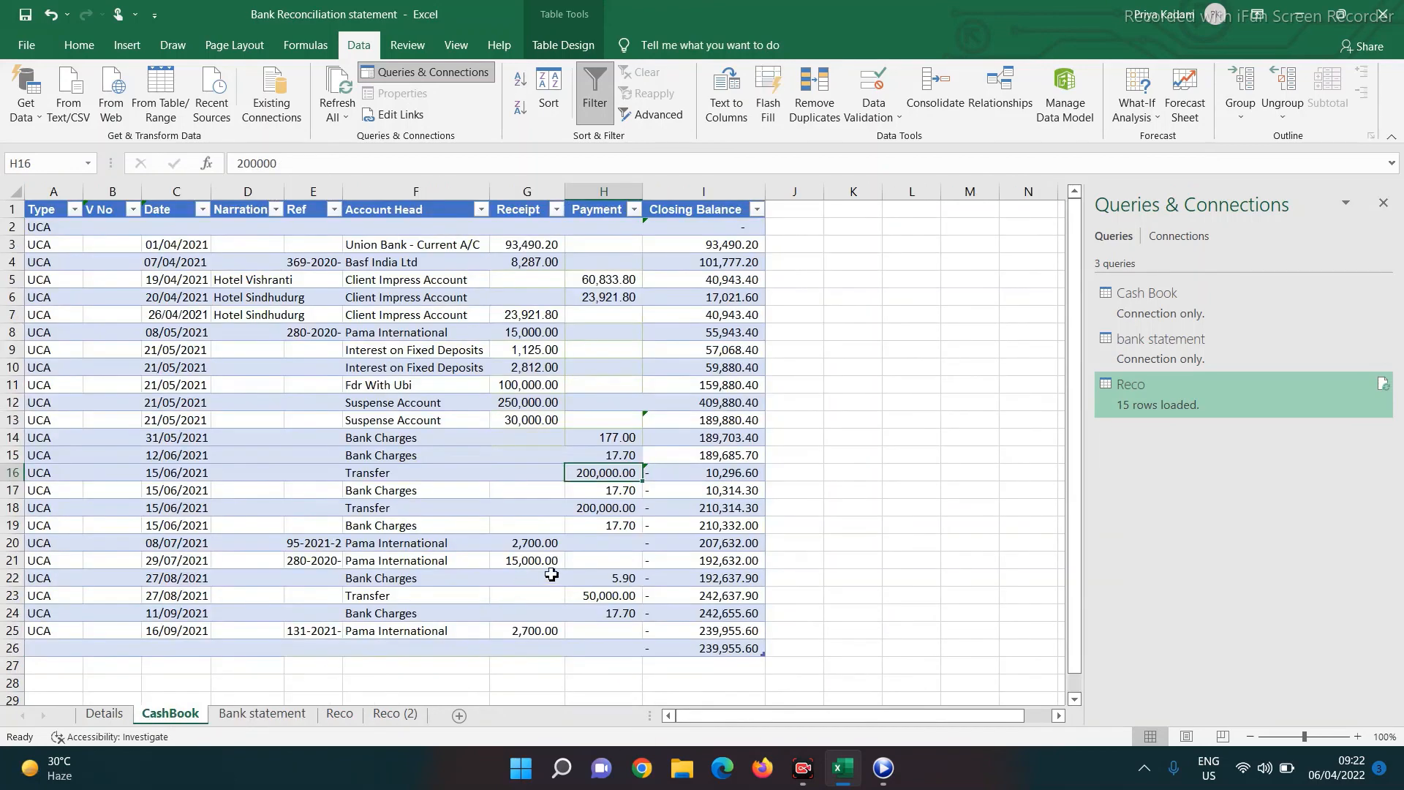
# Copy the I5 Closing Balance formula down to row 26, ending at 10,026.70, and save the workbook
pyautogui.click(700, 279)
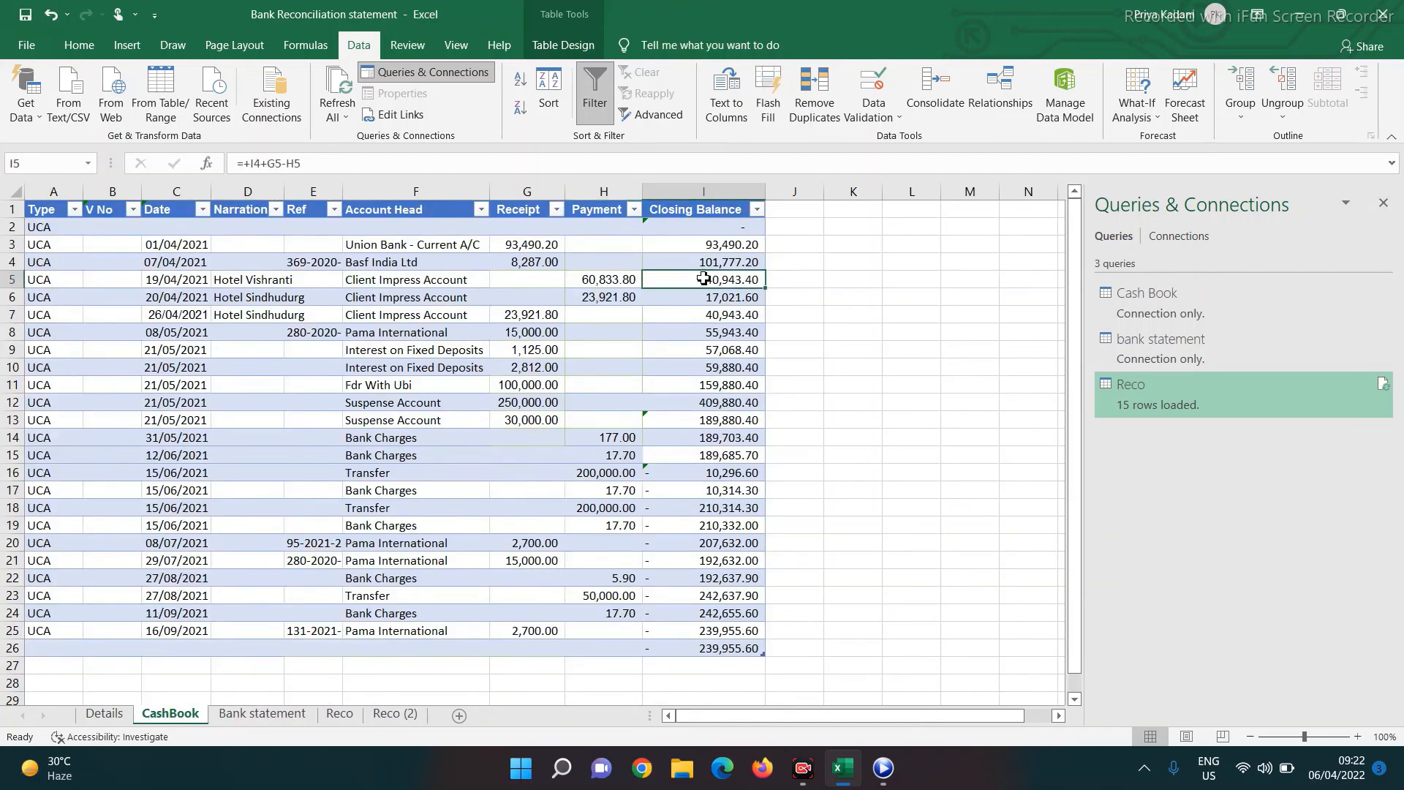
pyautogui.doubleClick(766, 288)
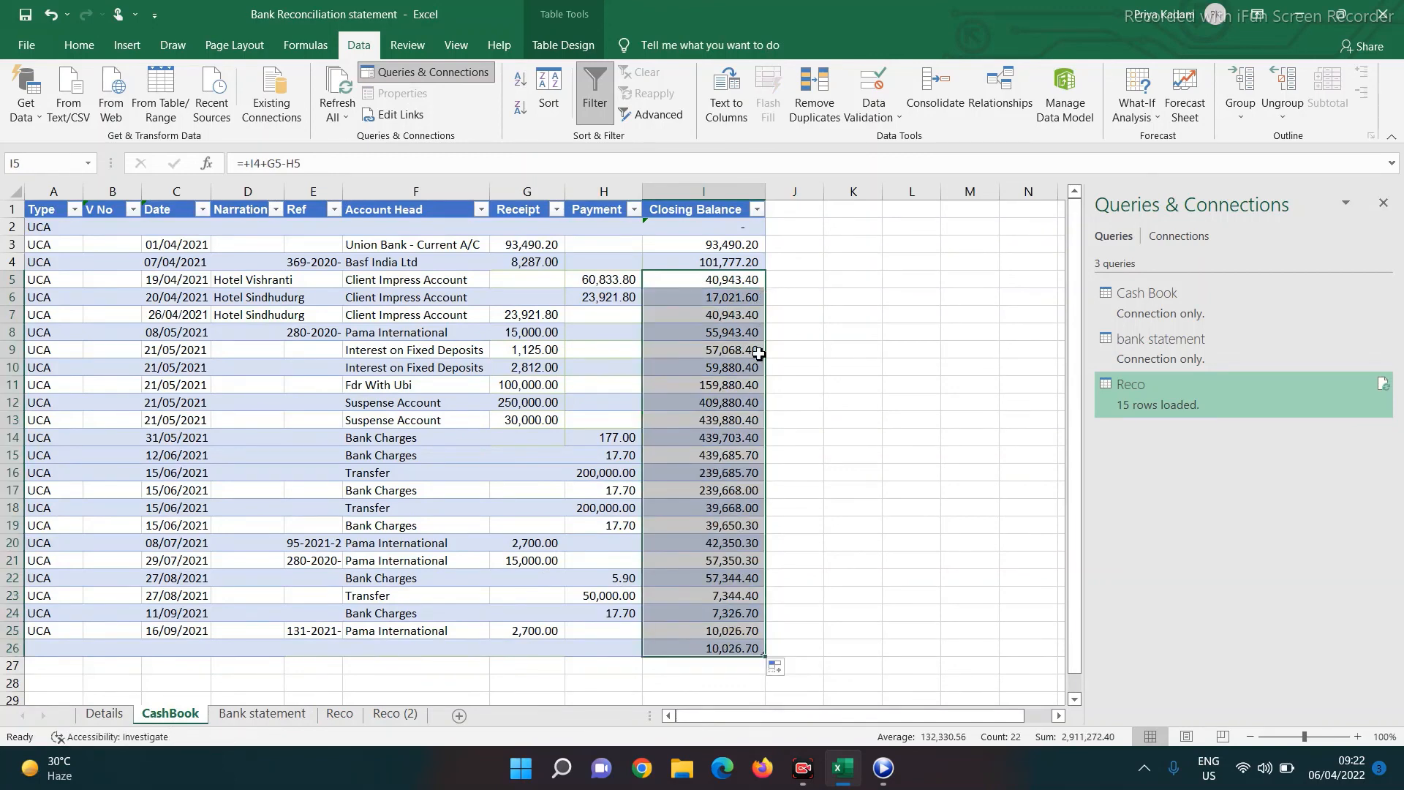
pyautogui.click(695, 647)
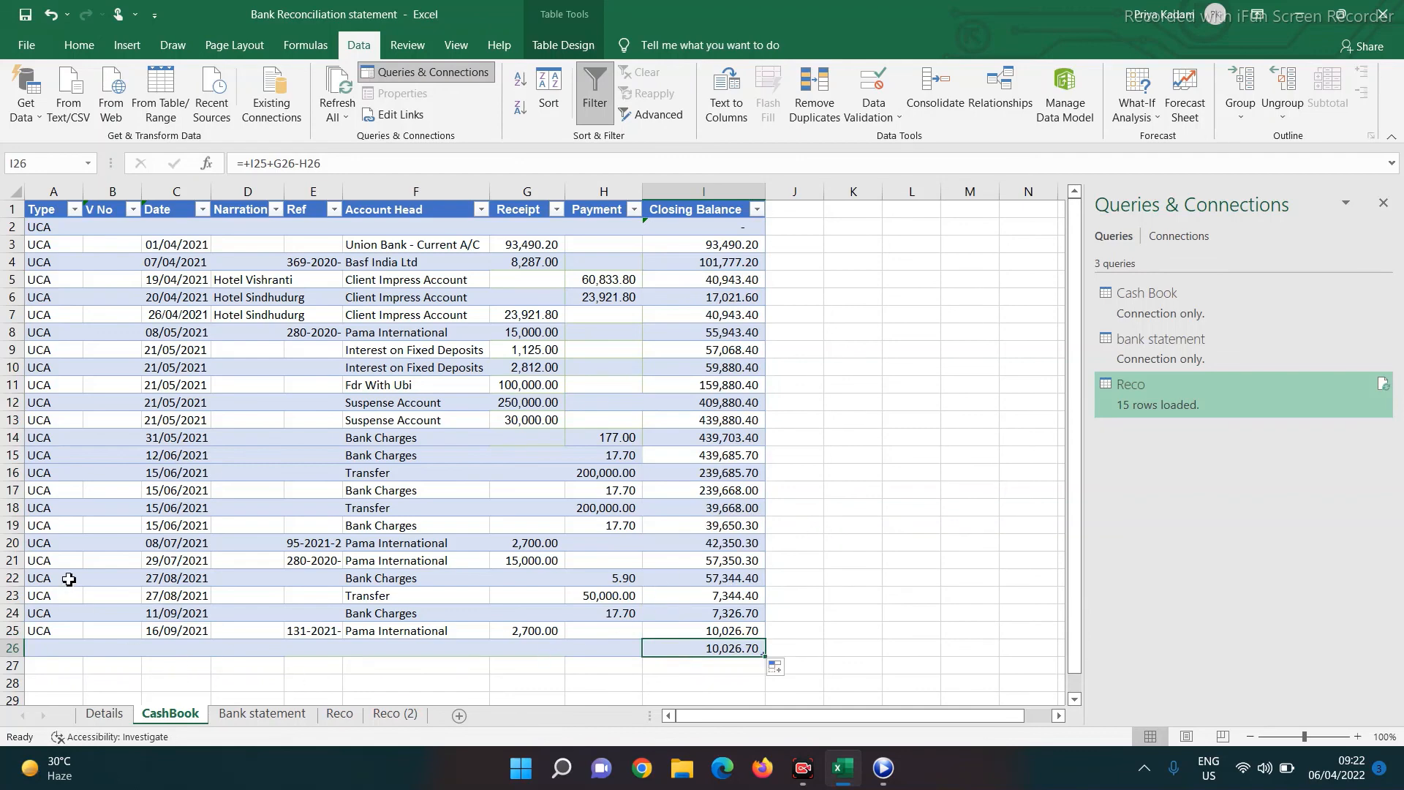
pyautogui.click(33, 52)
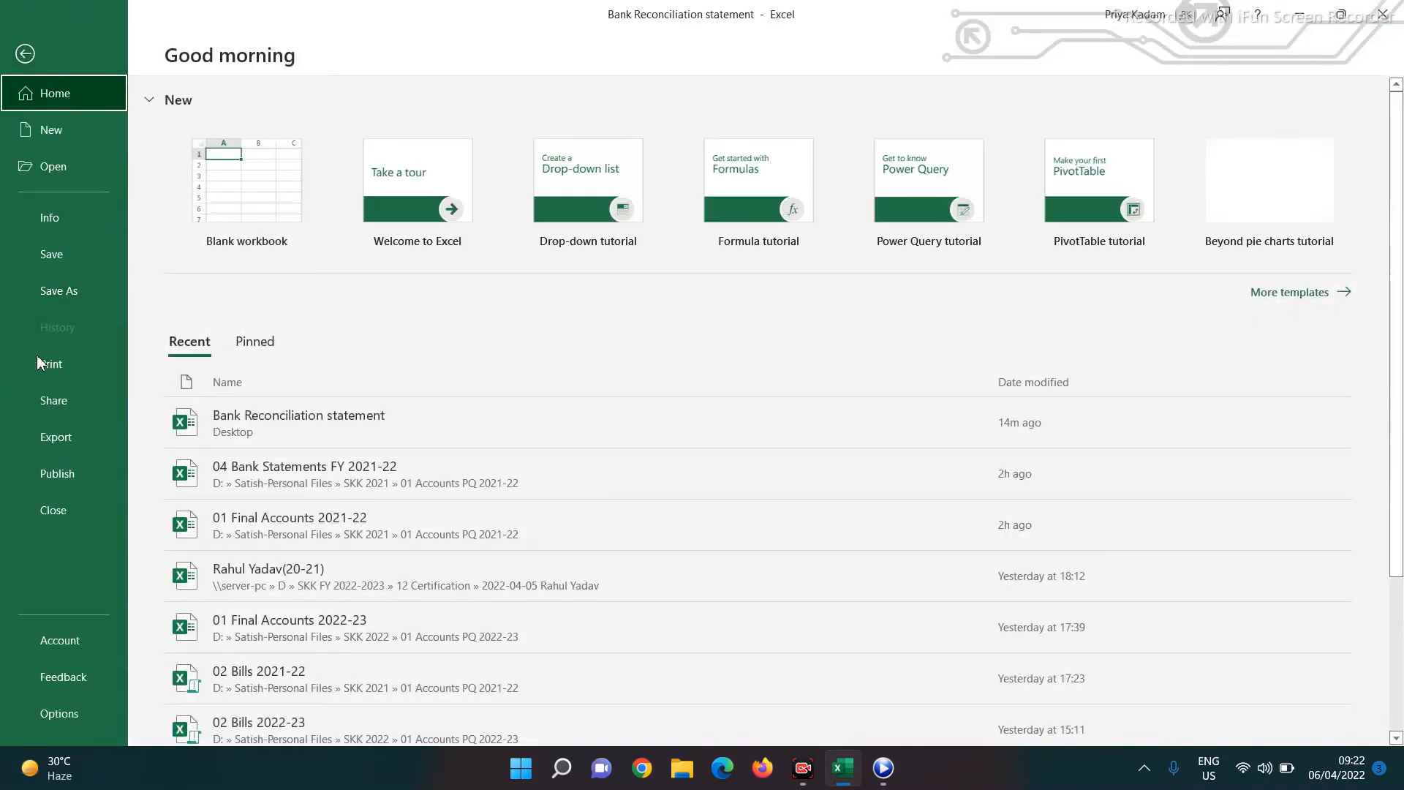
pyautogui.click(38, 261)
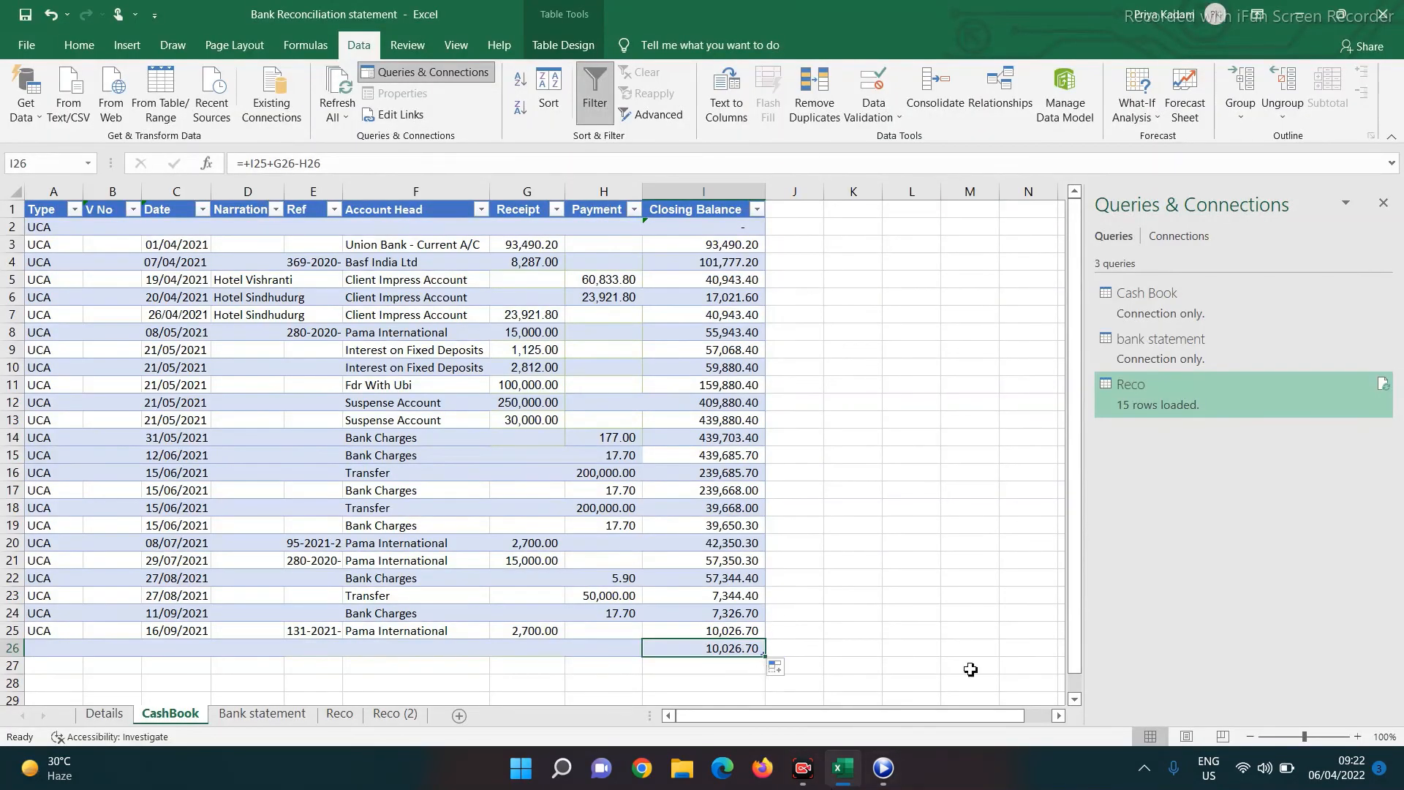
# Enter the contact's e-mail address in cell L16, then Alt+Tab between windows
pyautogui.click(894, 472)
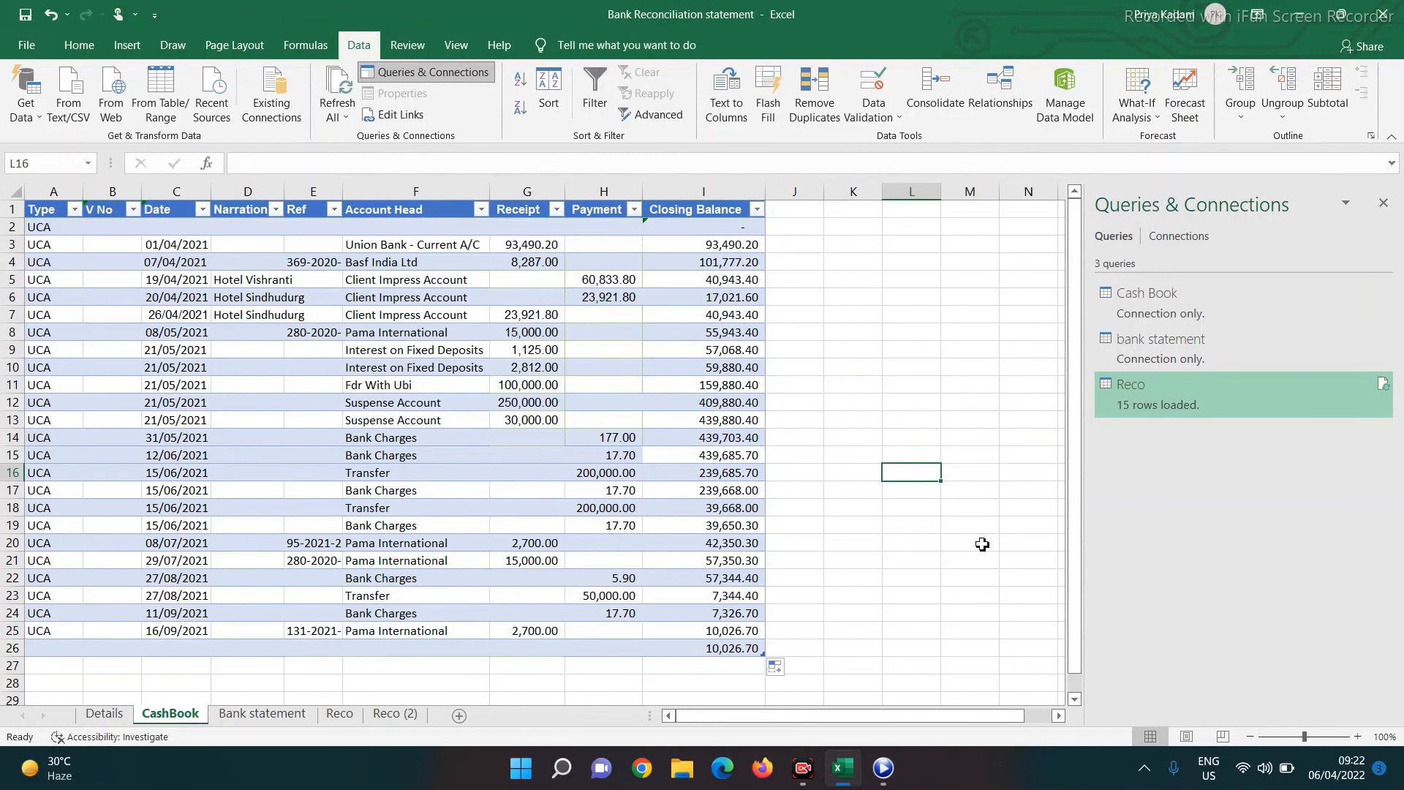
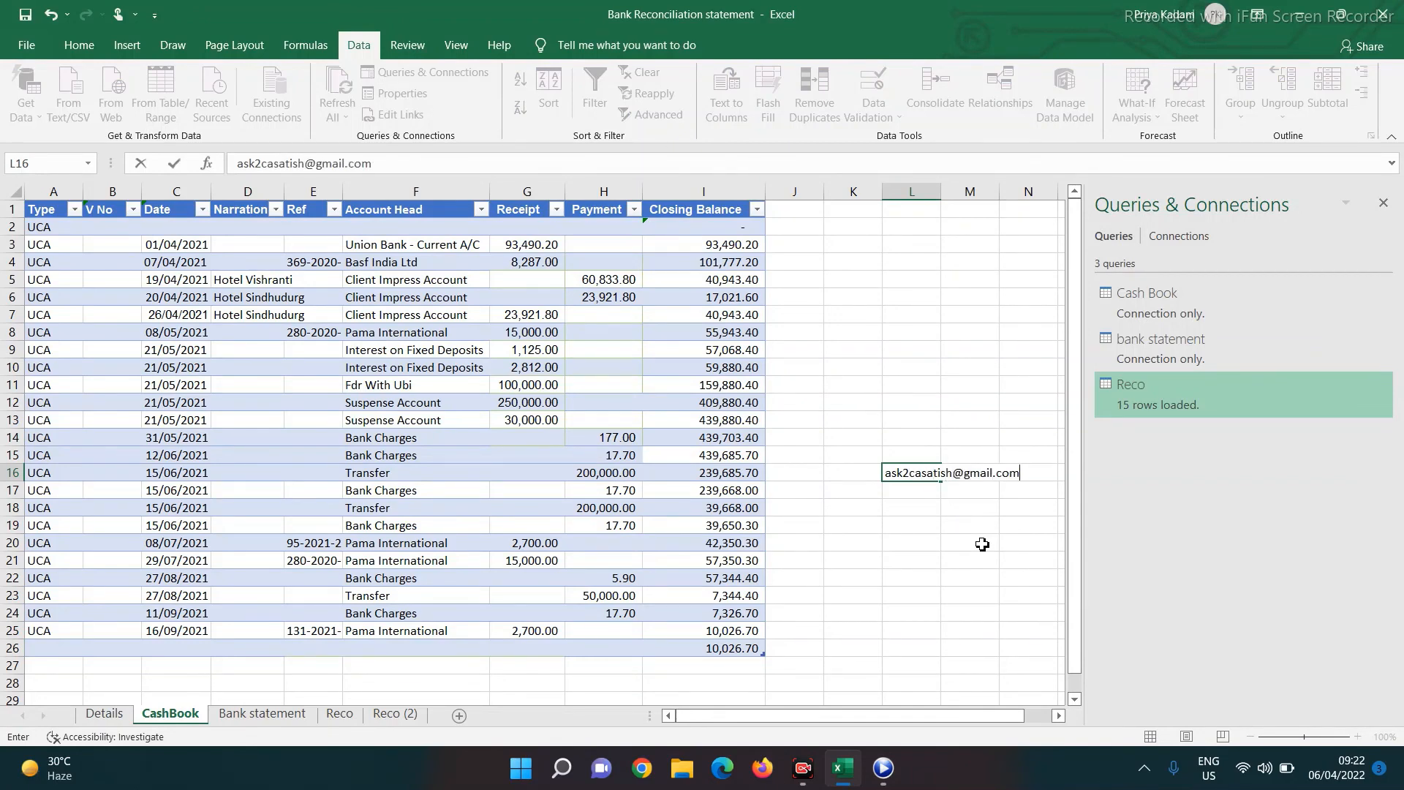
pyautogui.press('Return')
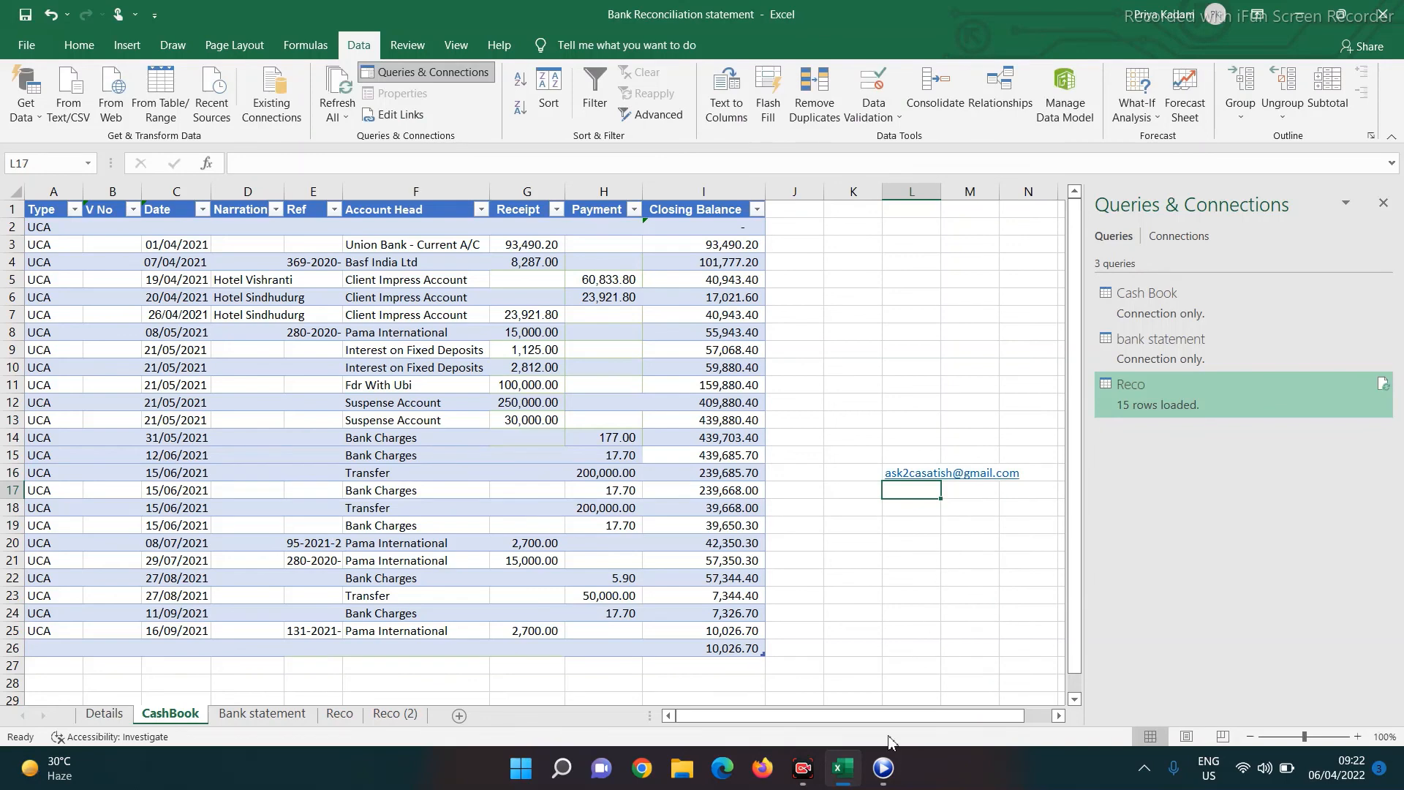
pyautogui.click(809, 774)
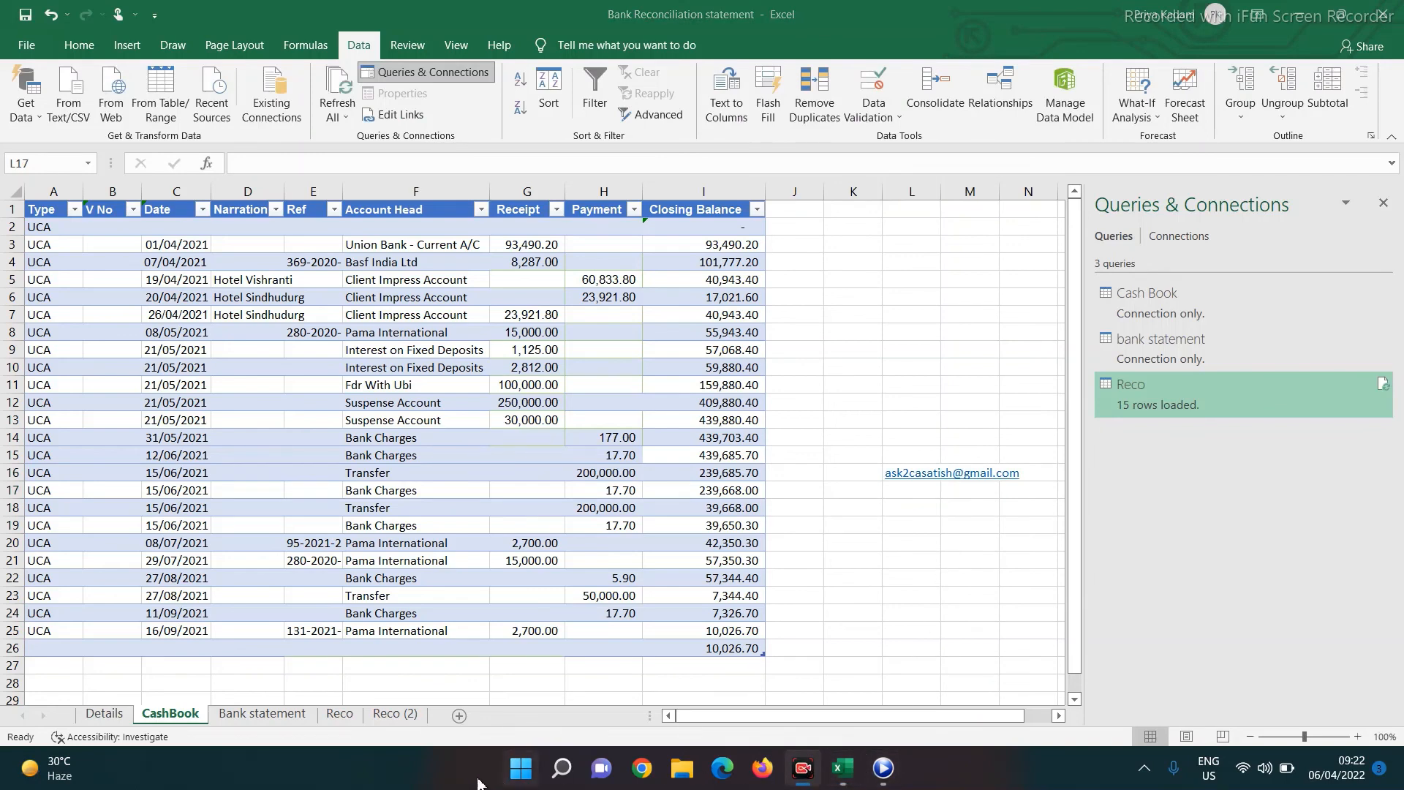
pyautogui.hotkey('alt', 'Tab')
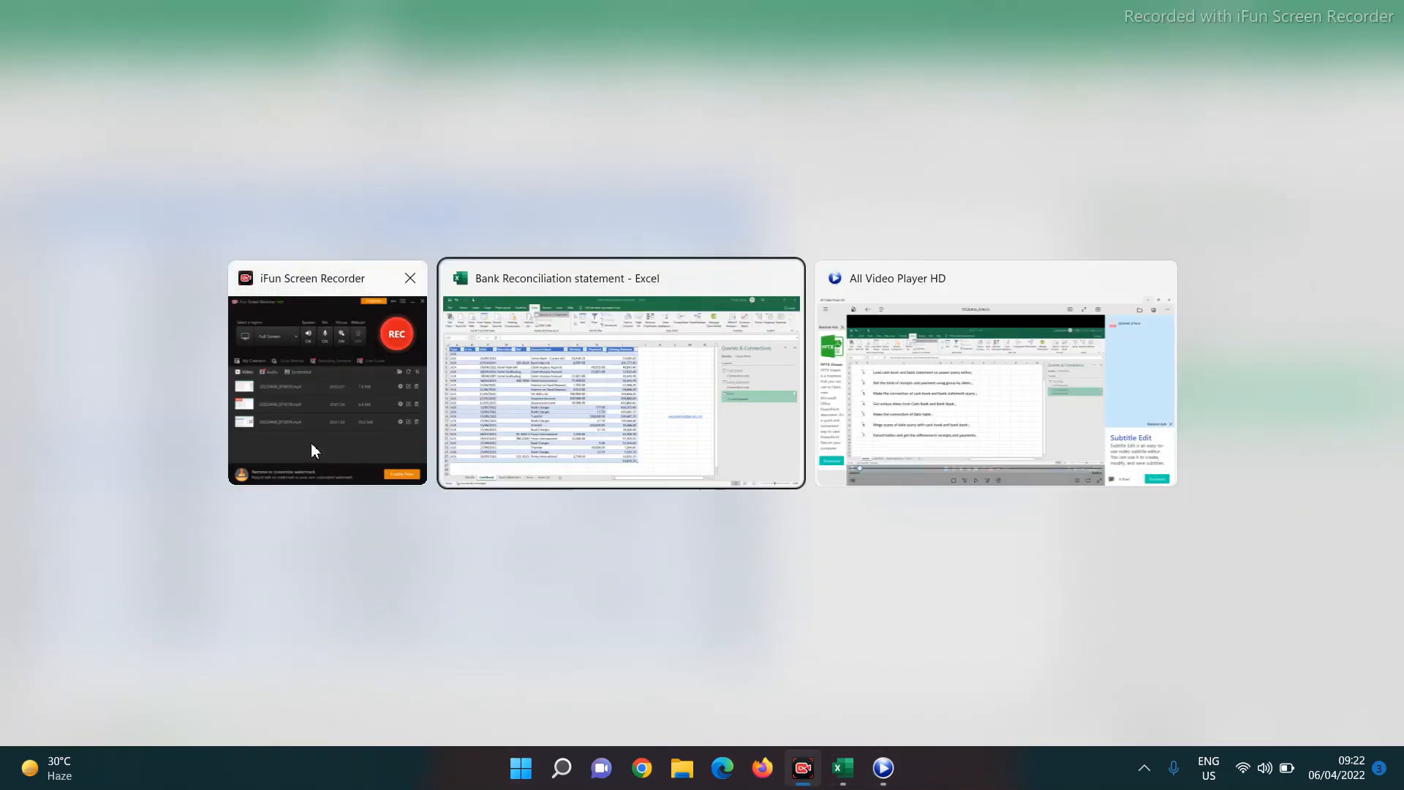